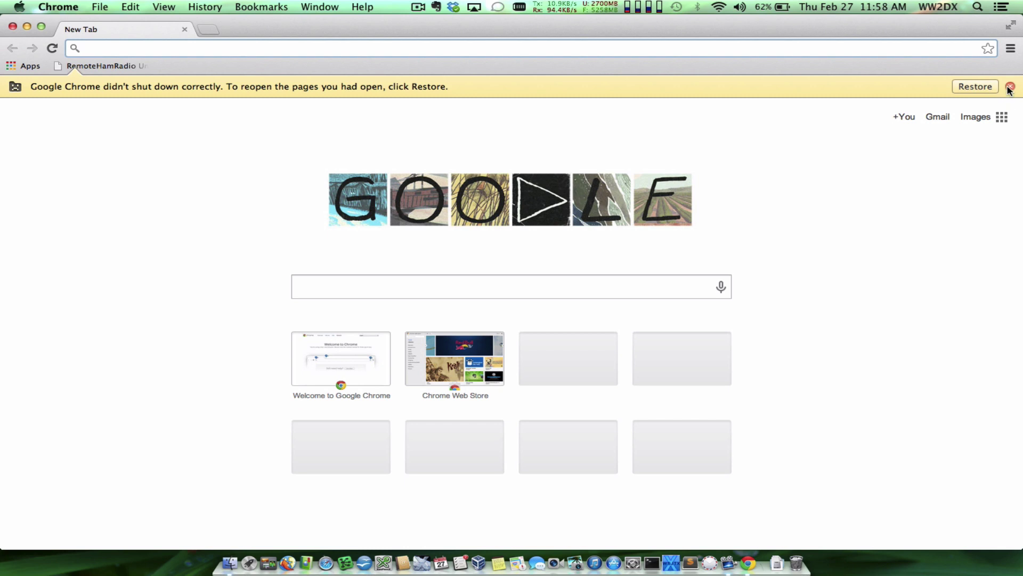
pyautogui.click(1009, 88)
pyautogui.write('w')
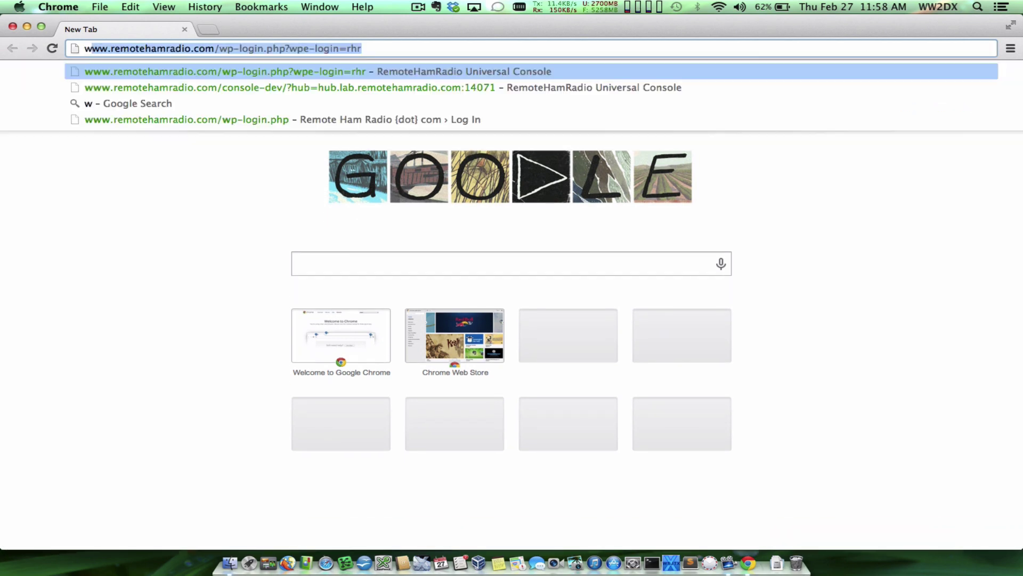
pyautogui.write('ww.remote')
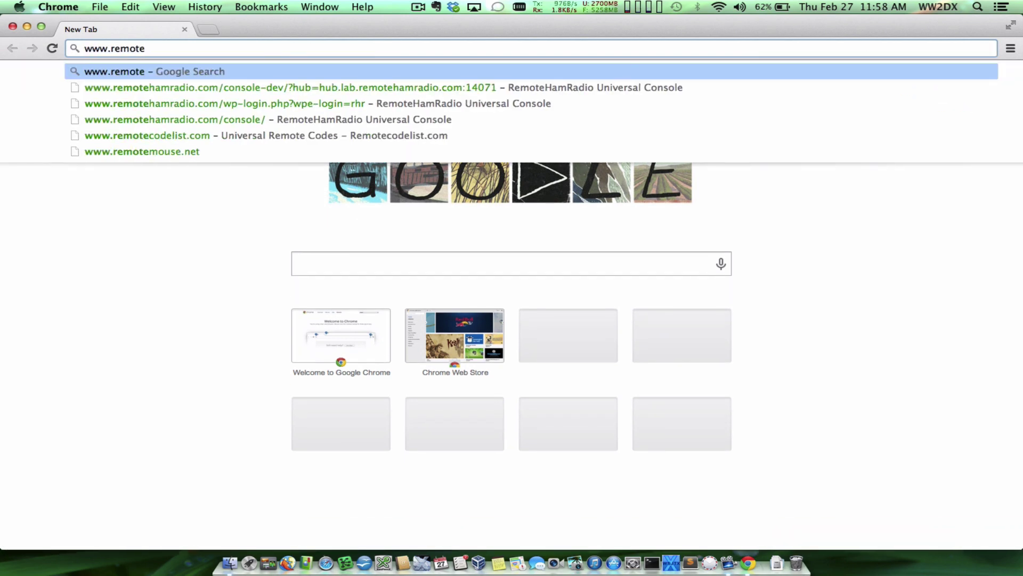
pyautogui.write('hamradio.com/')
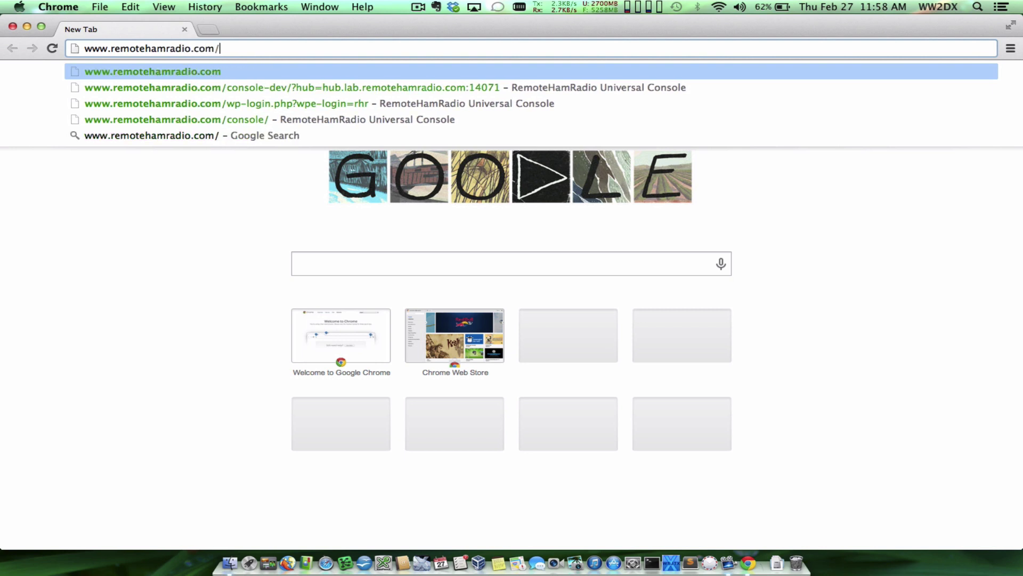
pyautogui.press('Return')
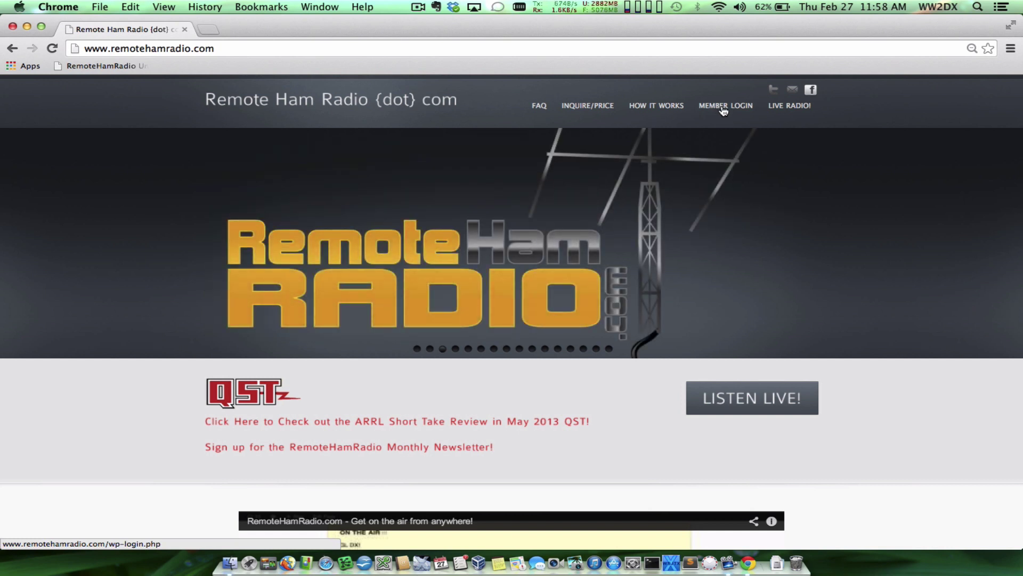
# Log in through Member Login with the member's username and password, with the browser maximized
pyautogui.click(723, 110)
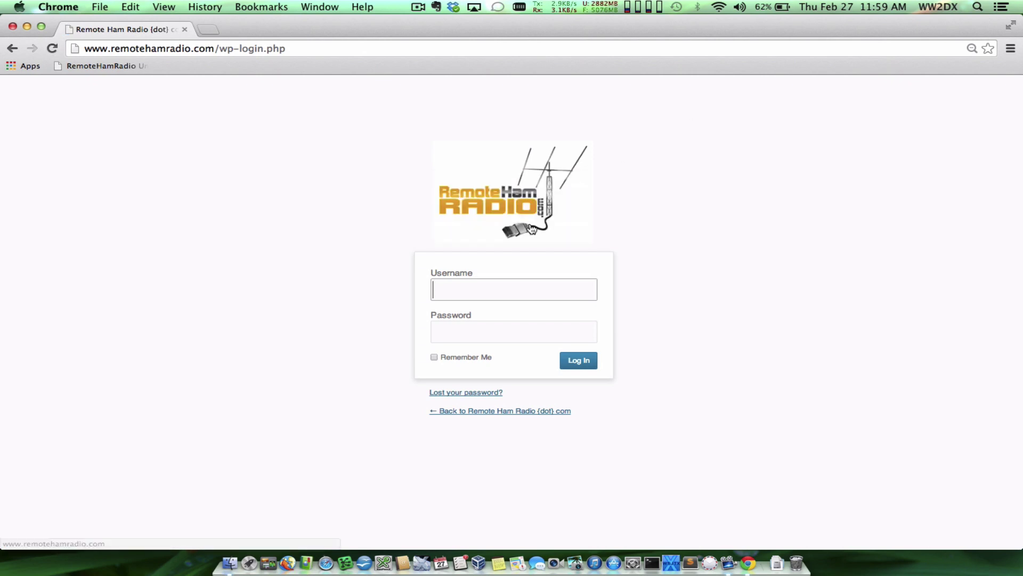
pyautogui.click(469, 293)
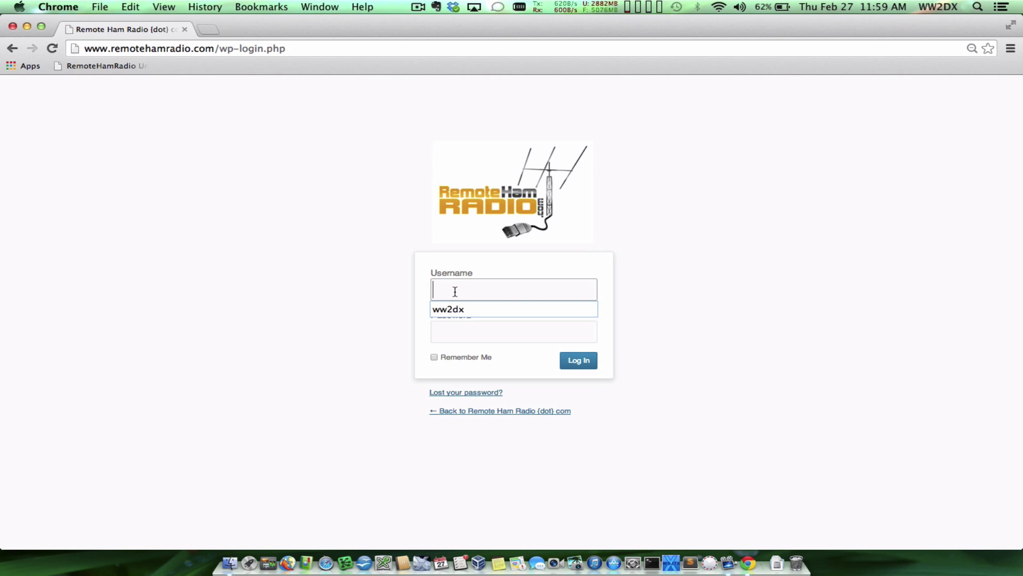
pyautogui.write('nn2dx')
pyautogui.press('Tab')
pyautogui.write('********')
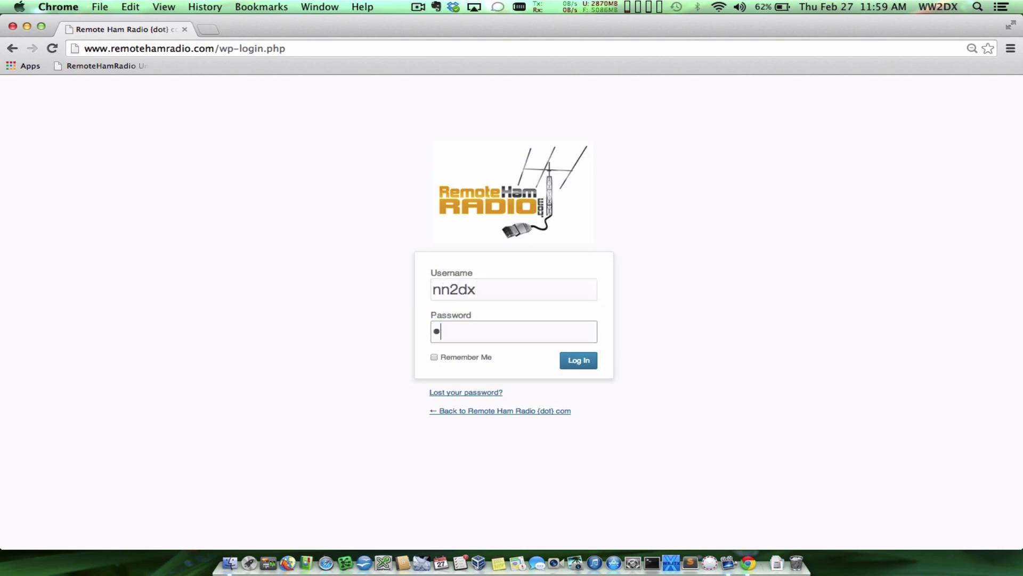
pyautogui.write('***')
pyautogui.click(1011, 25)
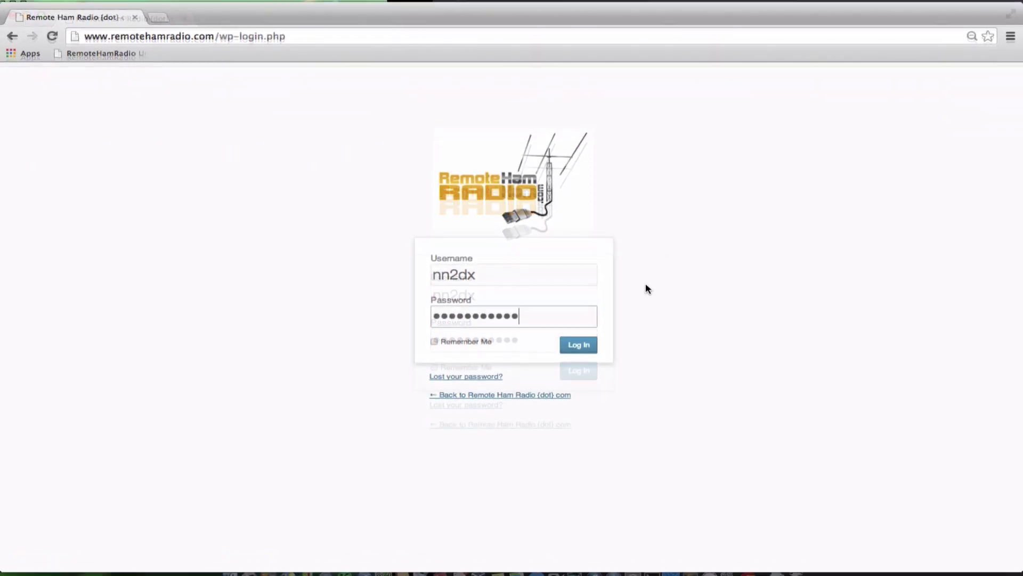
pyautogui.click(578, 347)
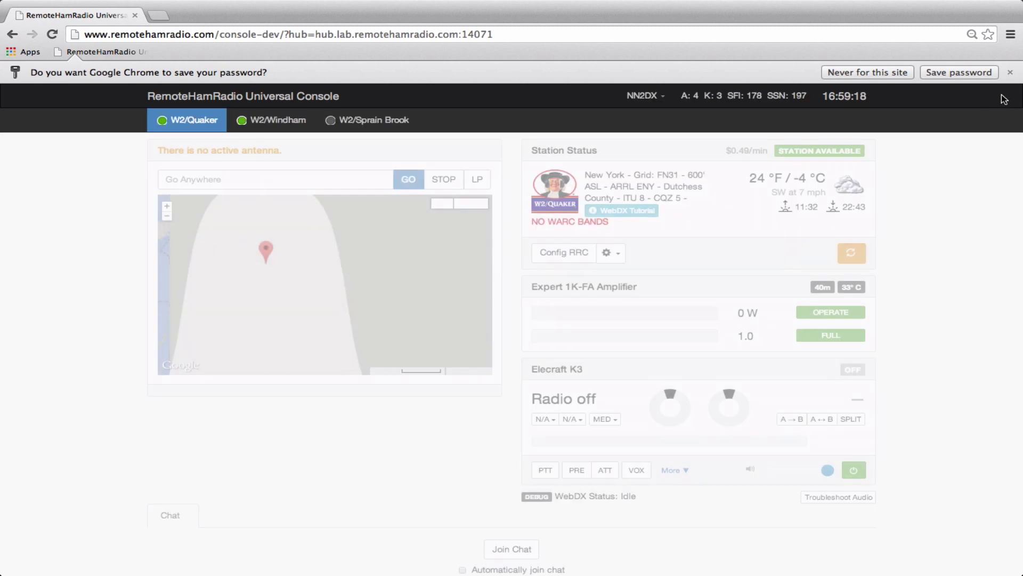
# Dismiss the save-password offer and check the account menu and A, K, SFI, SSN propagation figures
pyautogui.click(1010, 72)
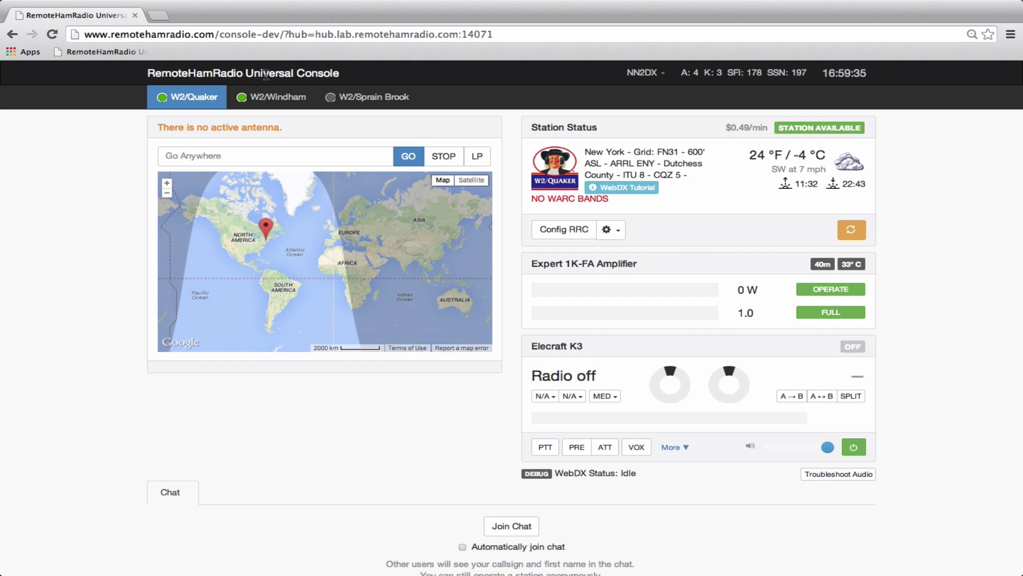
pyautogui.click(650, 74)
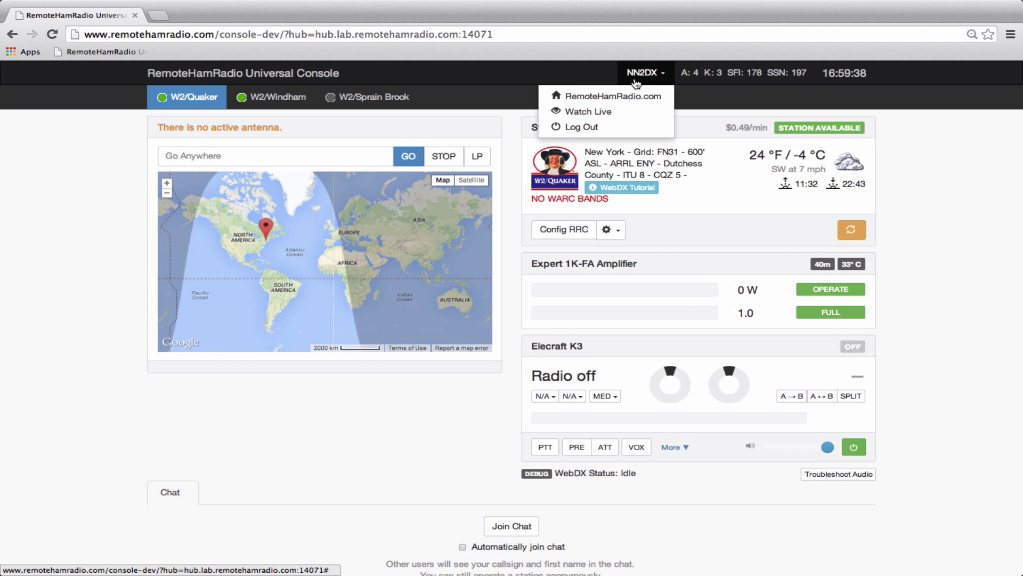
pyautogui.click(637, 81)
pyautogui.moveTo(683, 73); pyautogui.dragTo(815, 72)
pyautogui.click(742, 75)
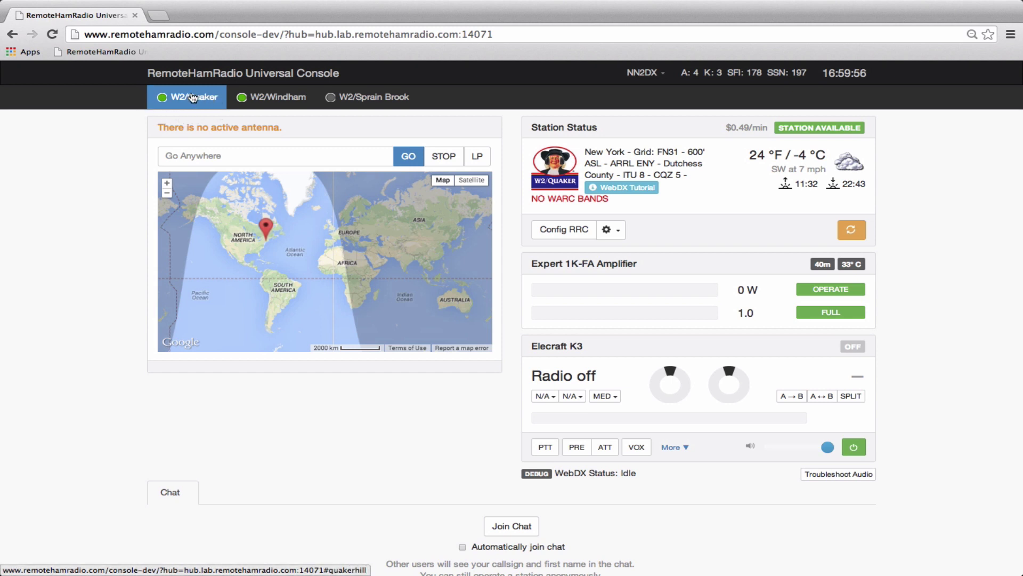
# Look at W2/Windham, W2/Sprain Brook and W2/Windham again, then return to W2/Quaker
pyautogui.click(277, 99)
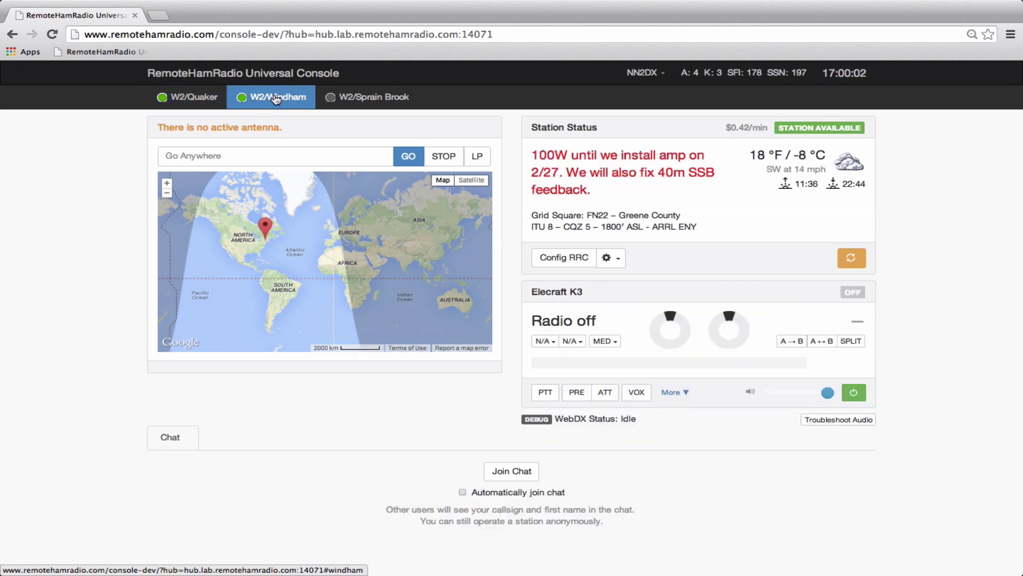
pyautogui.click(349, 98)
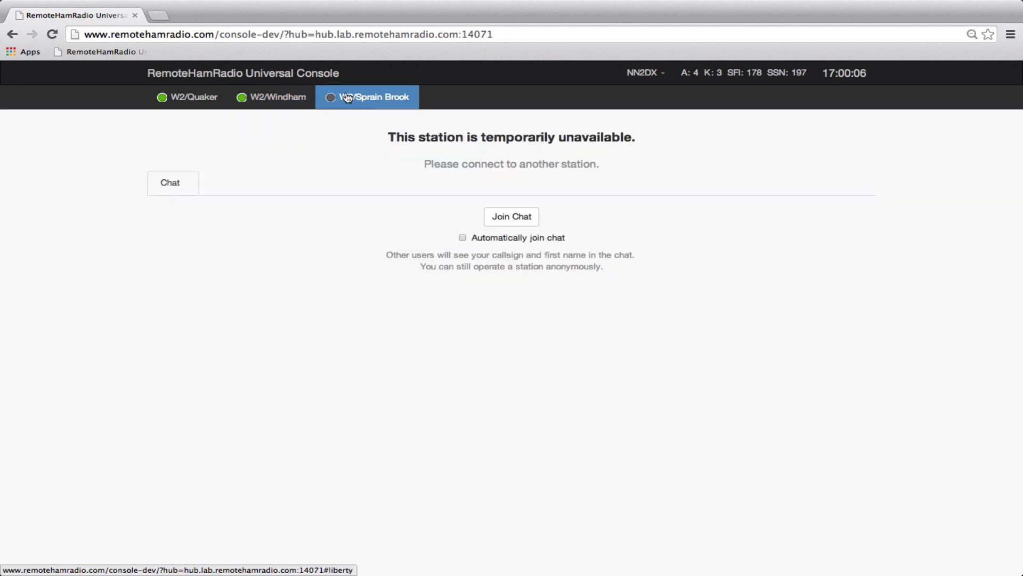
pyautogui.click(284, 99)
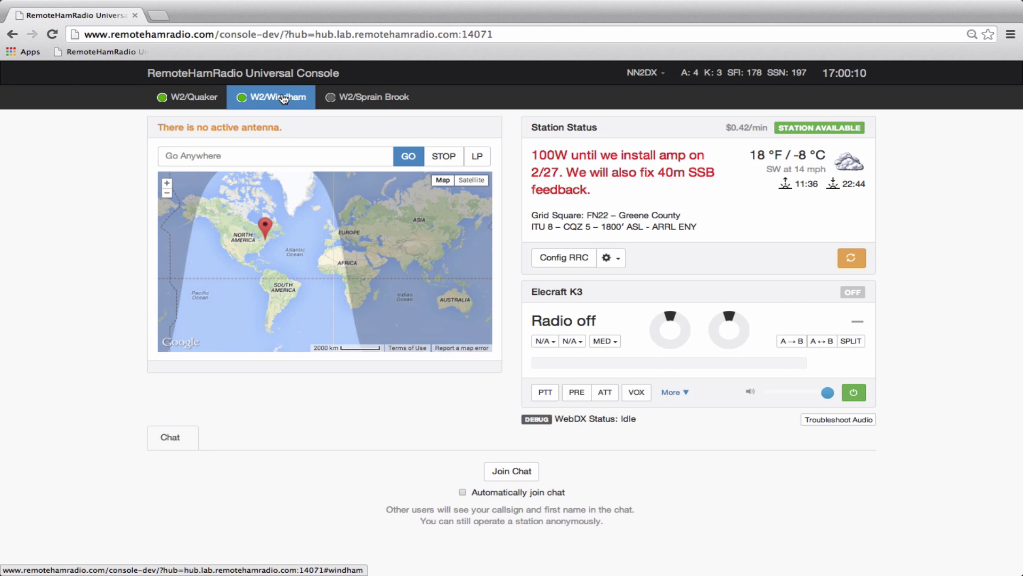
pyautogui.click(200, 100)
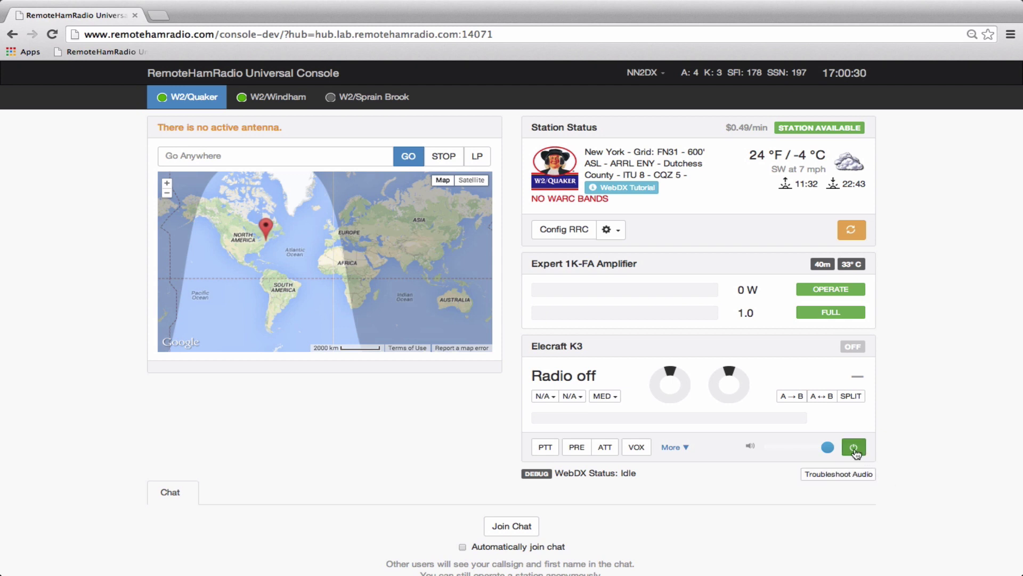
# Open Audio Troubleshooting and allow the site to use the microphone
pyautogui.click(848, 478)
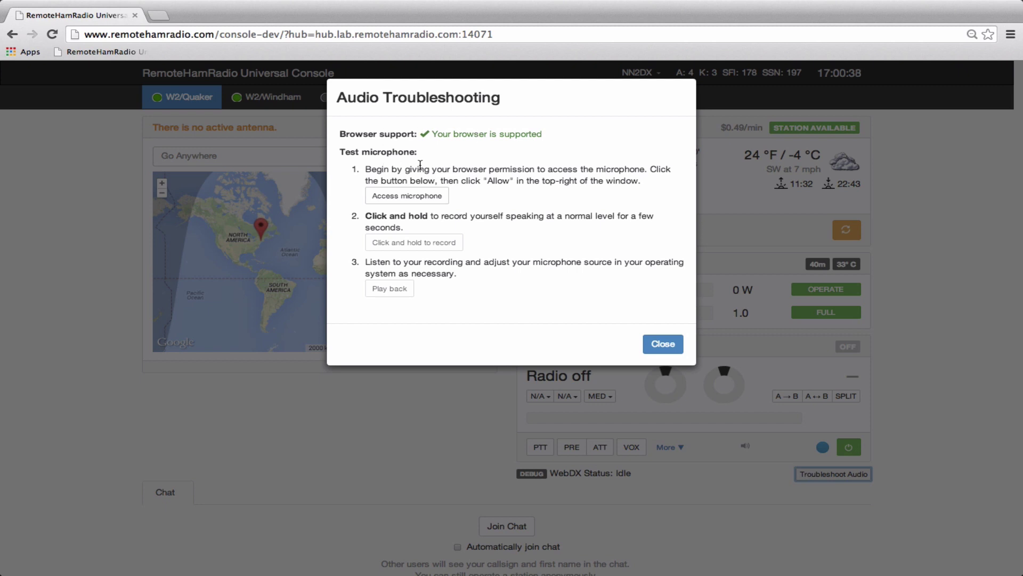
pyautogui.click(406, 195)
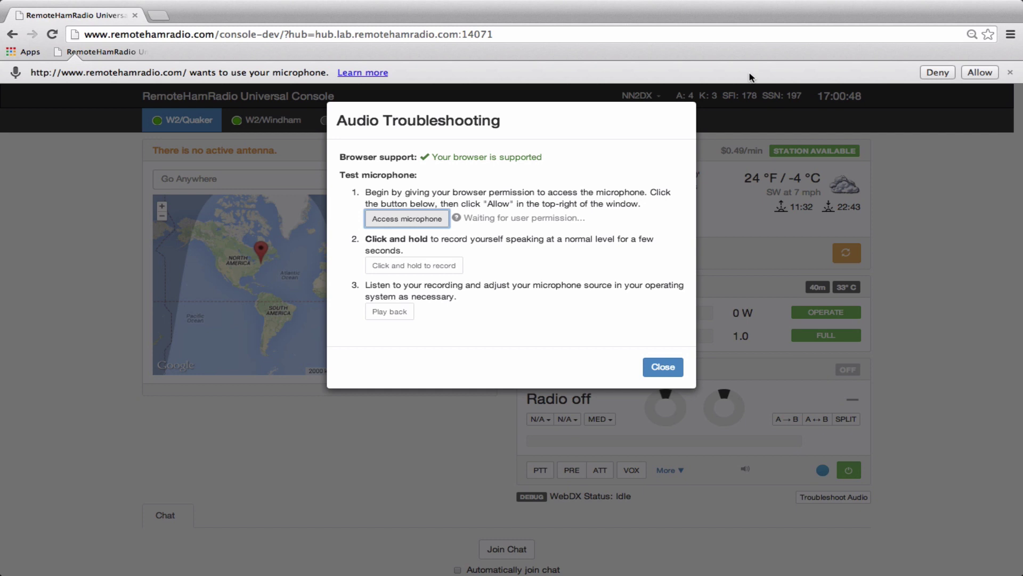
pyautogui.click(979, 72)
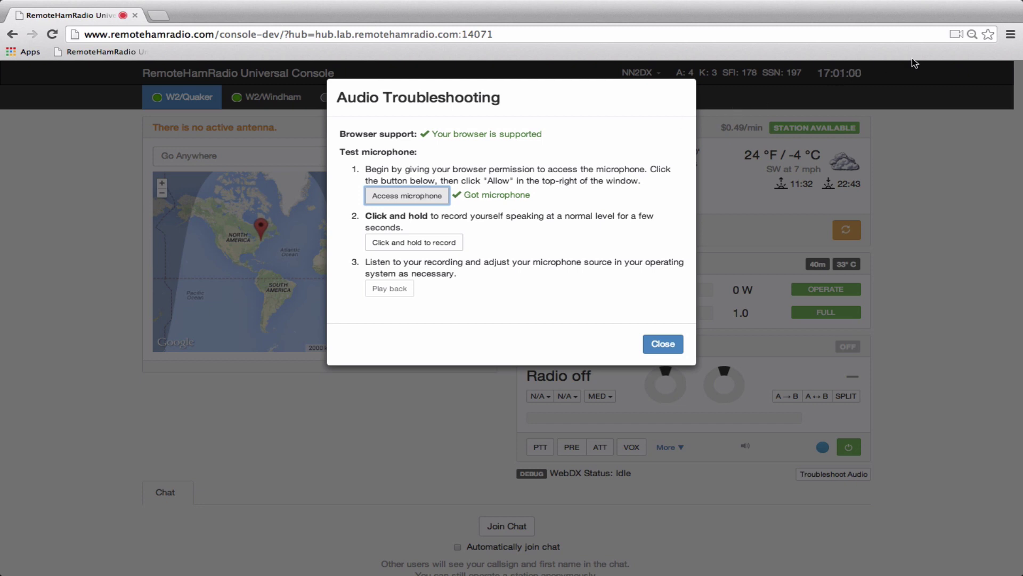
# Select the Logitech USB Headset as microphone, then record and play back a test clip
pyautogui.click(957, 35)
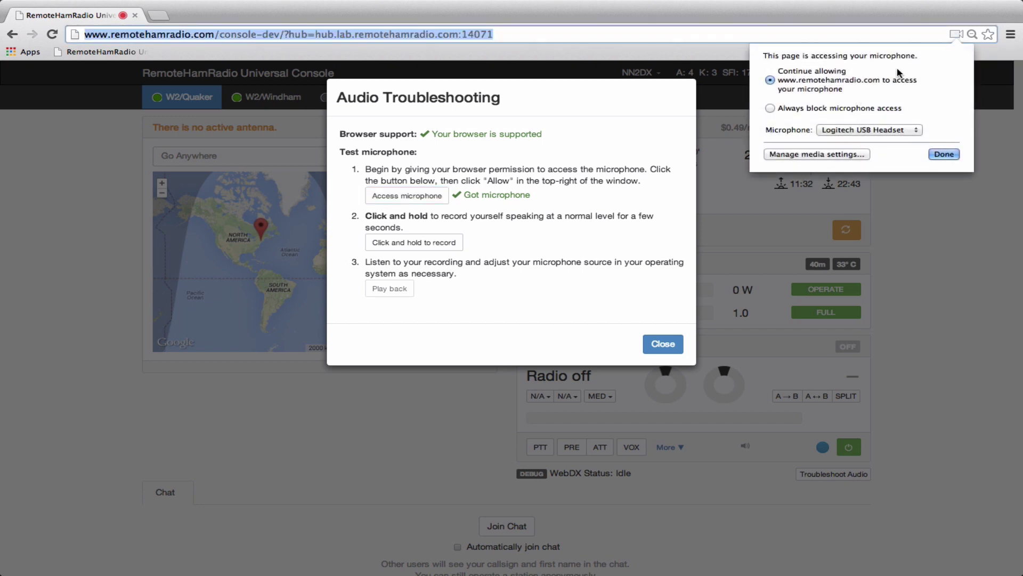
pyautogui.click(855, 131)
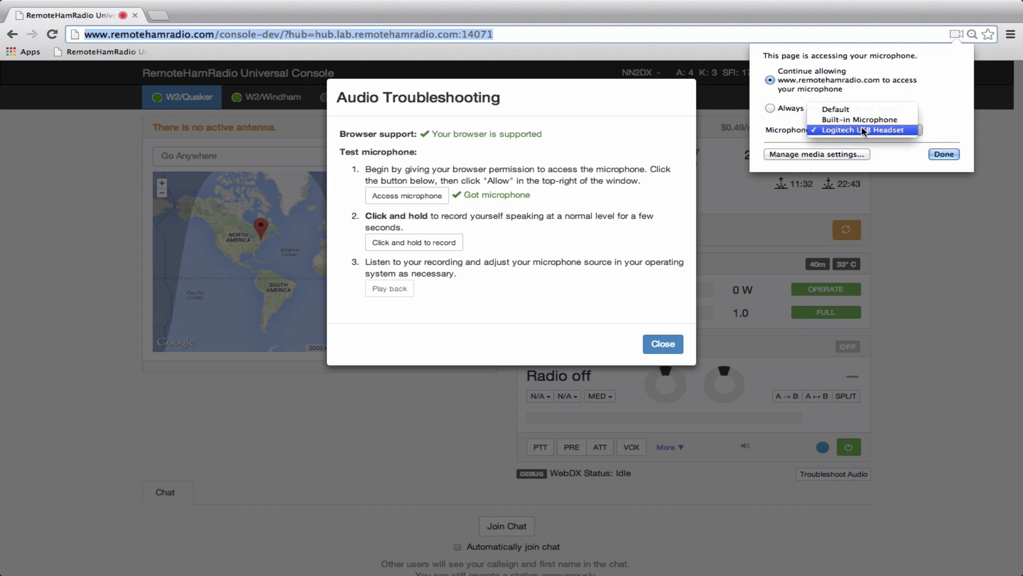
pyautogui.click(864, 131)
pyautogui.click(944, 155)
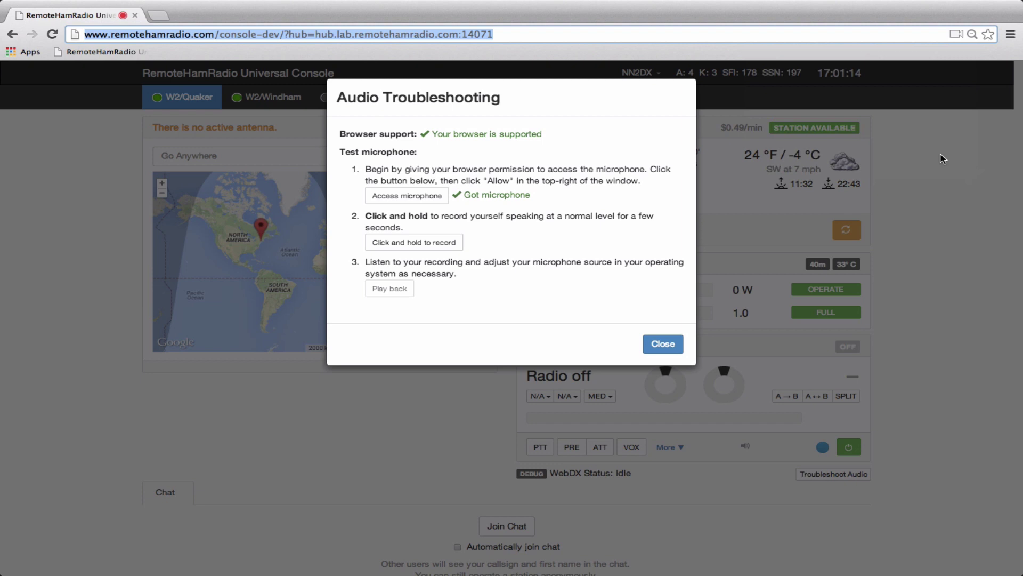
pyautogui.moveTo(397, 244); pyautogui.dragTo(406, 245)
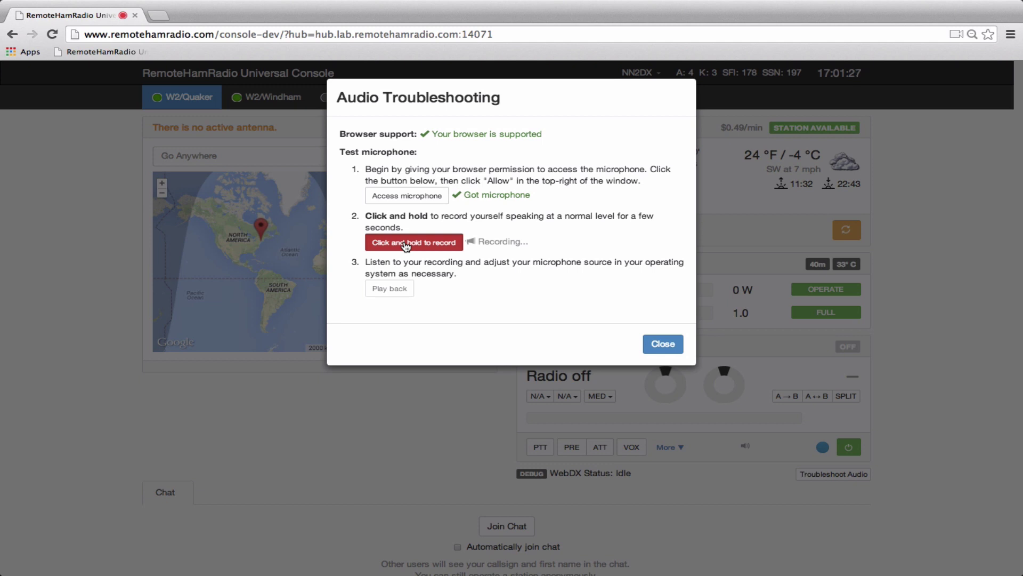
pyautogui.moveTo(406, 245); pyautogui.dragTo(406, 245)
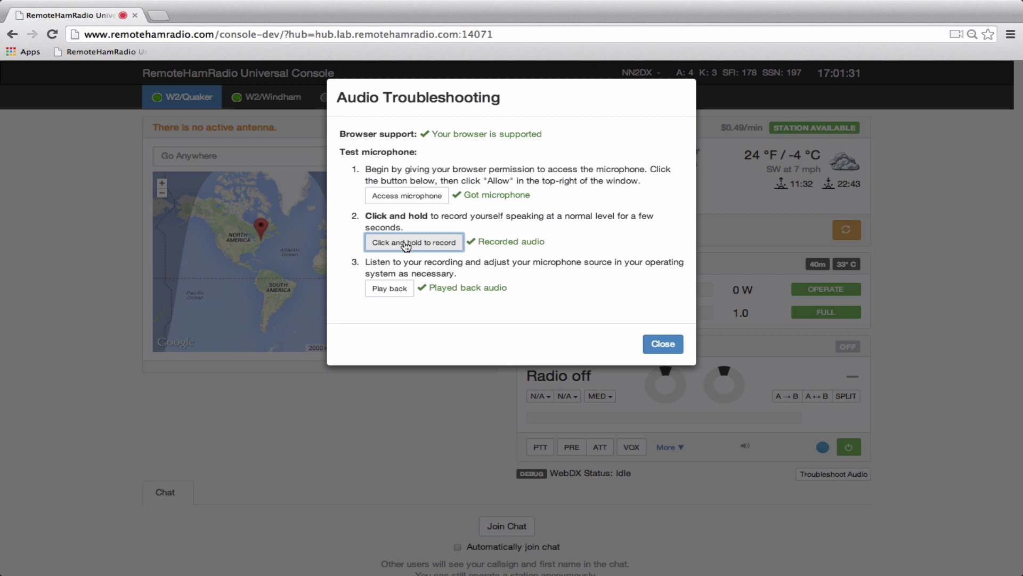
# Power on the W2/Quaker K3 with microphone access allowed, and dismiss the 80M 4 Square notice
pyautogui.click(662, 345)
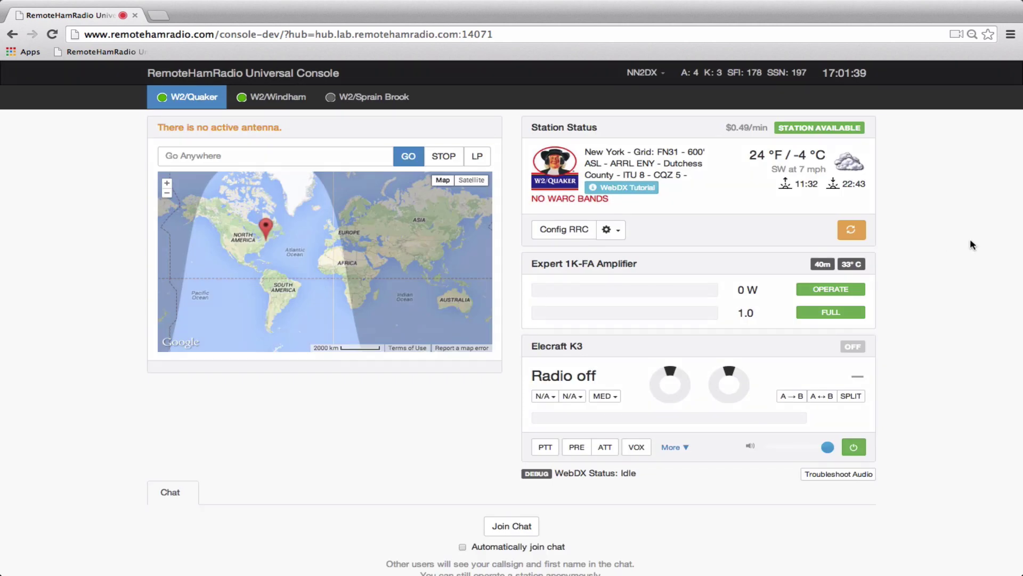
pyautogui.click(855, 450)
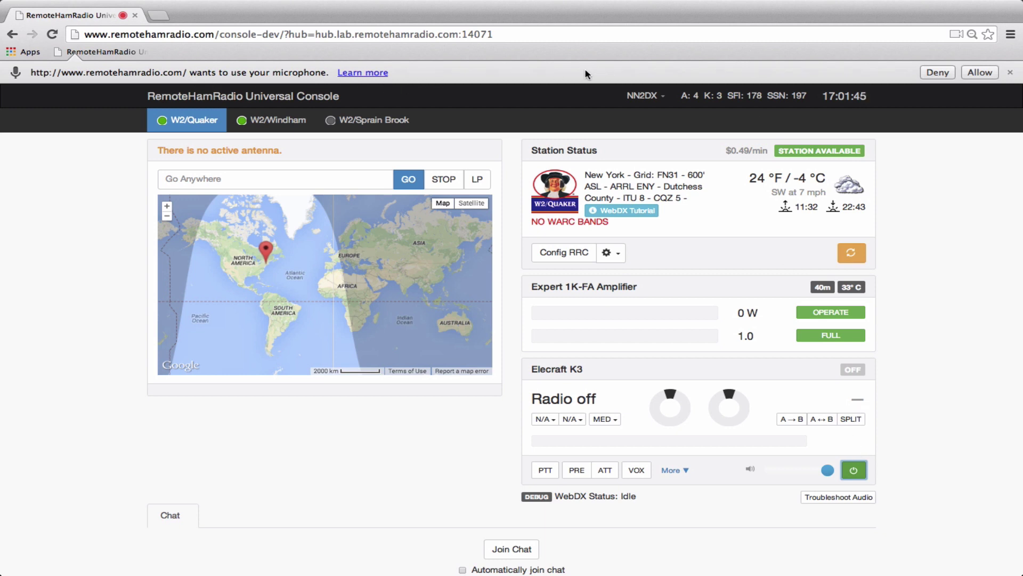
pyautogui.click(981, 73)
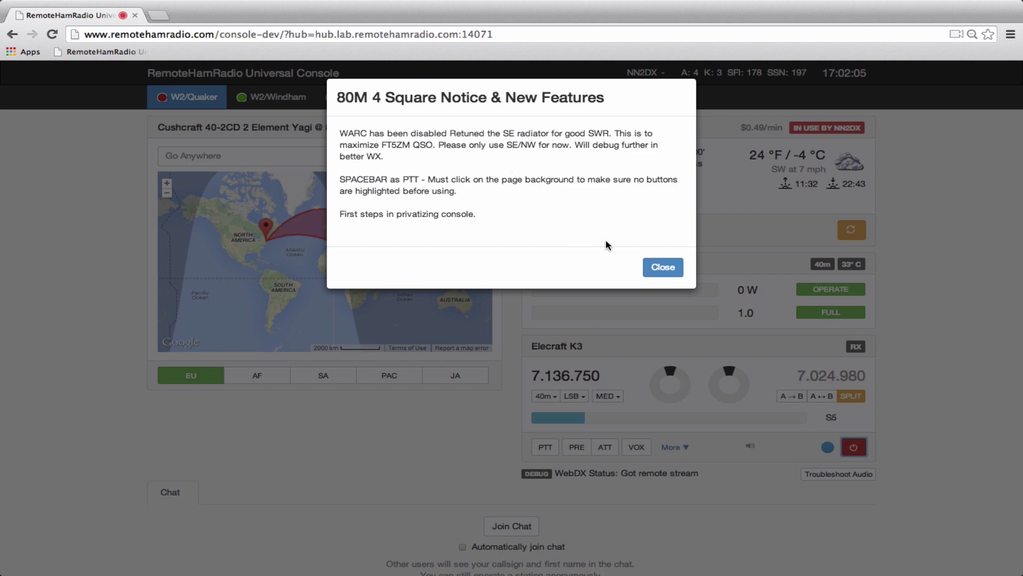
pyautogui.click(661, 266)
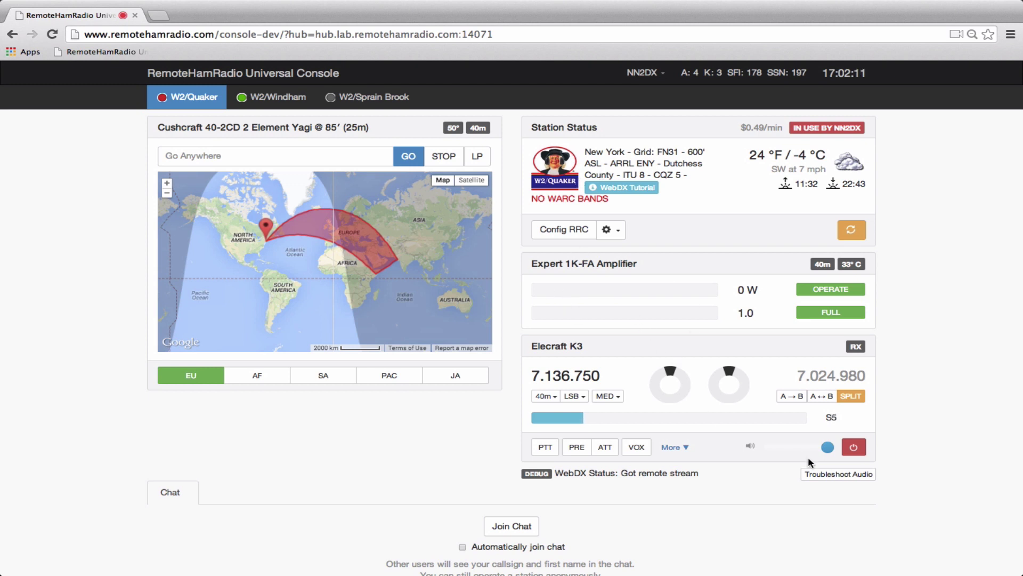
pyautogui.moveTo(824, 449); pyautogui.dragTo(772, 452)
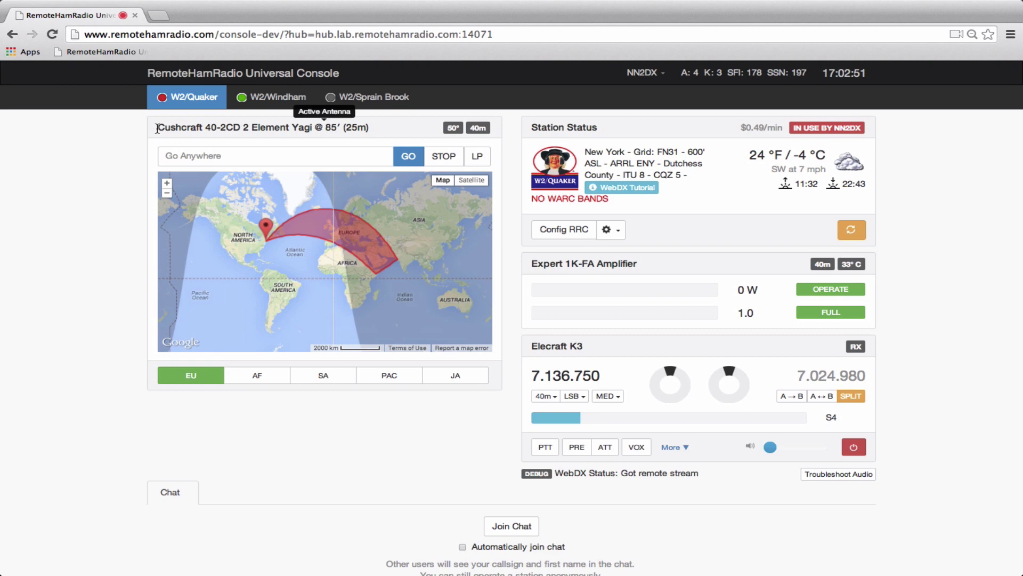
# Zoom the console page to 110% and briefly highlight the active antenna's name
pyautogui.hotkey('ctrl', '+')
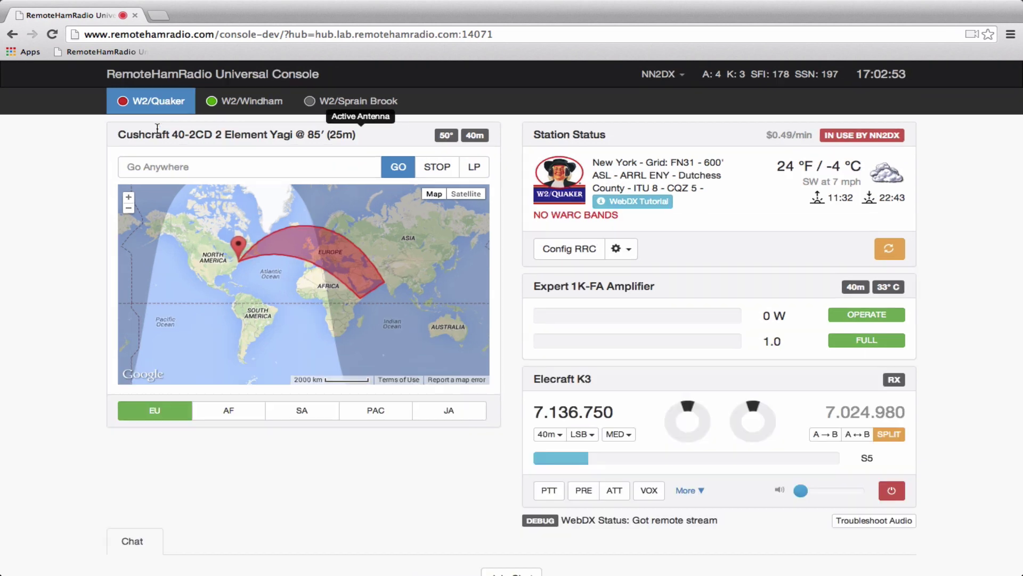
pyautogui.hotkey('ctrl', '+')
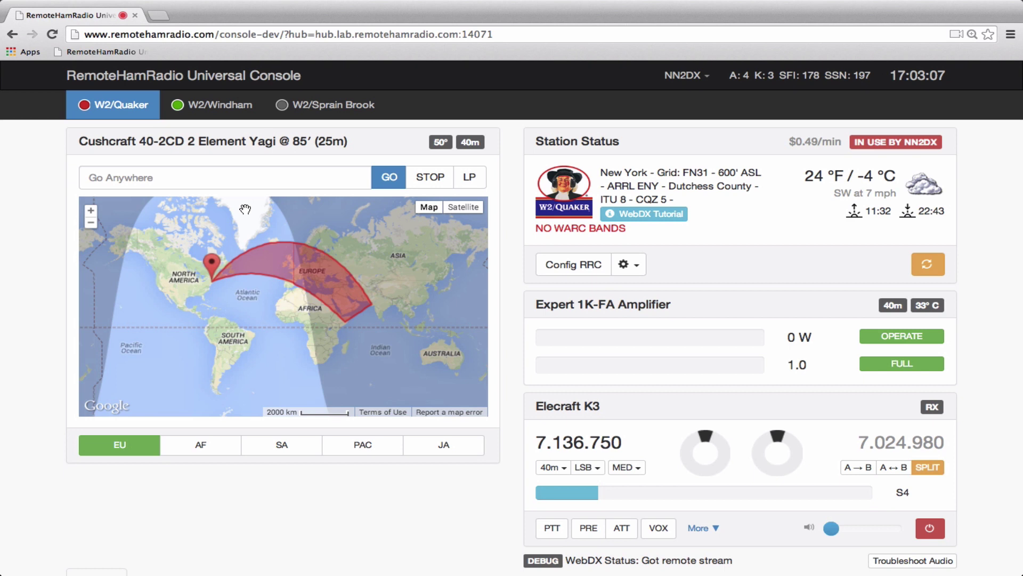
pyautogui.moveTo(79, 141); pyautogui.dragTo(350, 143)
pyautogui.click(357, 150)
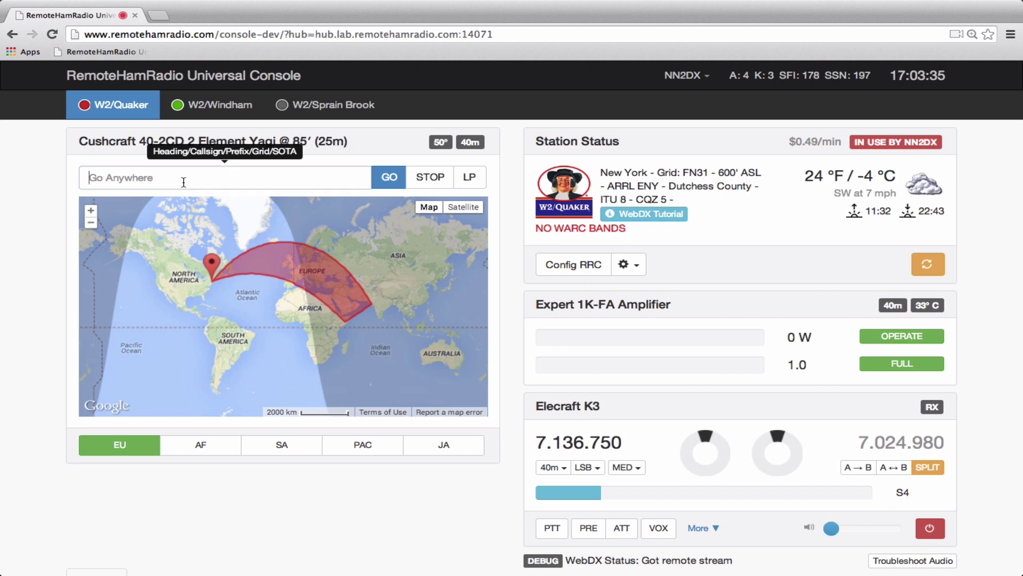
# Turn the Cushcraft Yagi to a 335° heading toward Japan and zoom the map in
pyautogui.click(184, 182)
pyautogui.write('335')
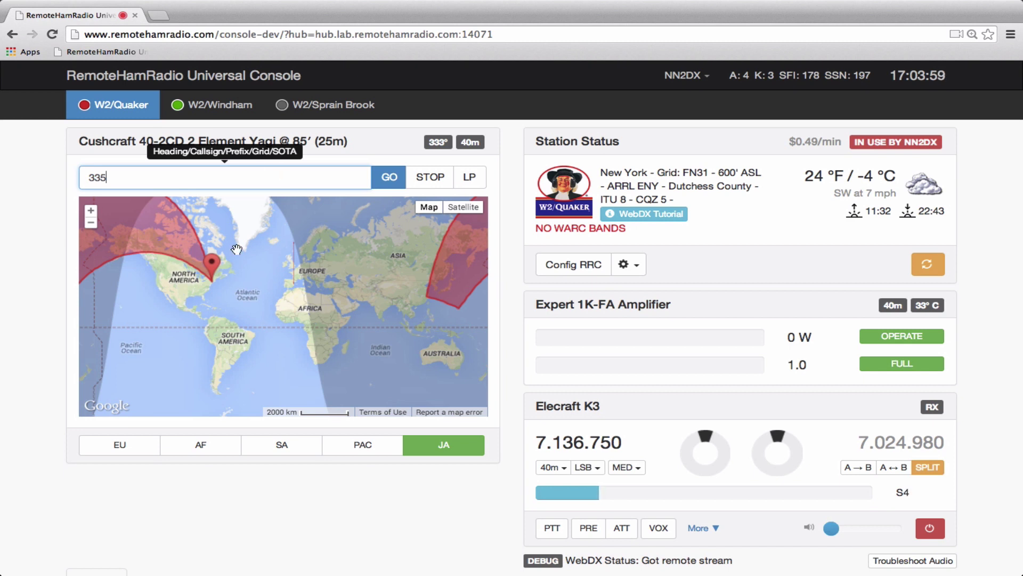
pyautogui.click(91, 210)
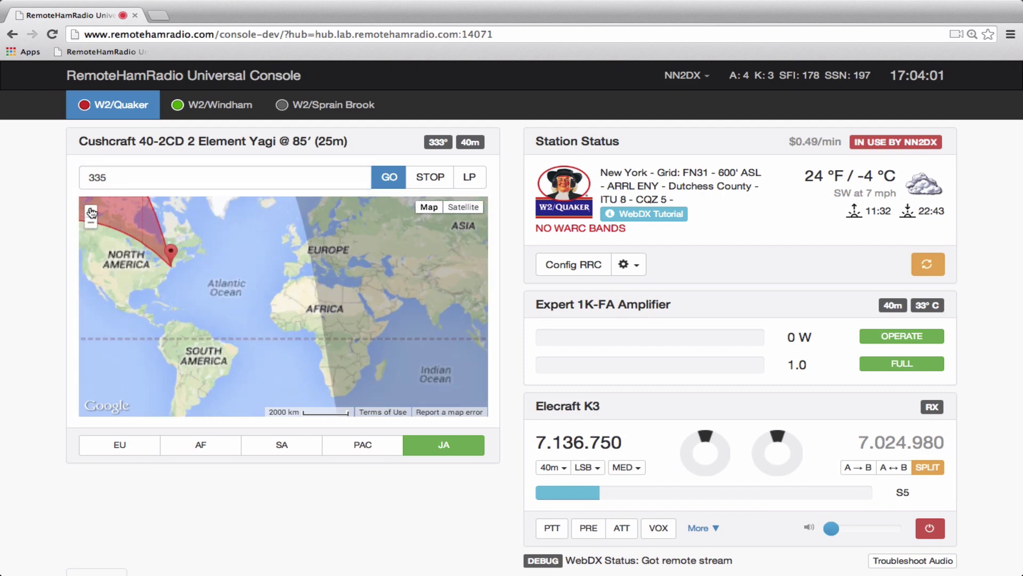
# Return the map to world view, toggle satellite imagery, and target a European station's callsign
pyautogui.click(91, 223)
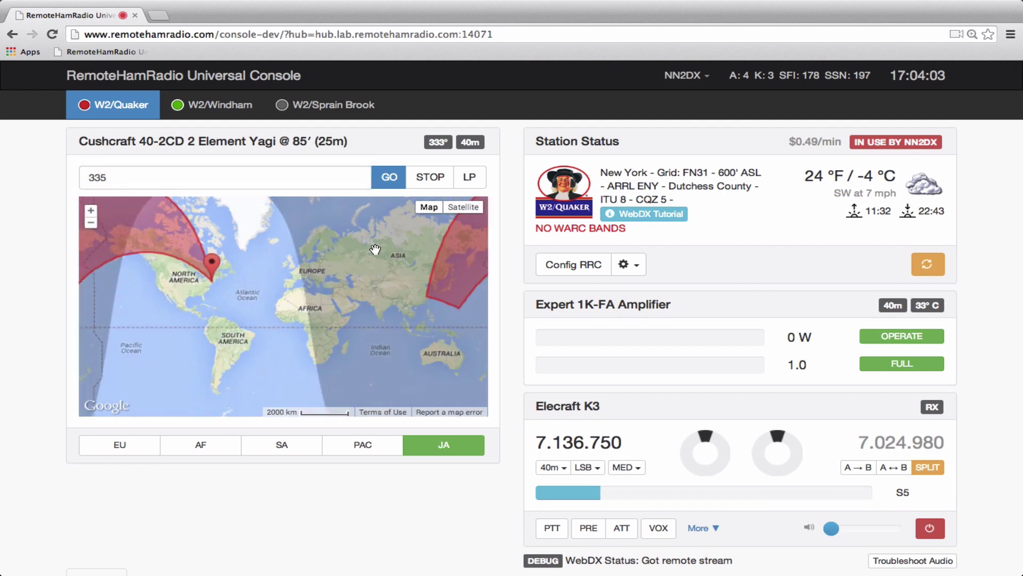
pyautogui.click(463, 209)
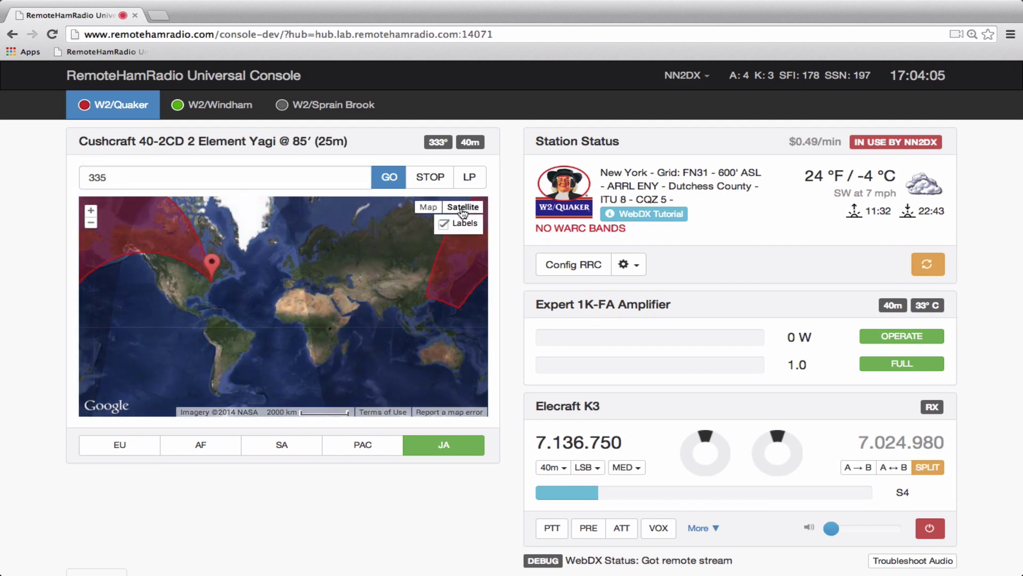
pyautogui.click(427, 208)
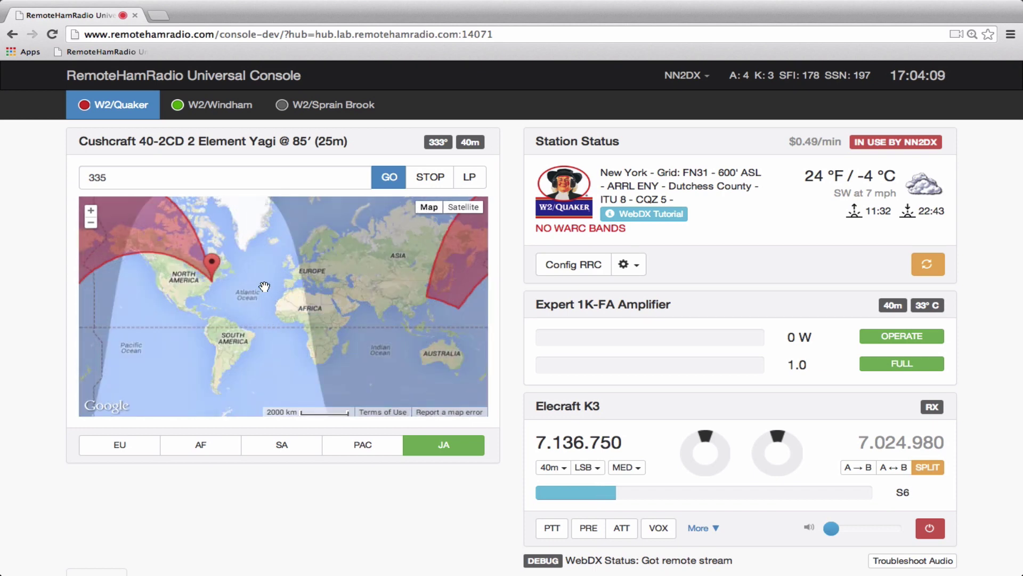
pyautogui.doubleClick(181, 178)
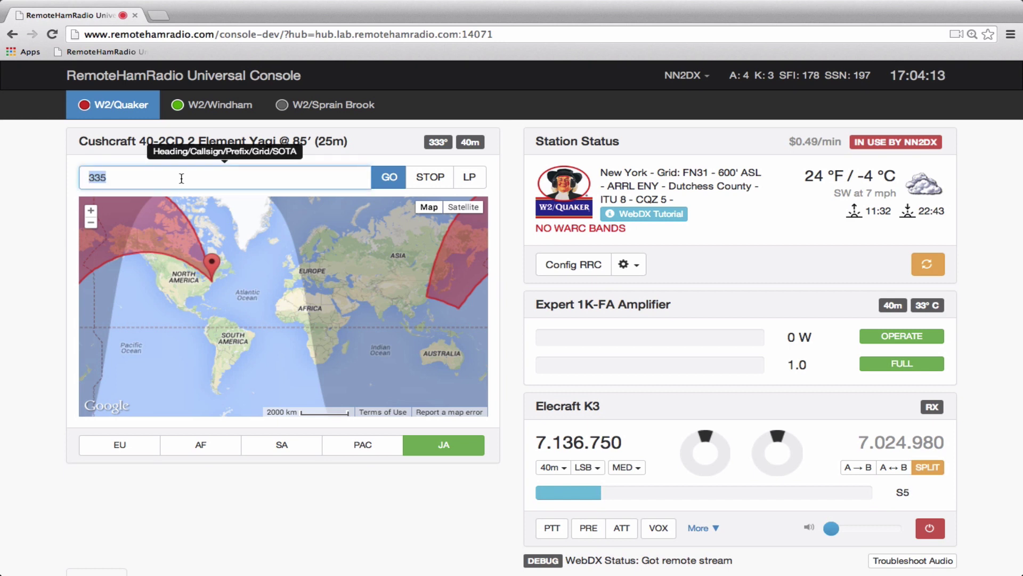
pyautogui.write('on4un')
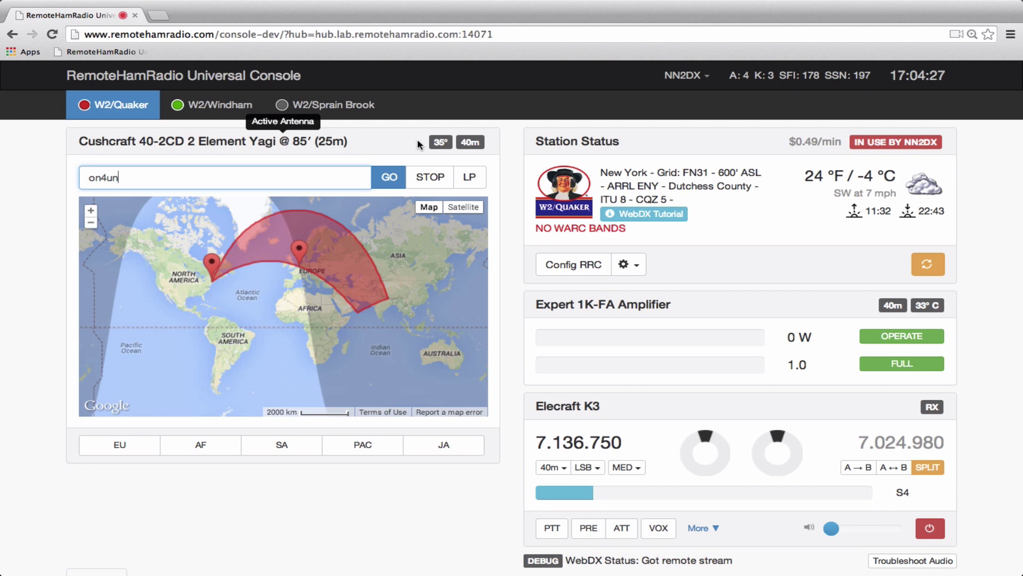
# Stop the rotator so the Yagi rests at 50° toward Europe
pyautogui.click(427, 181)
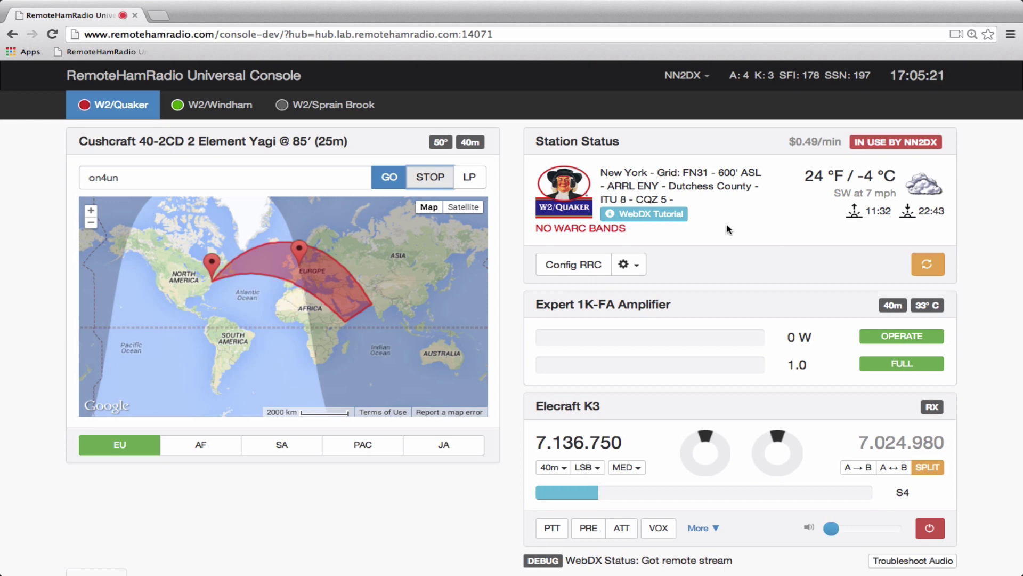
pyautogui.moveTo(538, 144); pyautogui.dragTo(651, 148)
pyautogui.click(651, 149)
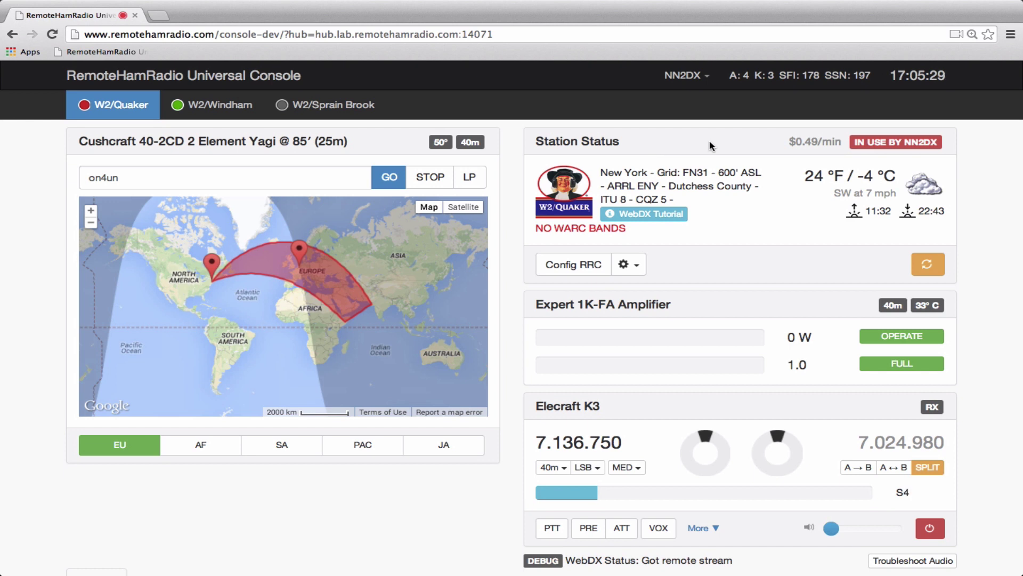
pyautogui.moveTo(789, 143); pyautogui.dragTo(880, 147)
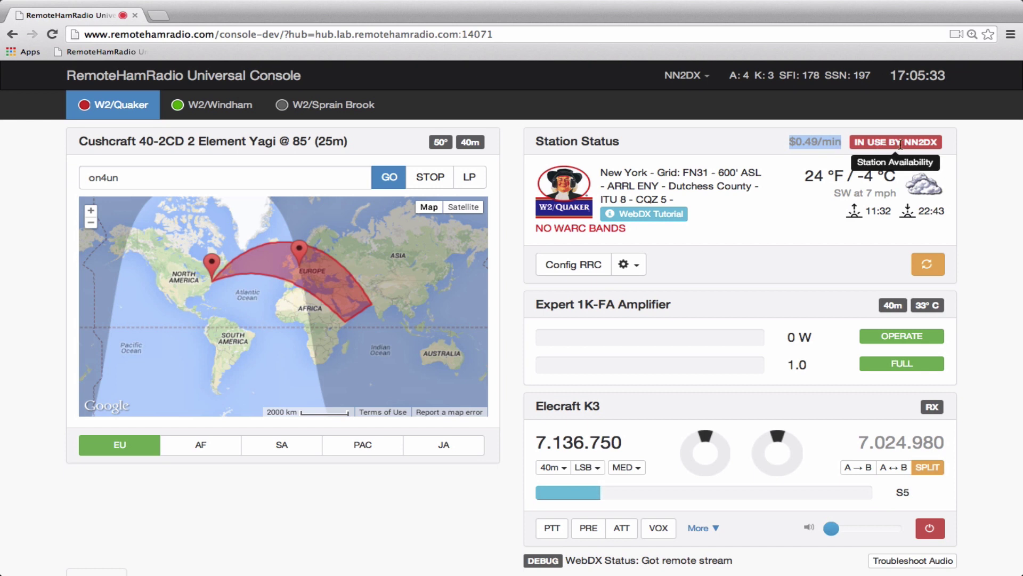
pyautogui.click(752, 183)
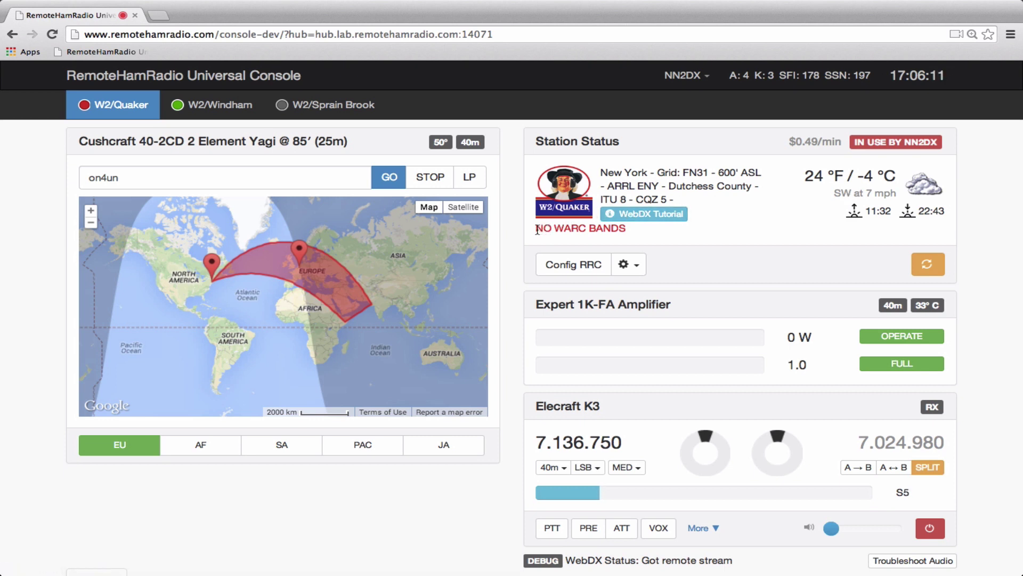
pyautogui.moveTo(535, 229); pyautogui.dragTo(626, 231)
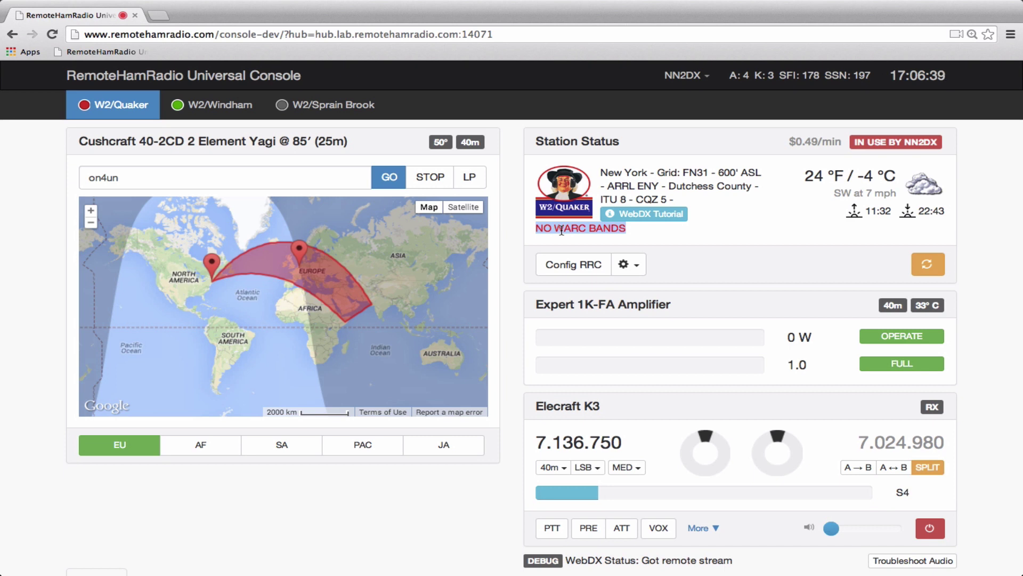
pyautogui.click(733, 234)
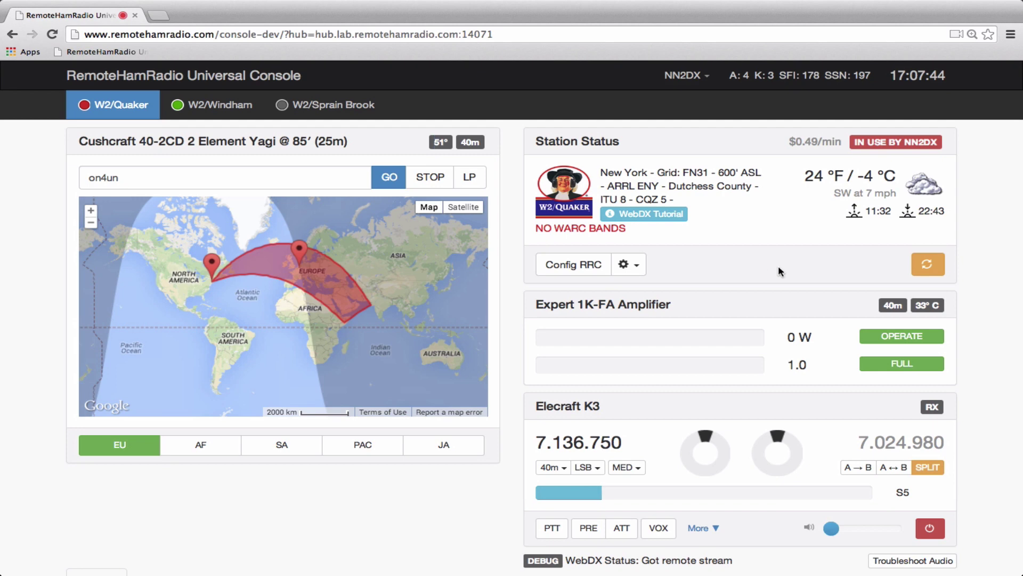
pyautogui.click(927, 268)
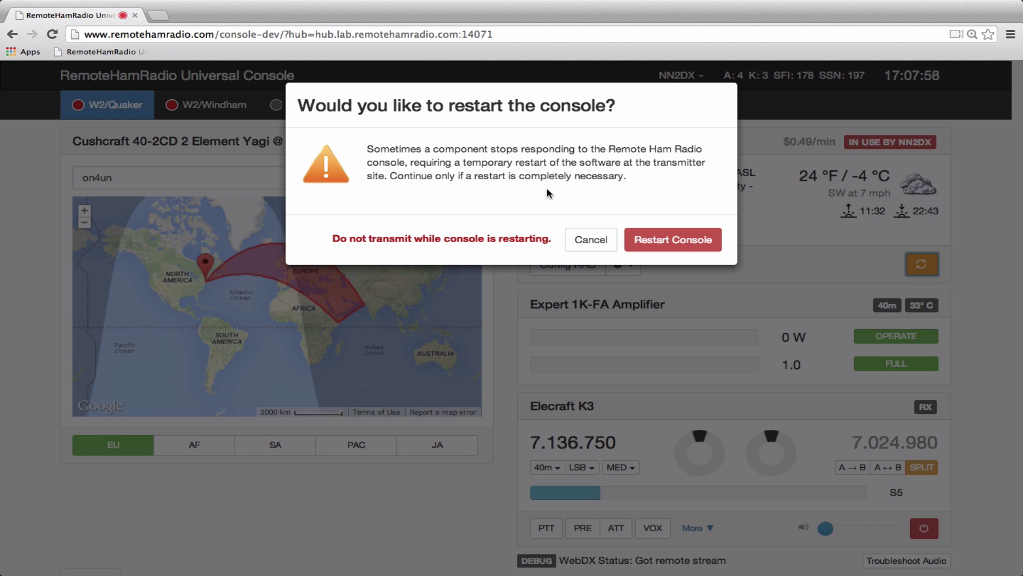
pyautogui.click(587, 239)
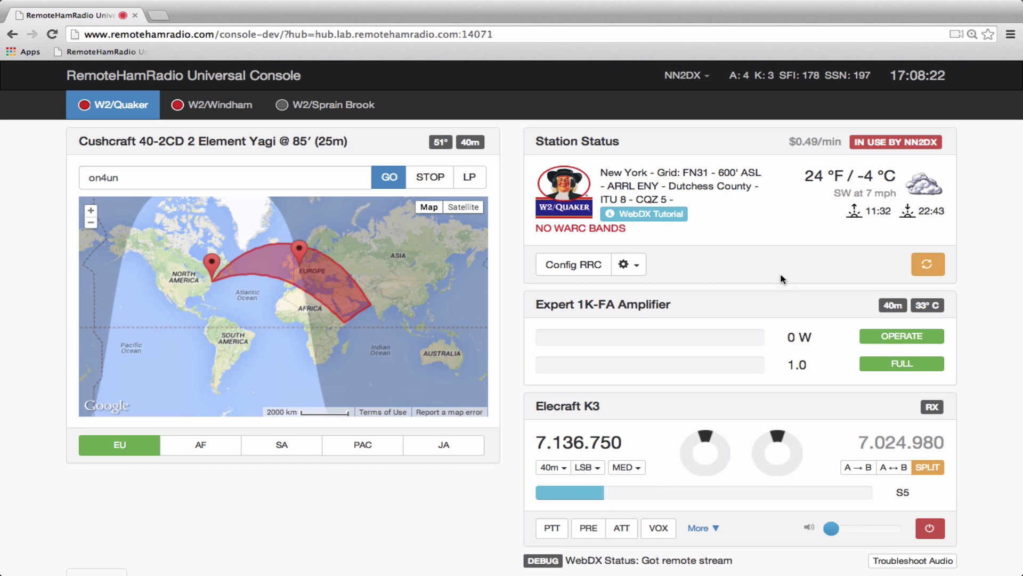
# Glance at W2/Windham's Force 12 6BA, then go back to the W2/Quaker station
pyautogui.click(209, 107)
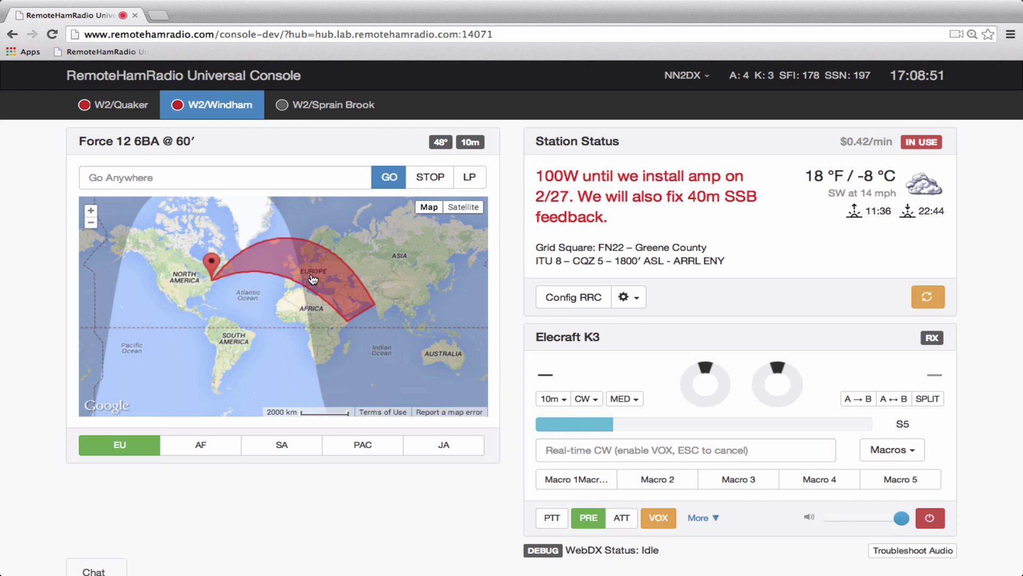
pyautogui.click(124, 106)
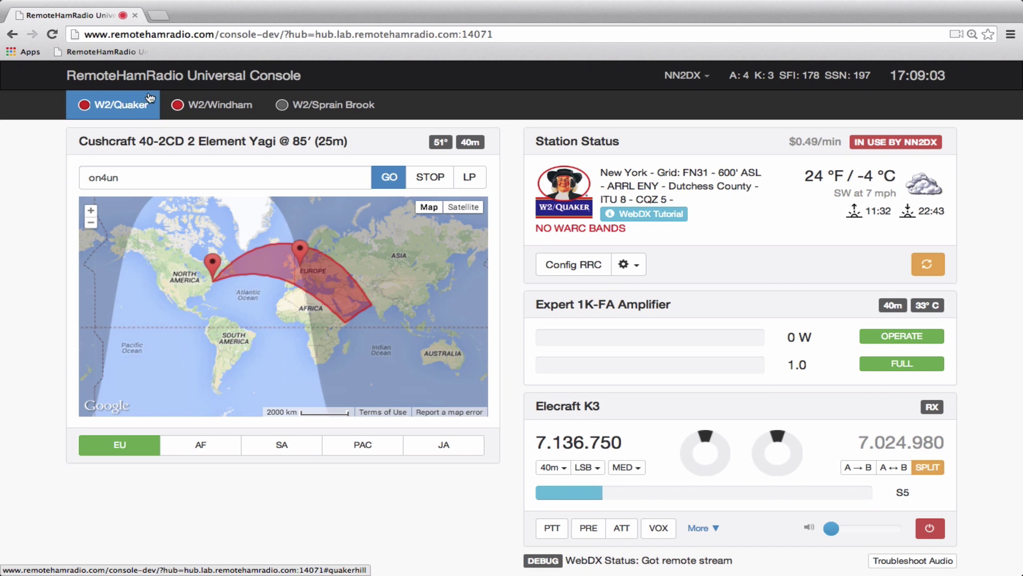
pyautogui.click(208, 106)
pyautogui.click(135, 106)
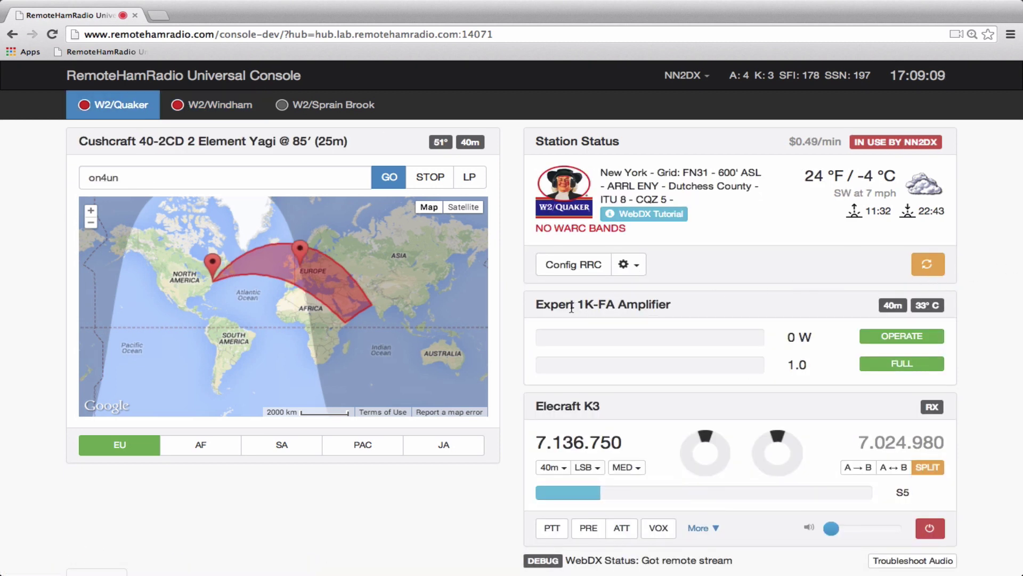
pyautogui.moveTo(540, 303); pyautogui.dragTo(695, 303)
pyautogui.click(695, 303)
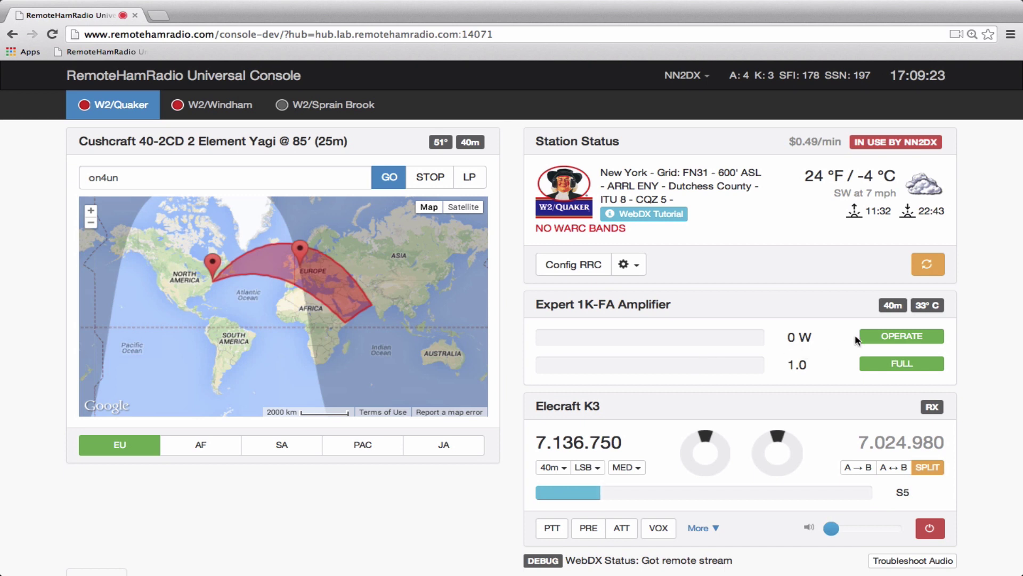
pyautogui.click(878, 342)
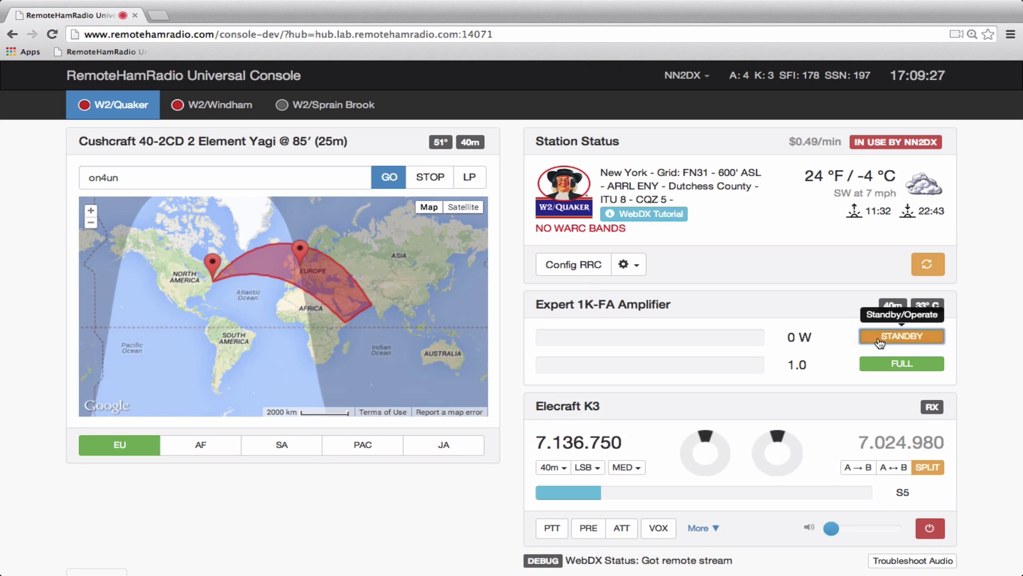
pyautogui.click(890, 368)
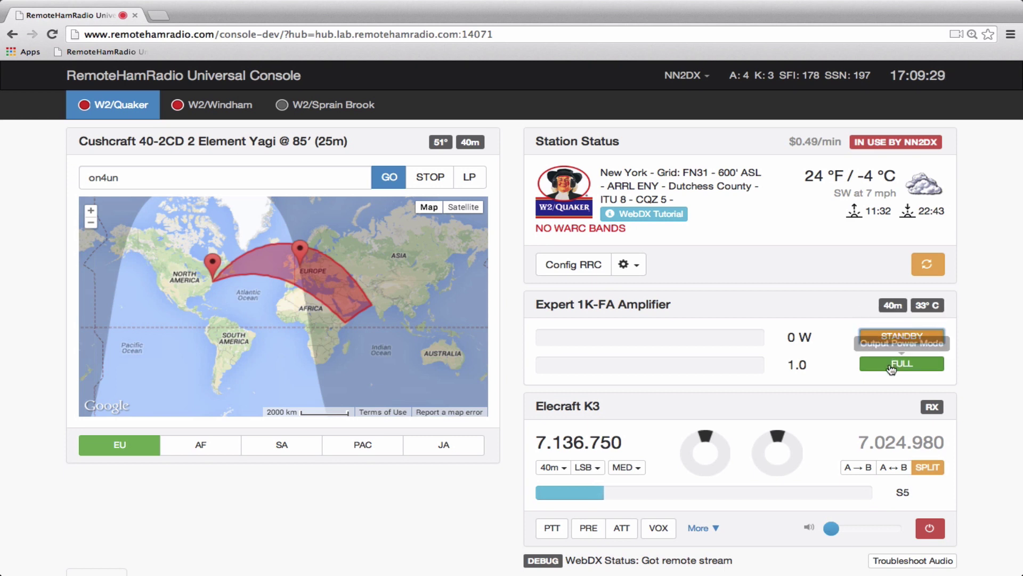
pyautogui.click(891, 368)
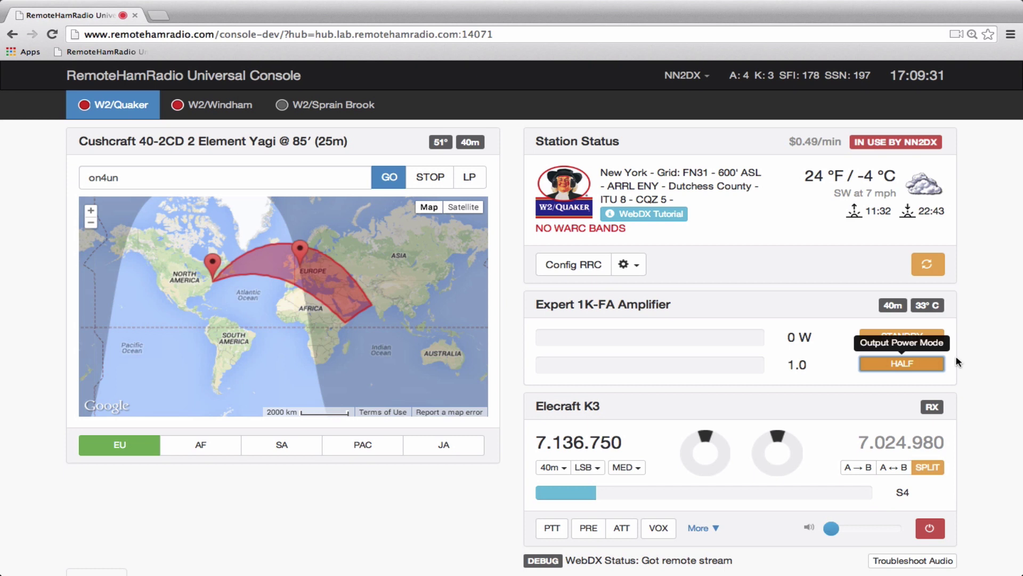
pyautogui.click(900, 342)
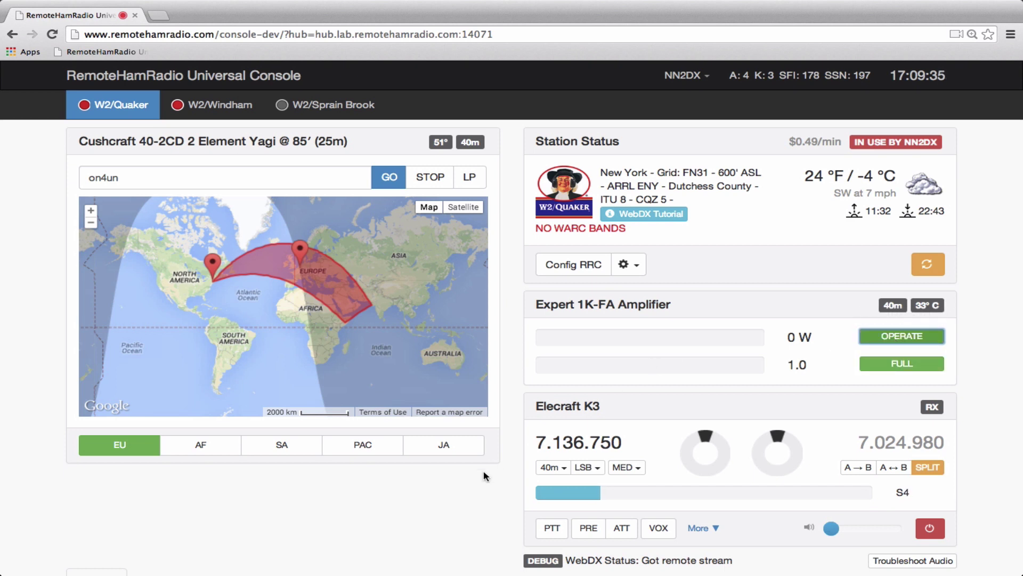
pyautogui.click(553, 531)
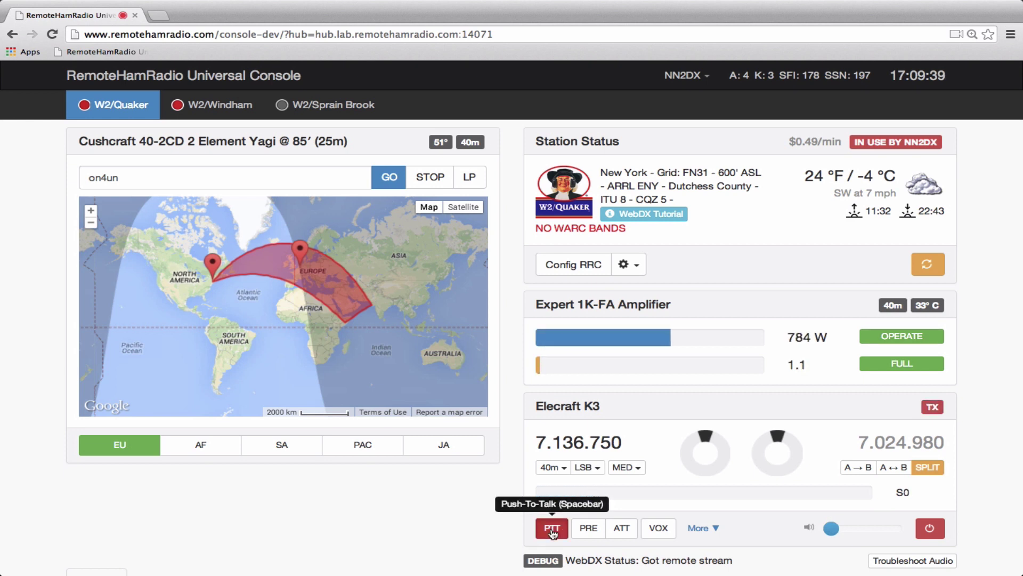
pyautogui.click(553, 530)
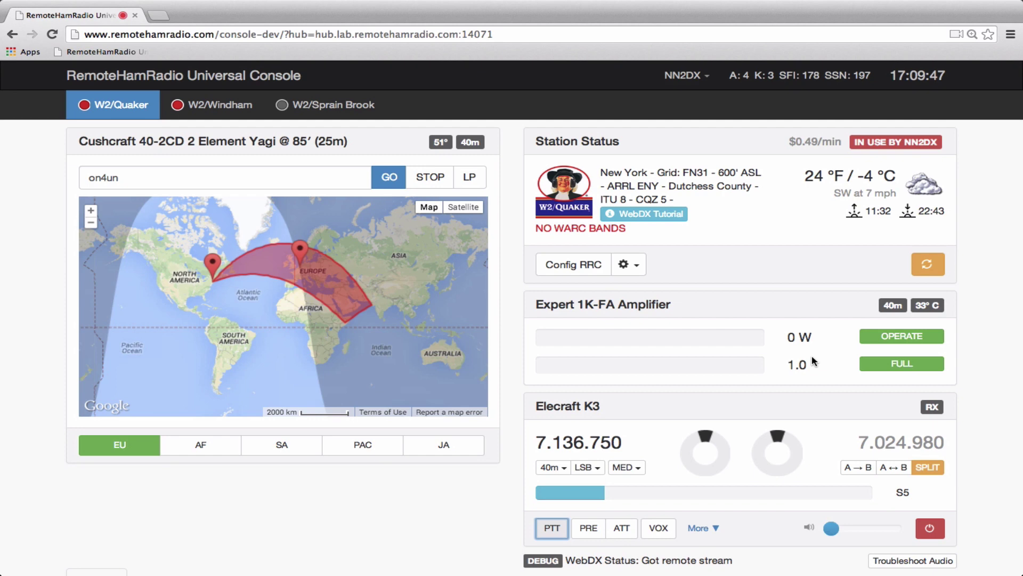
# Scroll down to the Elecraft K3 panel and Chat section, highlighting the K3 heading
pyautogui.scroll(-1, 983, 351)
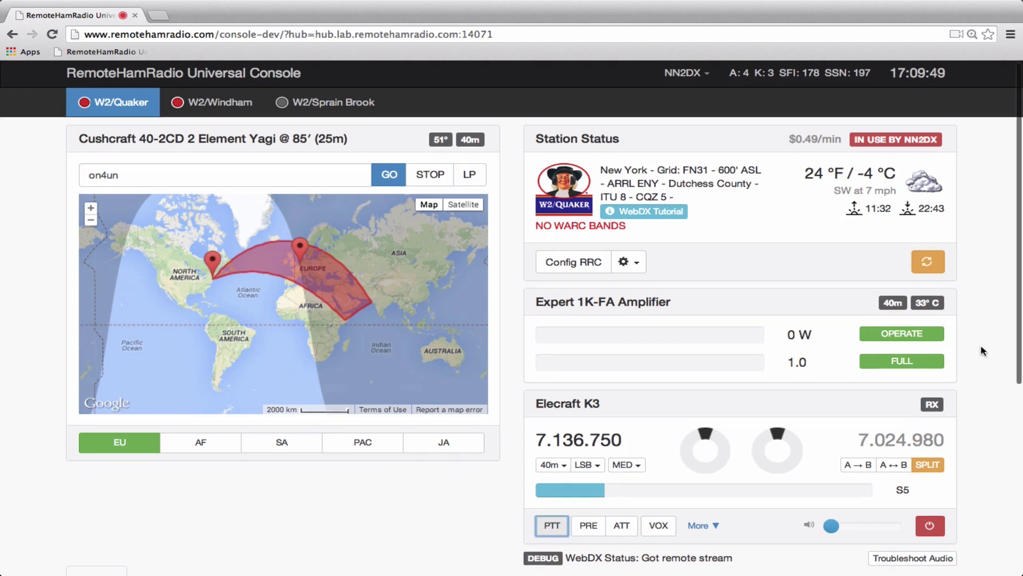
pyautogui.scroll(-4, 984, 350)
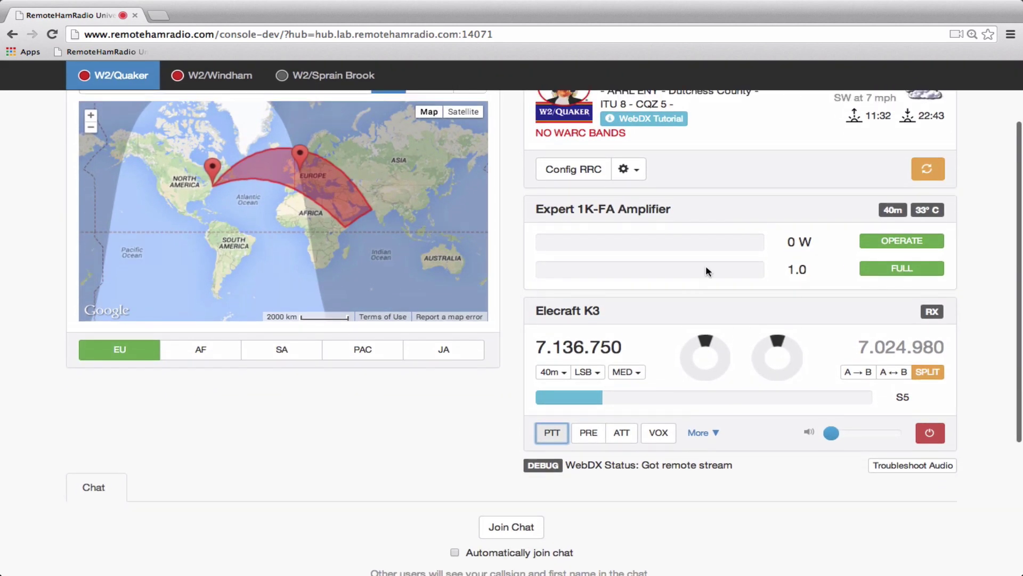
pyautogui.moveTo(535, 310); pyautogui.dragTo(616, 311)
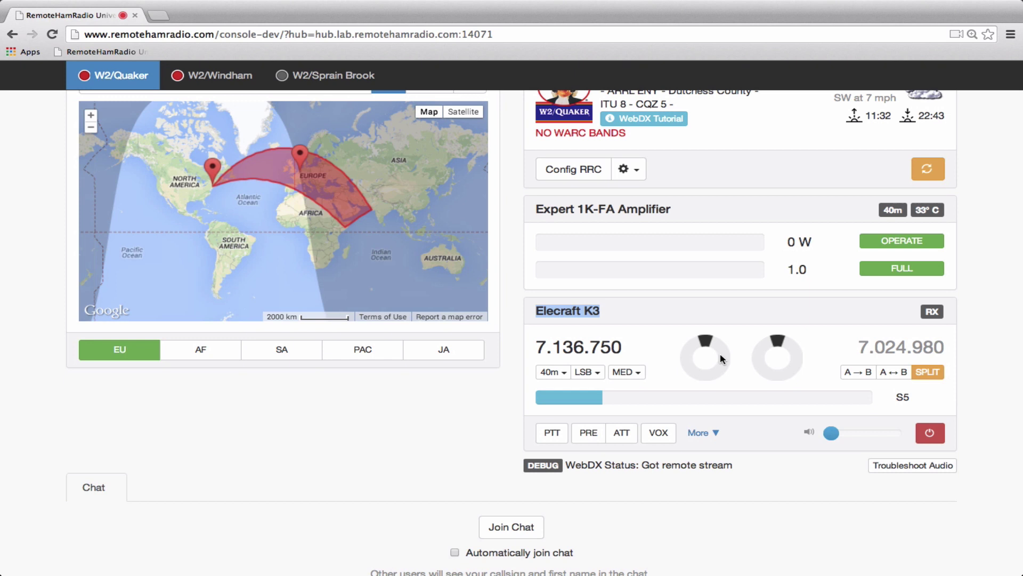
# Tune the K3 main VFO to 7.136.380 LSB and switch split operation off
pyautogui.moveTo(720, 358); pyautogui.dragTo(786, 346)
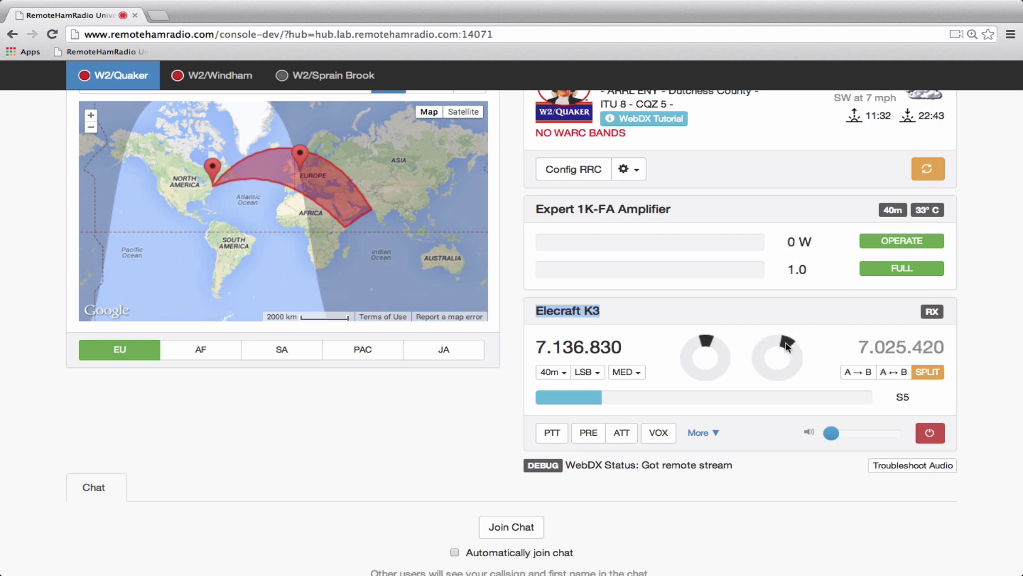
pyautogui.click(928, 372)
pyautogui.moveTo(699, 345); pyautogui.dragTo(706, 343)
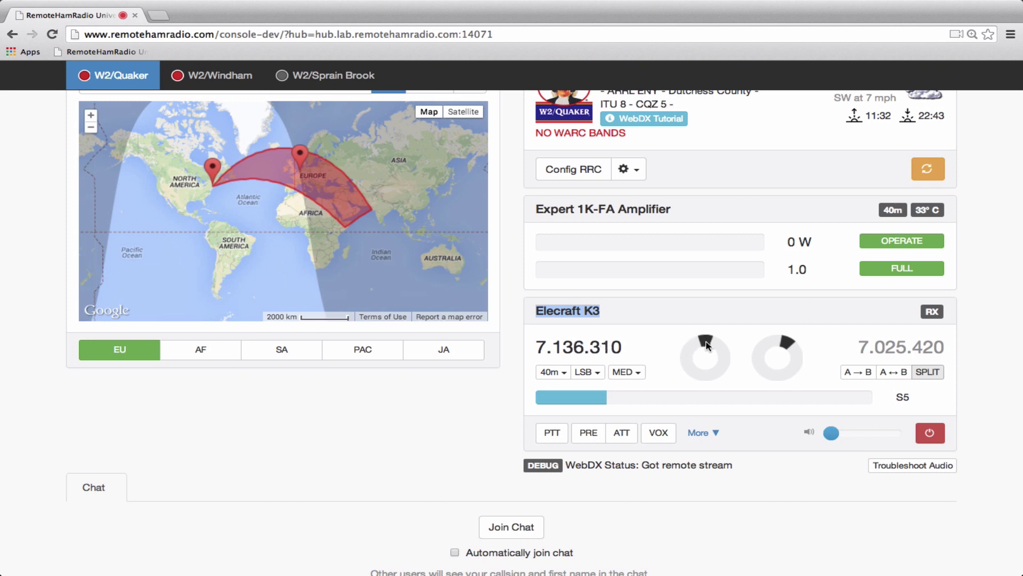
pyautogui.click(562, 373)
pyautogui.click(561, 393)
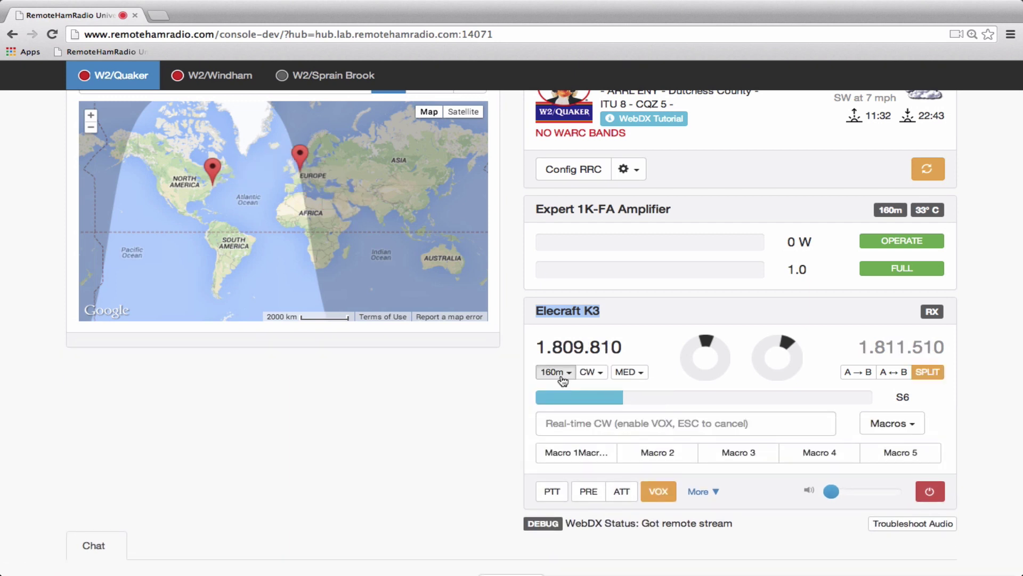
pyautogui.click(560, 372)
pyautogui.click(557, 407)
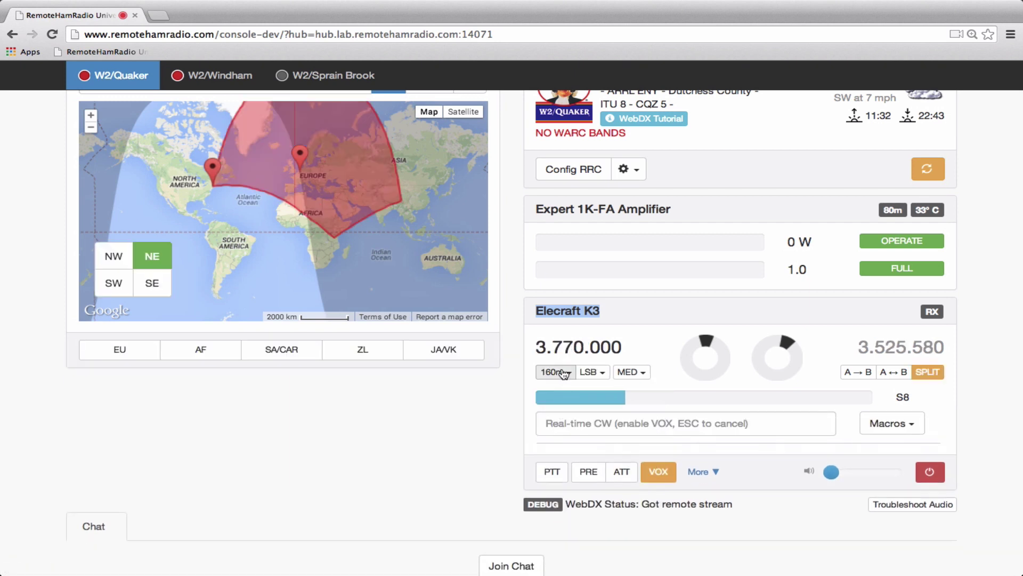
pyautogui.click(551, 372)
pyautogui.click(559, 446)
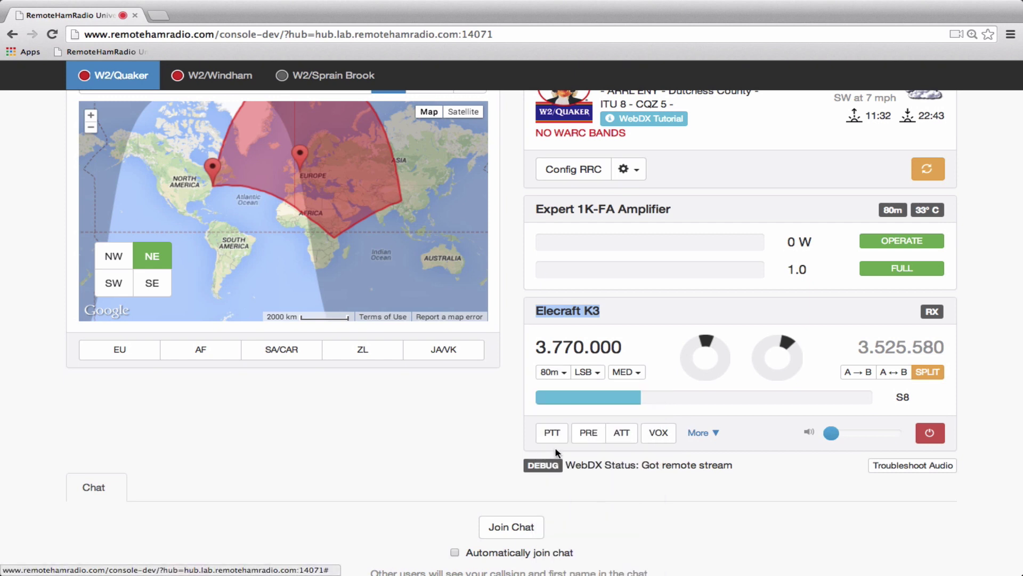
# Enter 14.200 MHz as the VFO A frequency
pyautogui.click(579, 350)
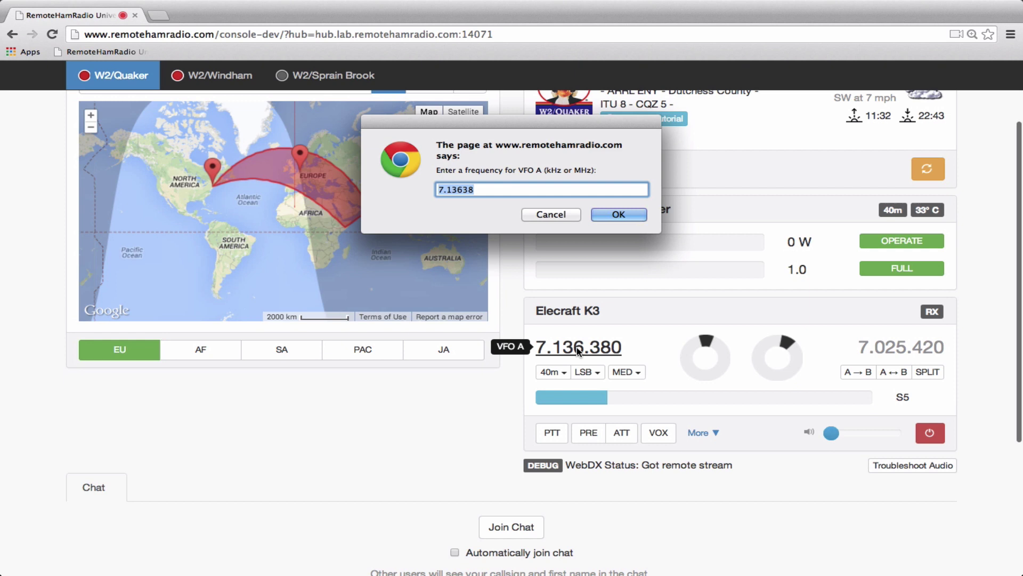
pyautogui.write('14.200')
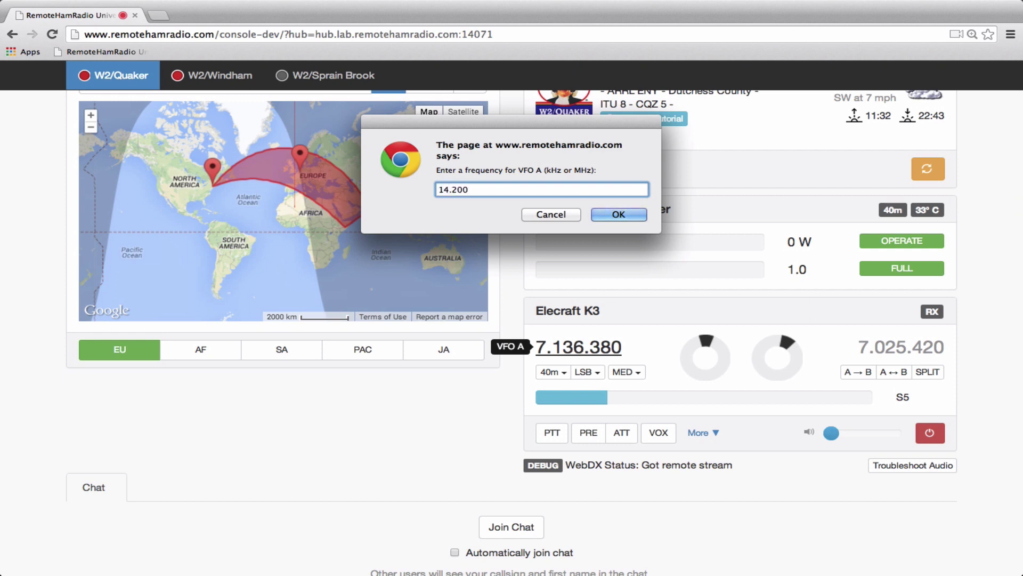
pyautogui.press('Return')
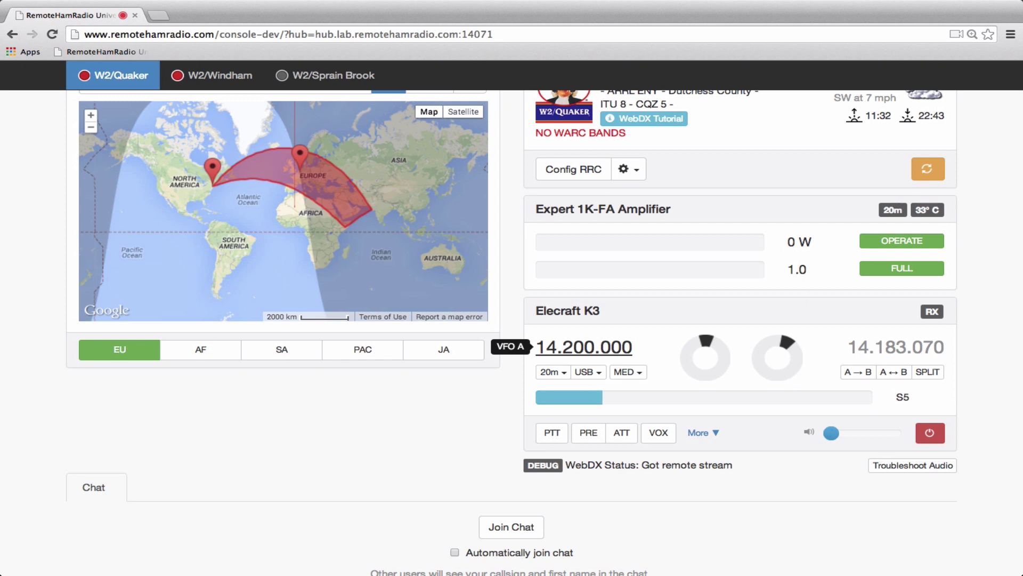
# Change VFO A to 7.135 MHz on the 40m band
pyautogui.click(583, 348)
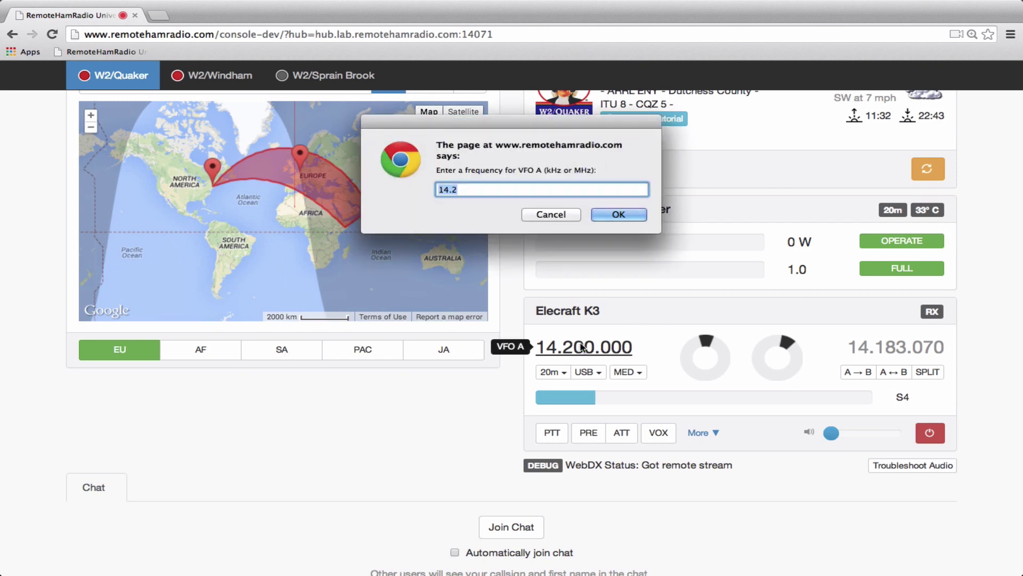
pyautogui.write('7.135')
pyautogui.press('Return')
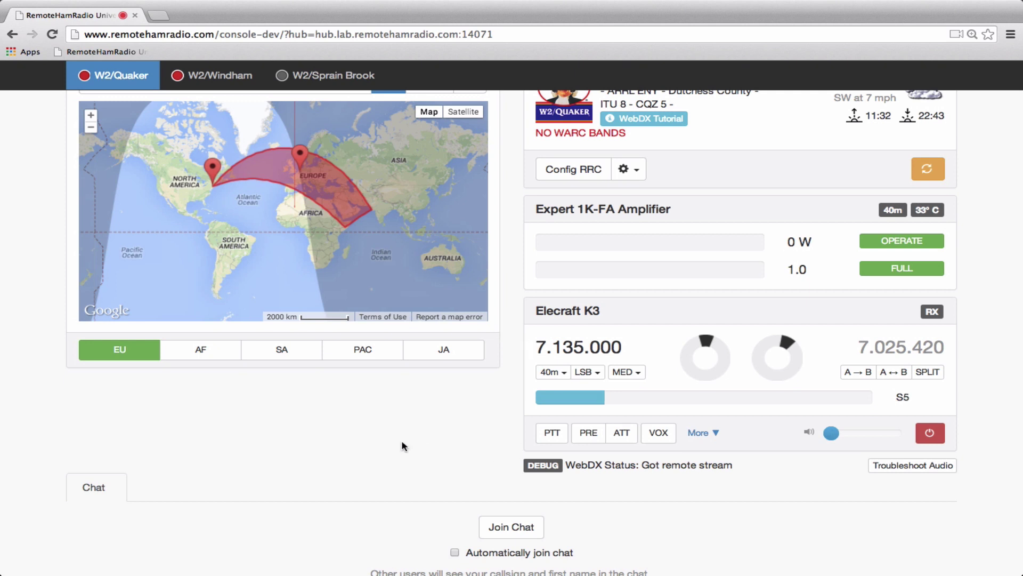
# Keep LSB mode and MED tuning speed, and fine-tune VFO A to 7.135.040
pyautogui.click(591, 374)
pyautogui.click(593, 375)
pyautogui.click(638, 374)
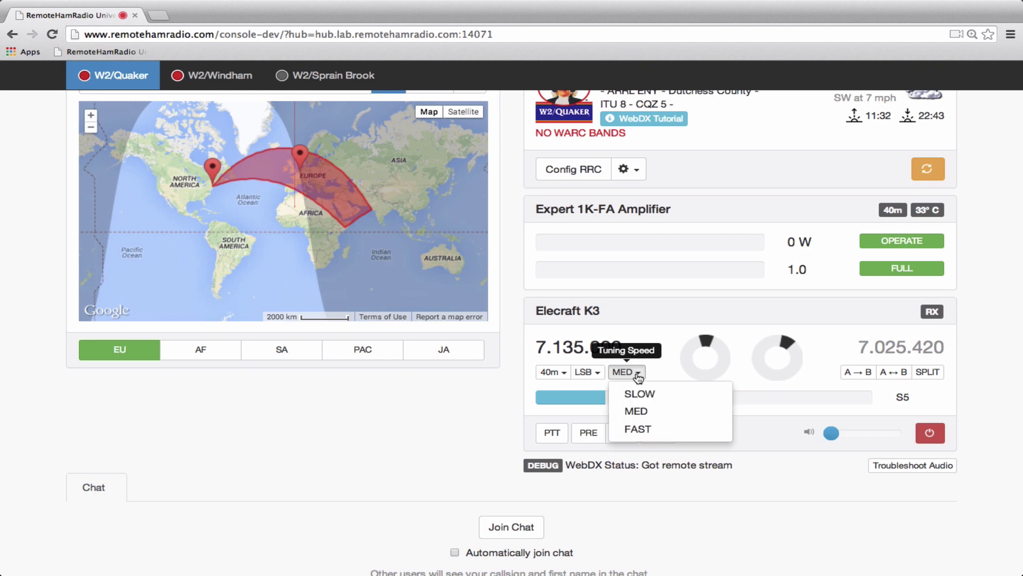
pyautogui.click(638, 376)
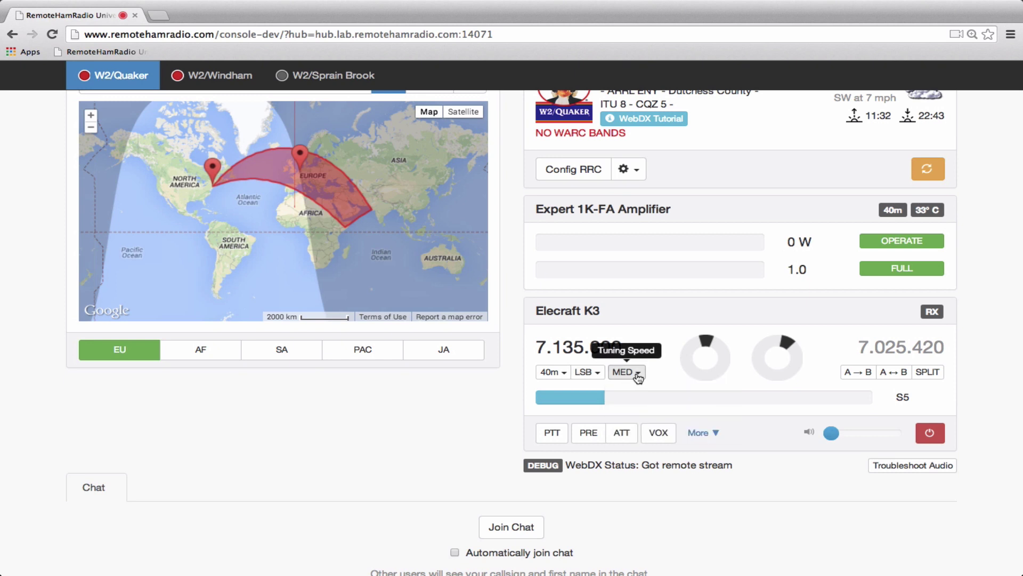
pyautogui.moveTo(711, 344)
pyautogui.mouseDown()
pyautogui.moveTo(691, 334)
pyautogui.moveTo(741, 337)
pyautogui.moveTo(696, 334)
pyautogui.moveTo(708, 334)
pyautogui.mouseUp()
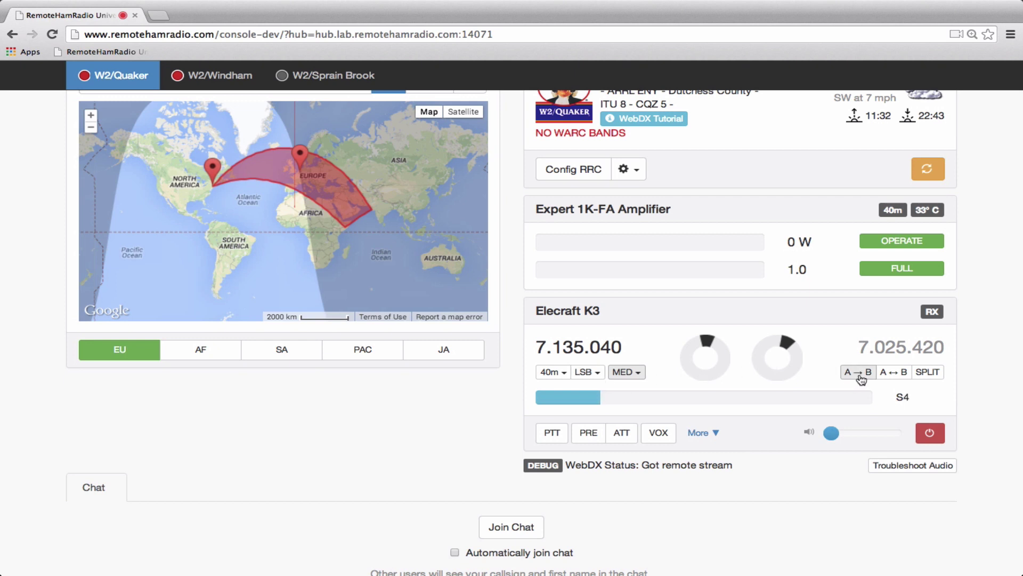
pyautogui.click(898, 373)
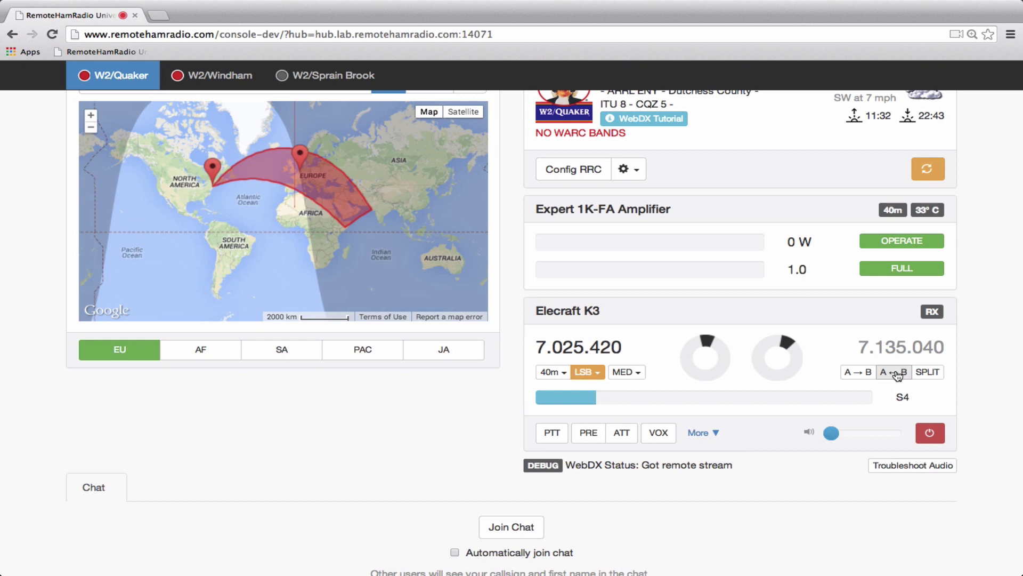
pyautogui.click(897, 373)
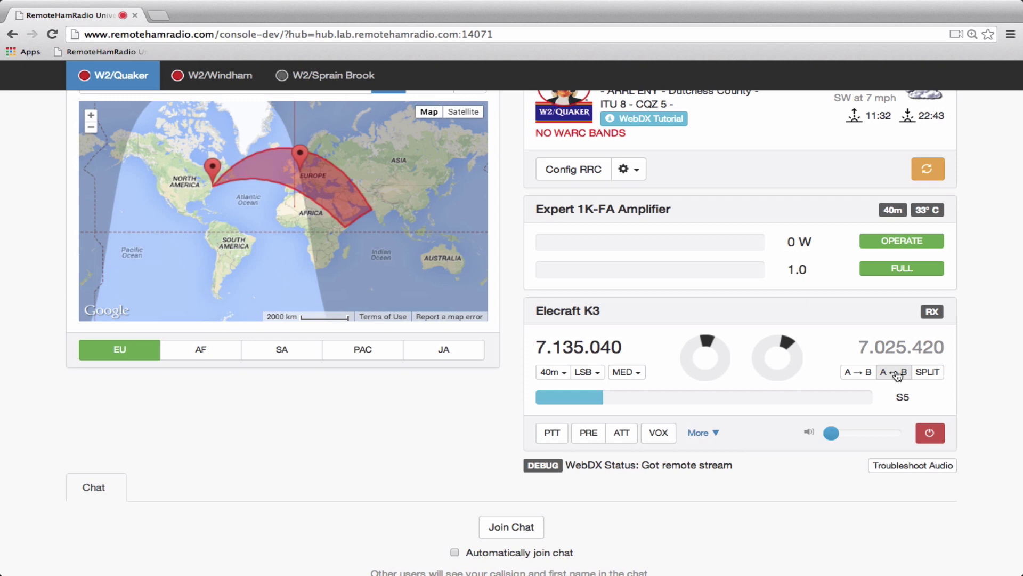
pyautogui.click(933, 375)
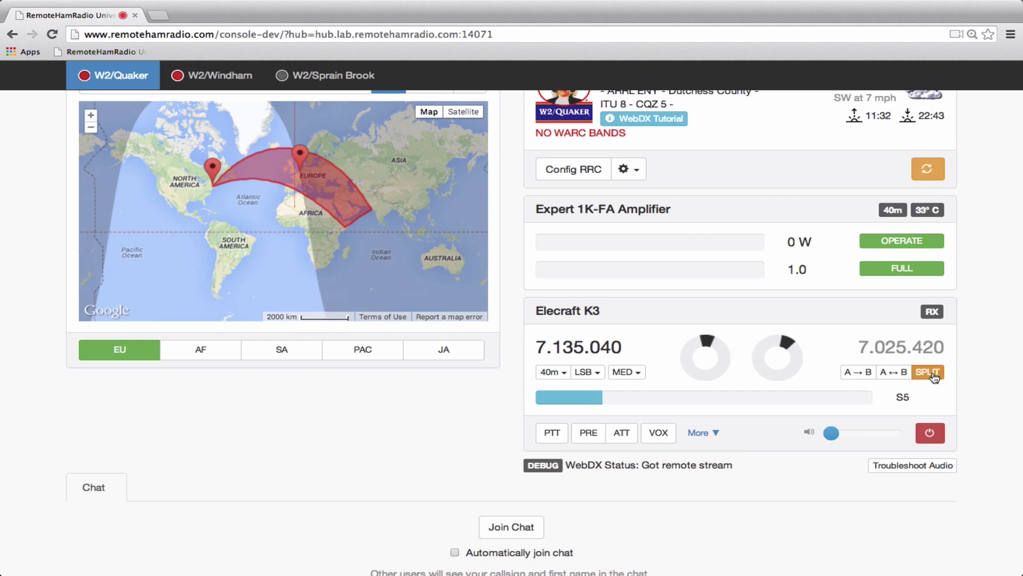
pyautogui.click(934, 376)
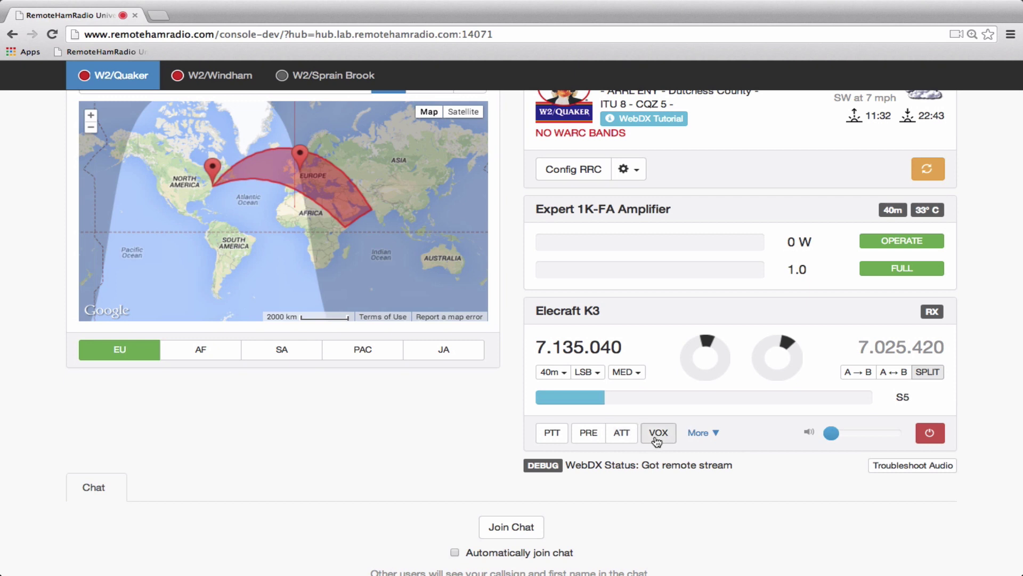
# Show the K3's More controls and move the BW dial from 2600 up to 3700
pyautogui.click(703, 434)
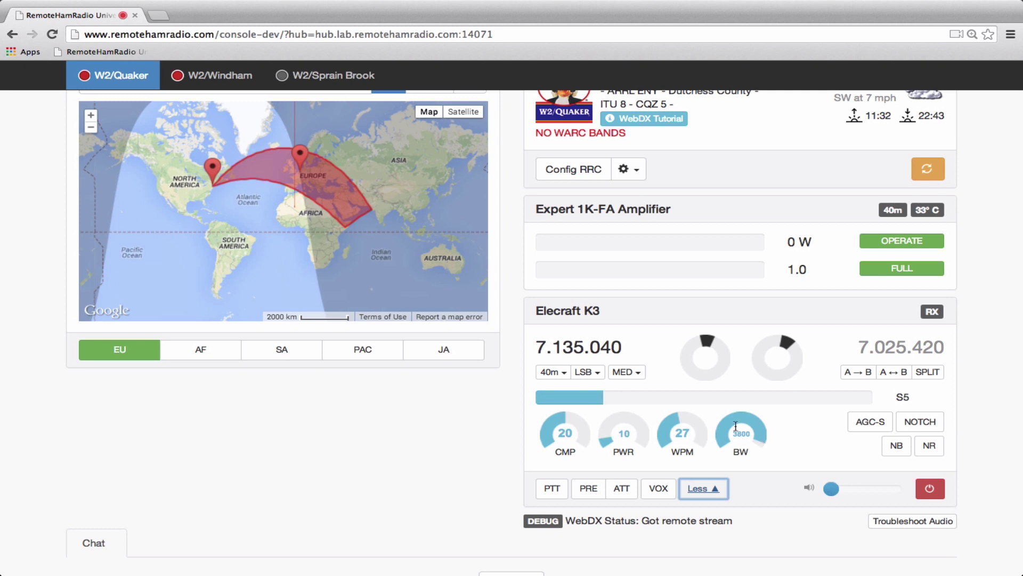
pyautogui.click(719, 434)
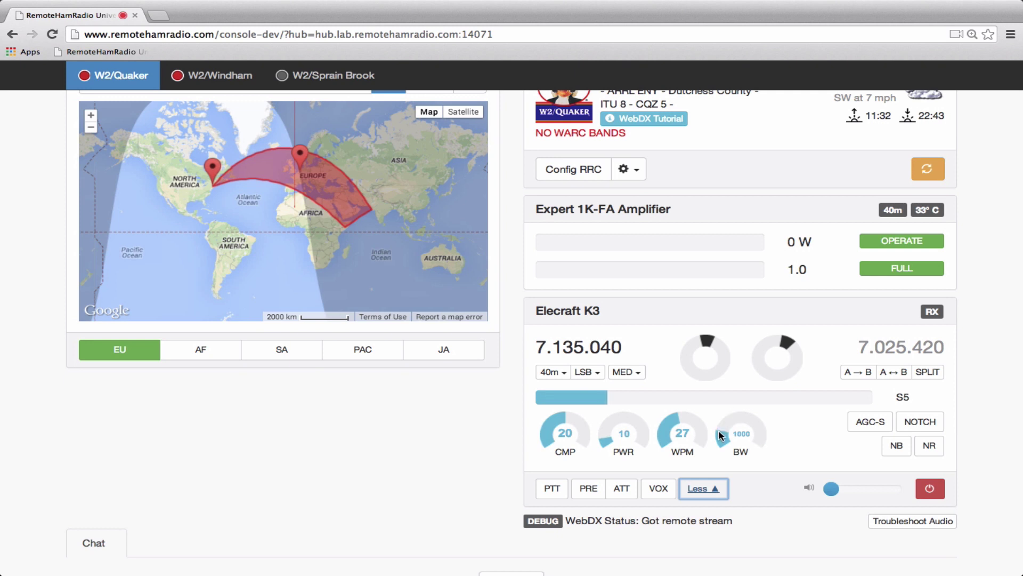
pyautogui.click(753, 419)
pyautogui.moveTo(724, 435); pyautogui.dragTo(765, 437)
pyautogui.click(767, 430)
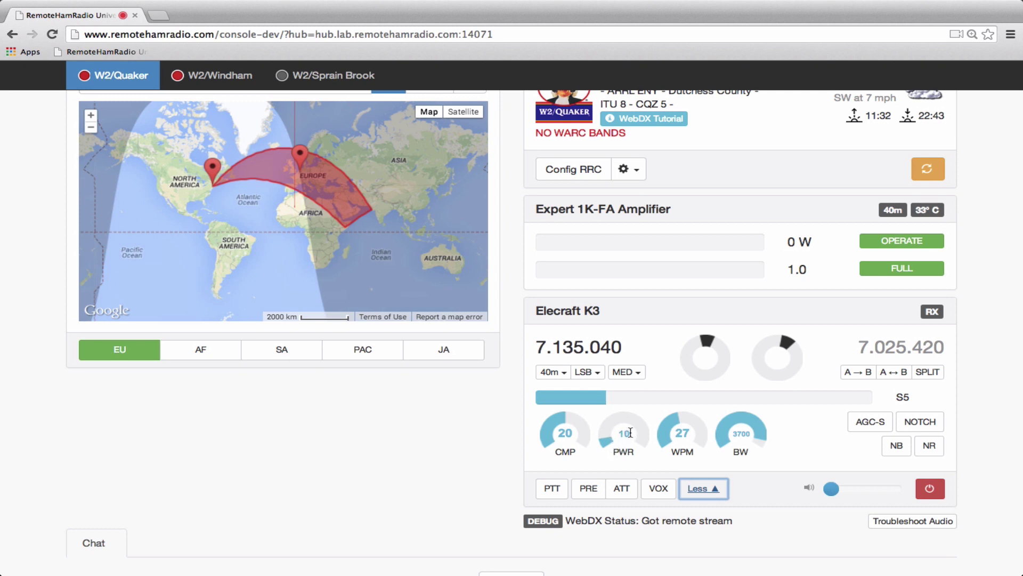
pyautogui.scroll(10, 631, 426)
pyautogui.scroll(-10, 627, 450)
pyautogui.click(895, 243)
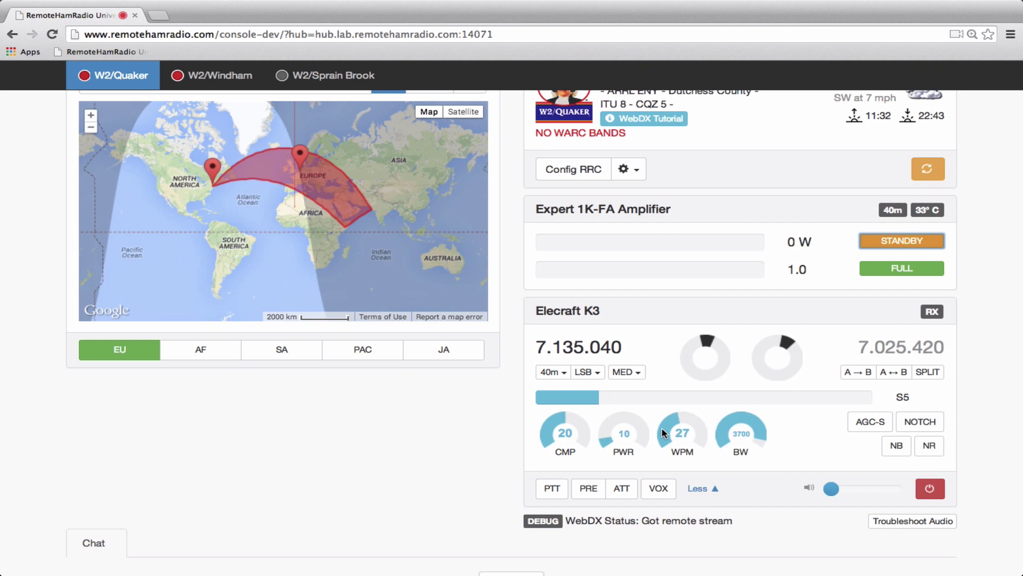
pyautogui.click(644, 442)
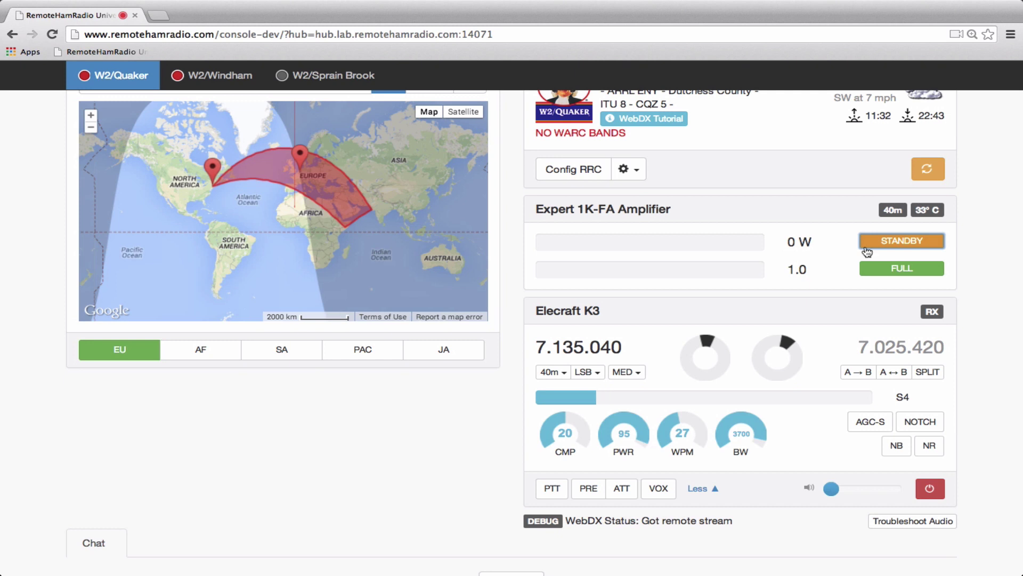
pyautogui.click(908, 242)
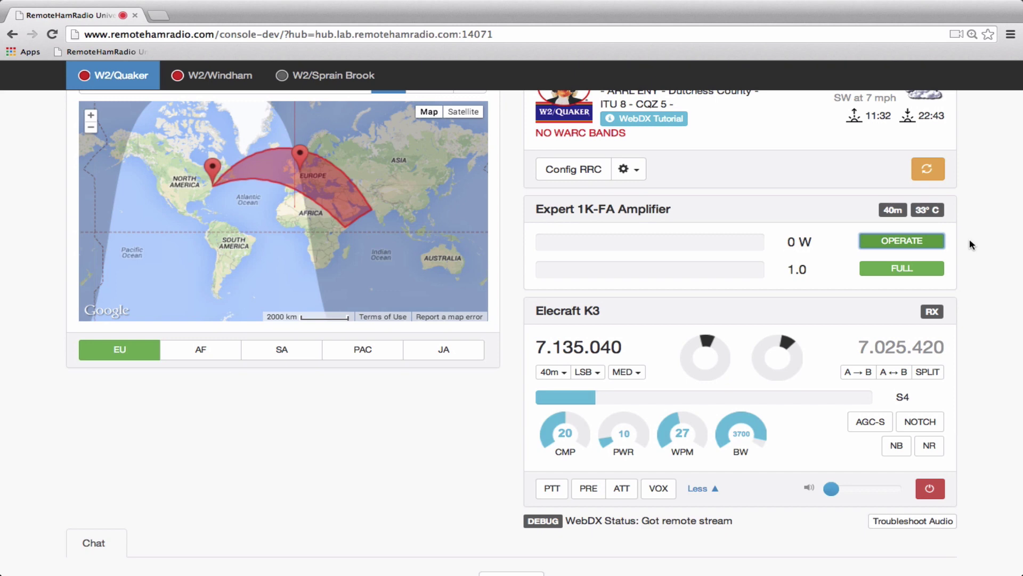
# Switch the K3 to the 10m band at 28.010.780 CW and highlight the active antenna name
pyautogui.scroll(3, 972, 244)
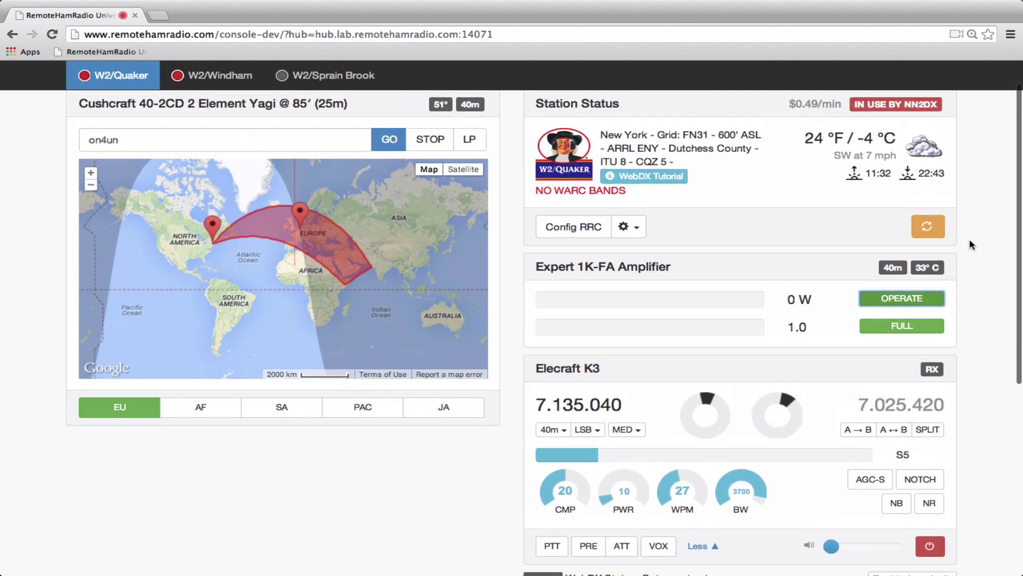
pyautogui.scroll(-1, 971, 245)
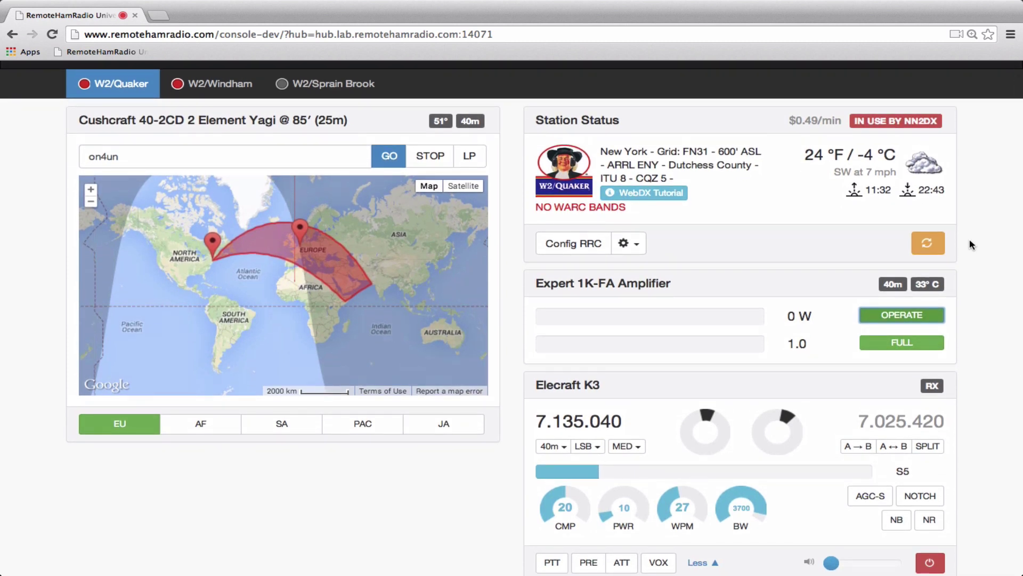
pyautogui.click(568, 445)
pyautogui.scroll(-2, 563, 507)
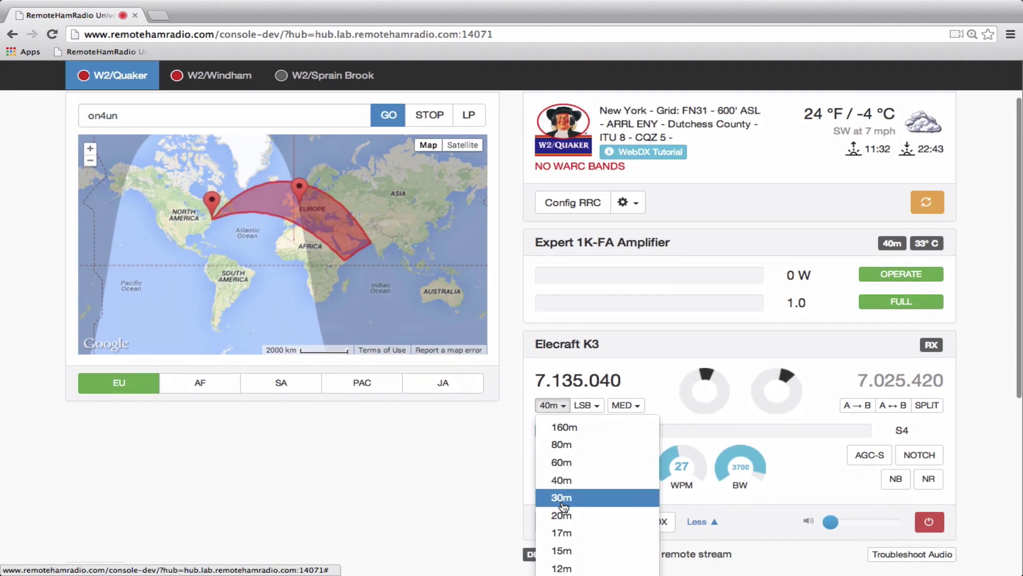
pyautogui.scroll(-1, 563, 533)
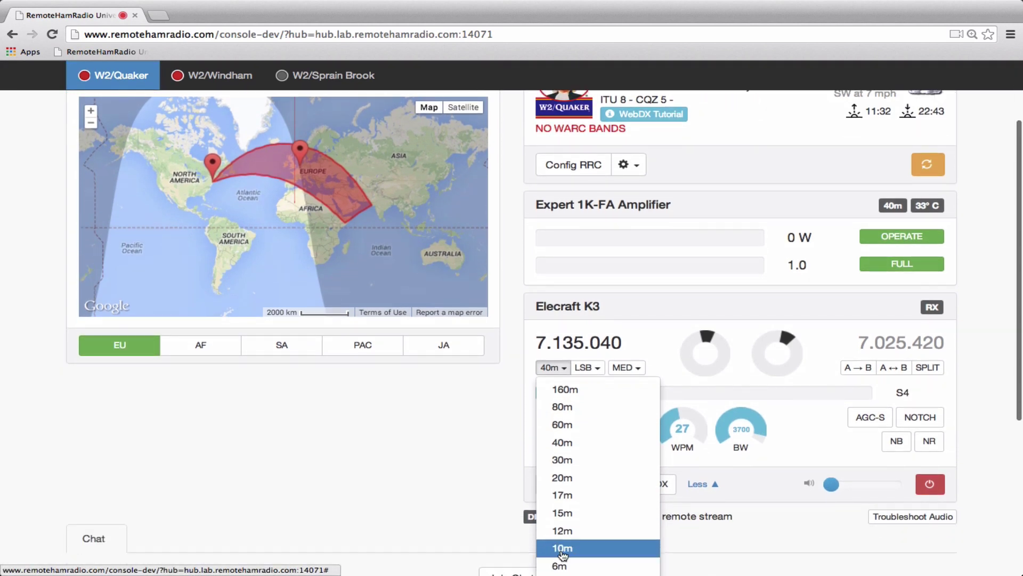
pyautogui.click(562, 553)
pyautogui.scroll(3, 354, 504)
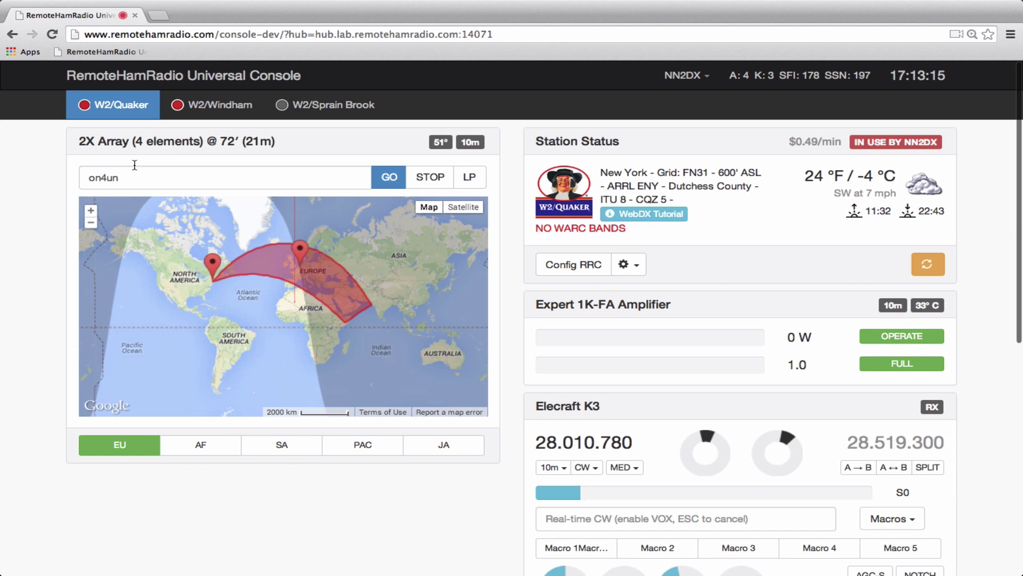
pyautogui.moveTo(79, 142); pyautogui.dragTo(305, 146)
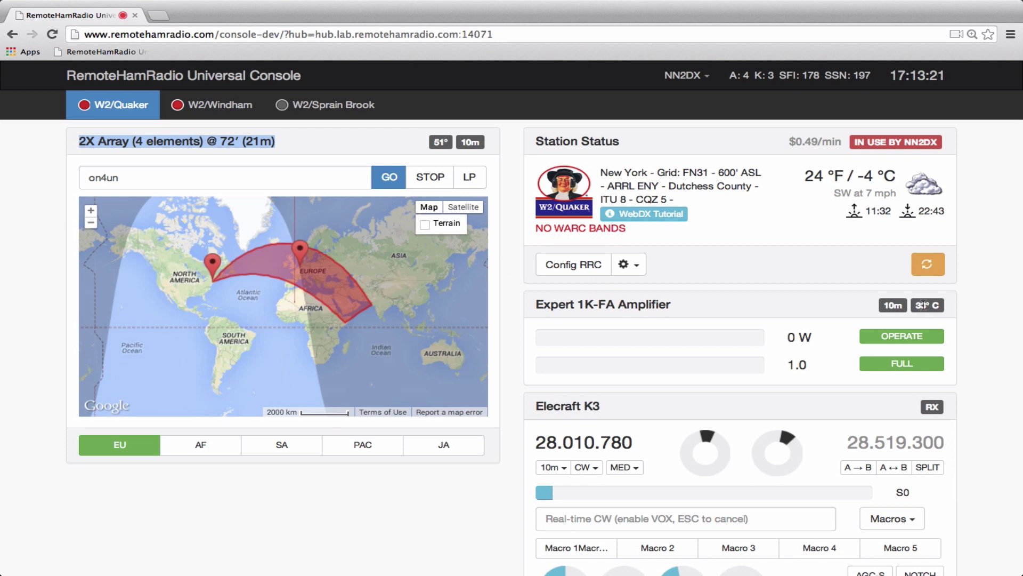
# Raise the receive volume and start tuning VFO A upward
pyautogui.scroll(-3, 979, 308)
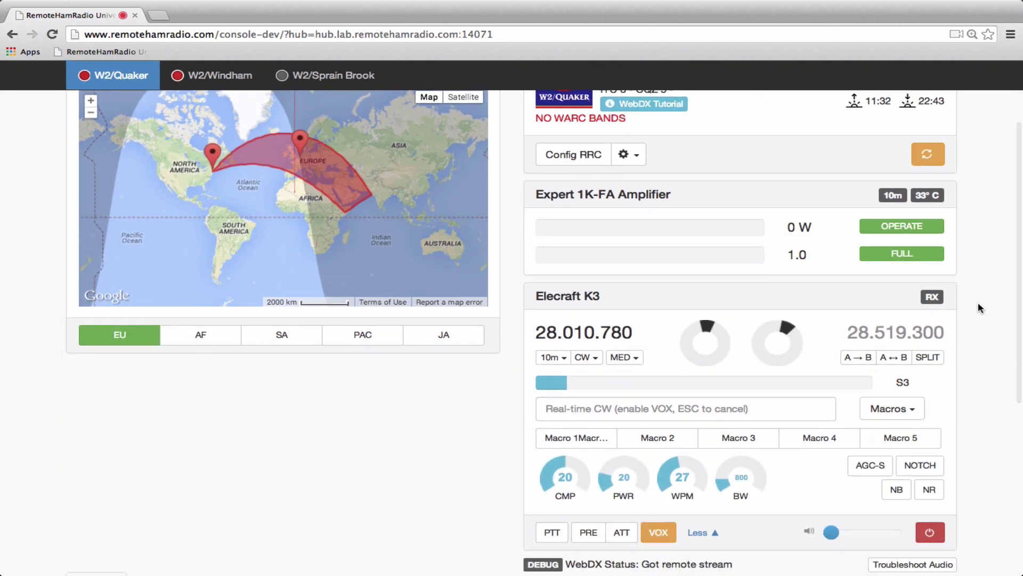
pyautogui.moveTo(831, 533); pyautogui.dragTo(884, 533)
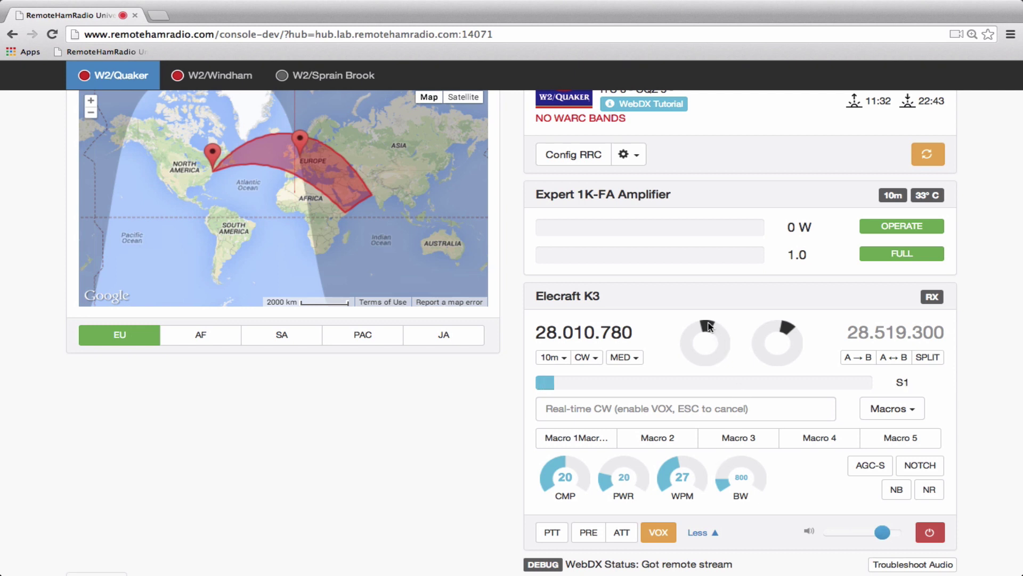
pyautogui.moveTo(709, 326); pyautogui.dragTo(688, 359)
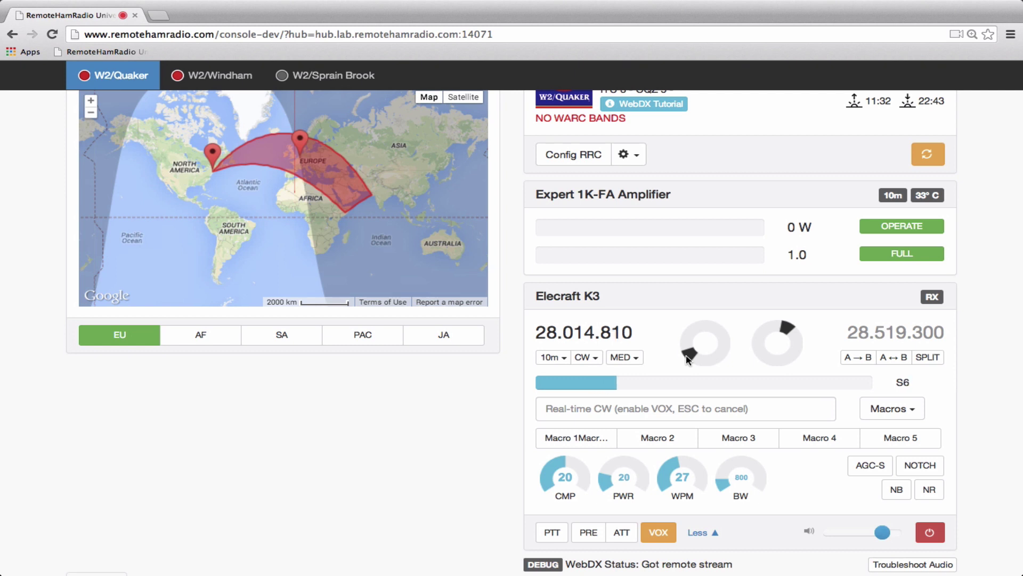
# Enter '?' and 'i' as live CW text, then tune VFO A up to 28.042.920
pyautogui.click(576, 408)
pyautogui.write('?')
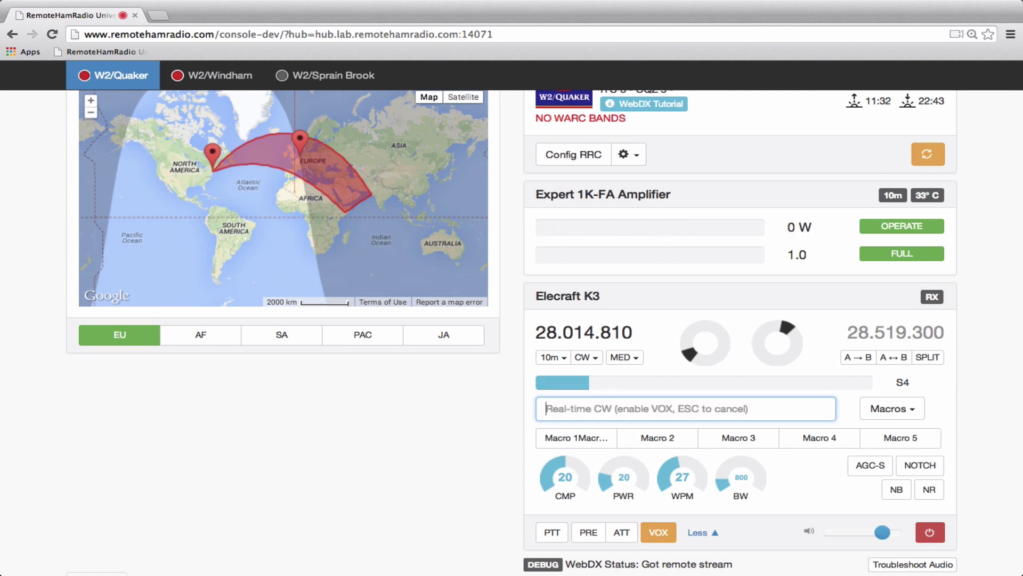
pyautogui.write('i')
pyautogui.moveTo(712, 336); pyautogui.dragTo(689, 359)
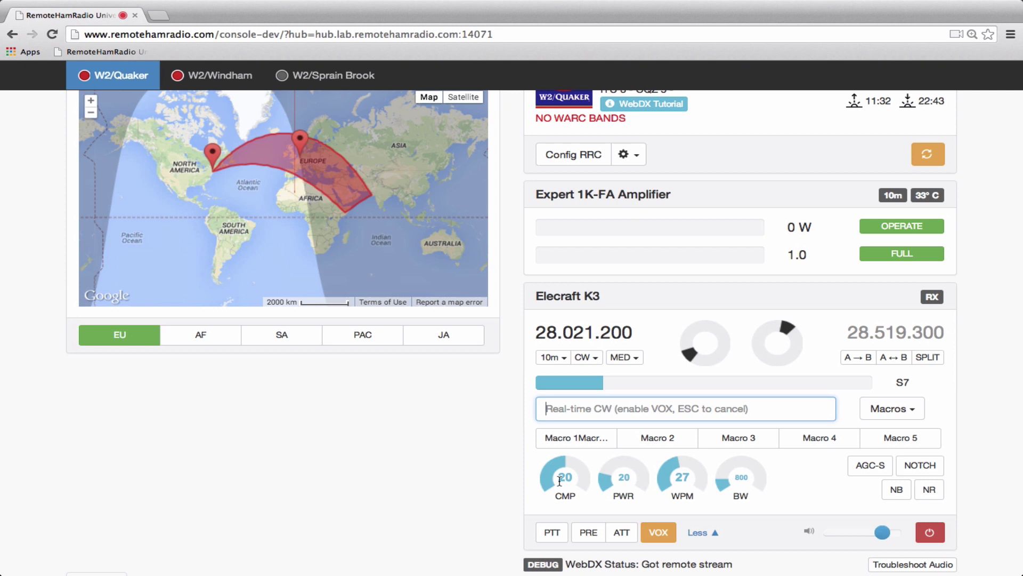
pyautogui.moveTo(690, 358); pyautogui.dragTo(711, 327)
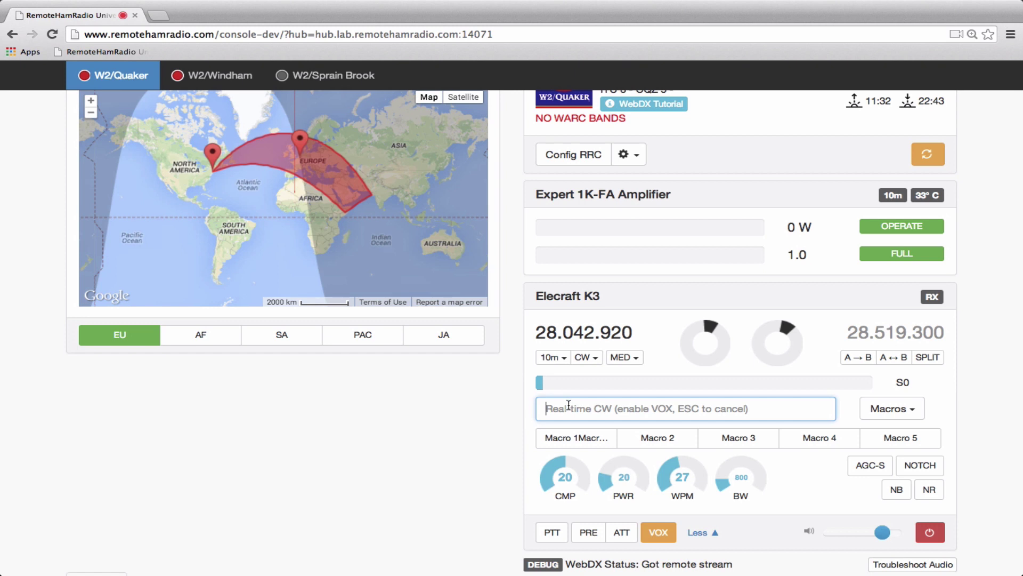
# Send 'qrl' and 'cq dx cq dx de ww2dx ww2dx' in live CW on 28.047.950, then clear it
pyautogui.write('qrl')
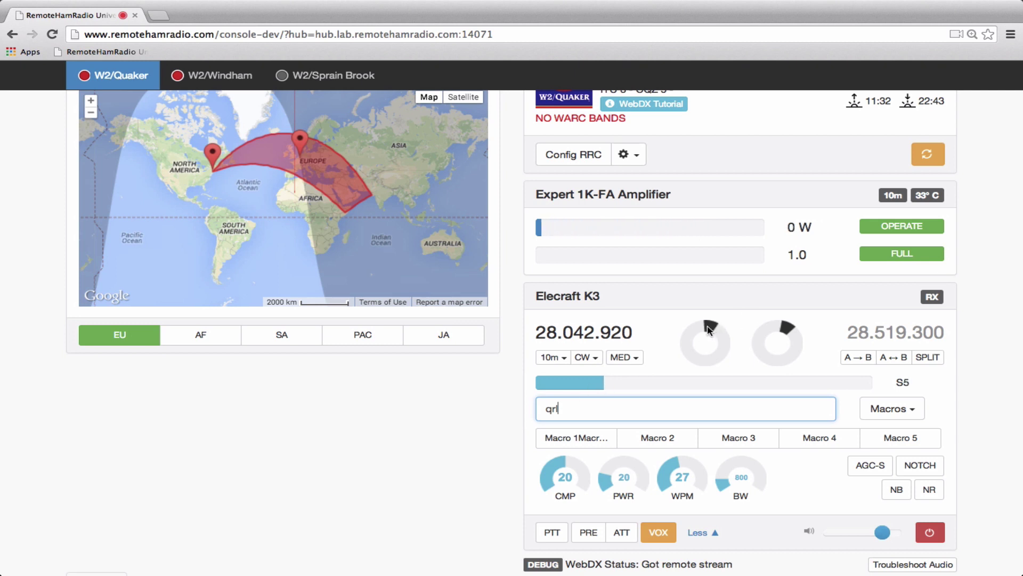
pyautogui.moveTo(709, 328); pyautogui.dragTo(680, 333)
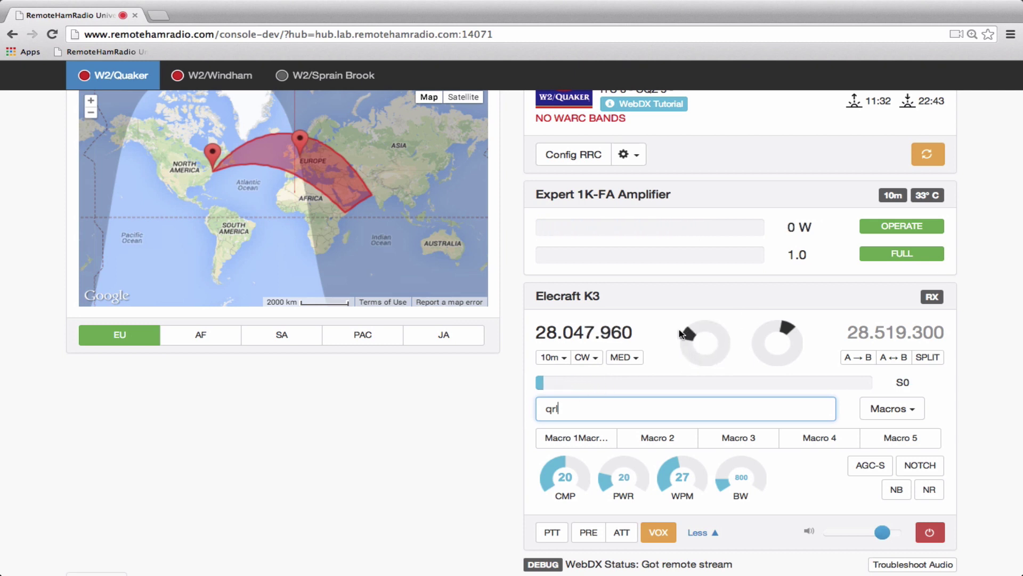
pyautogui.write('qrl')
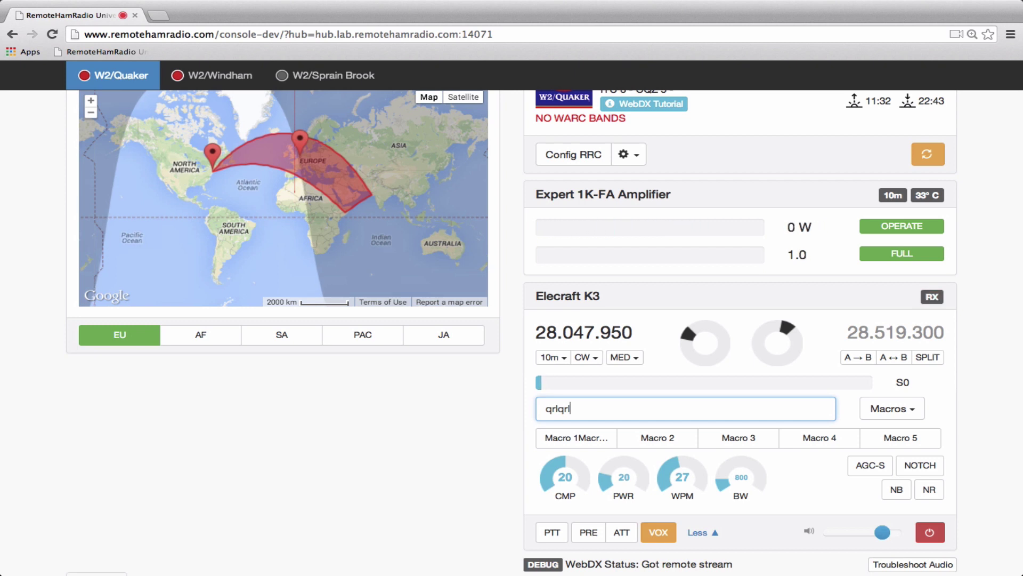
pyautogui.write('qrl')
pyautogui.write('cq dx cq dx d')
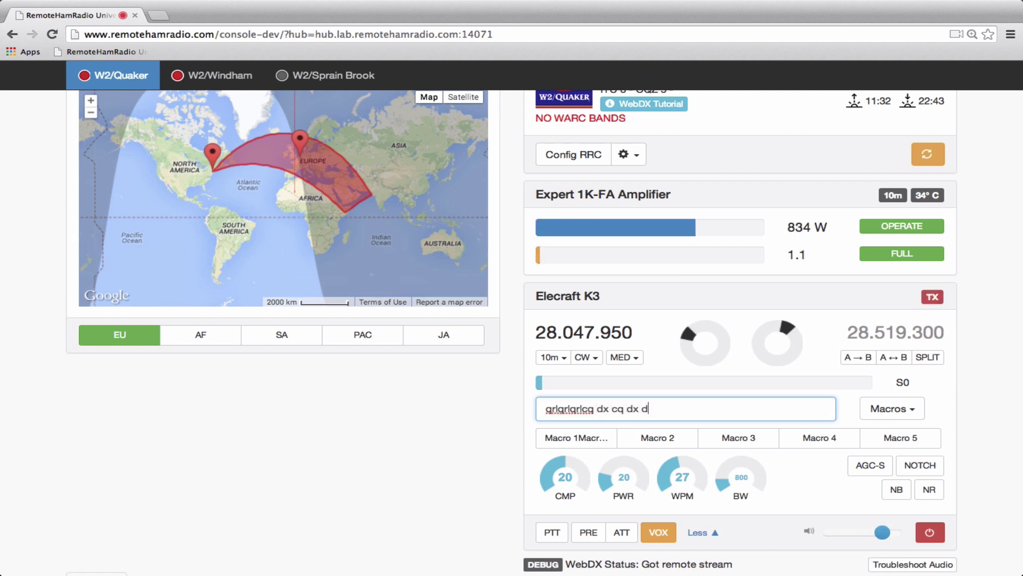
pyautogui.write('e ww2dx ww2d')
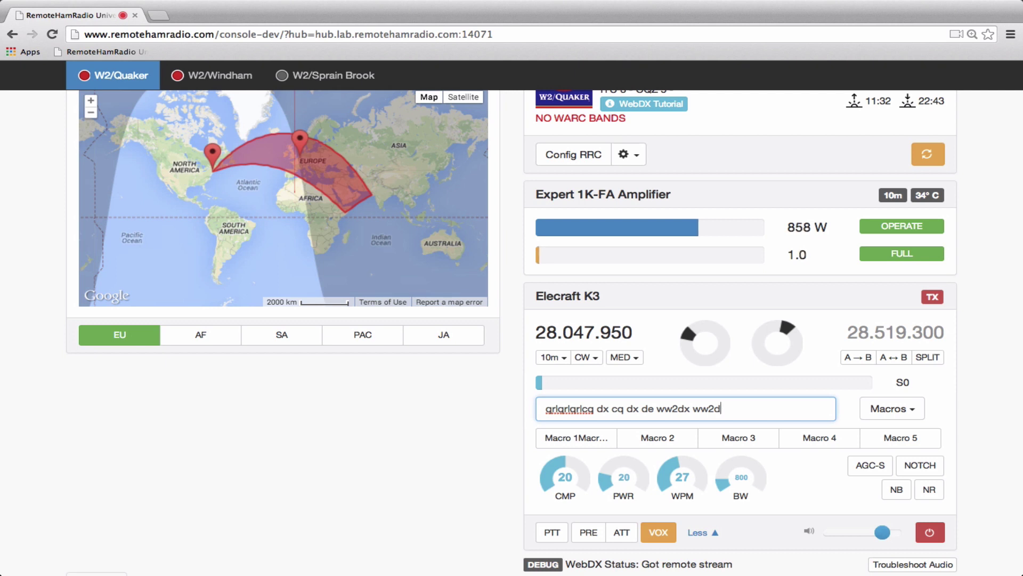
pyautogui.write('x')
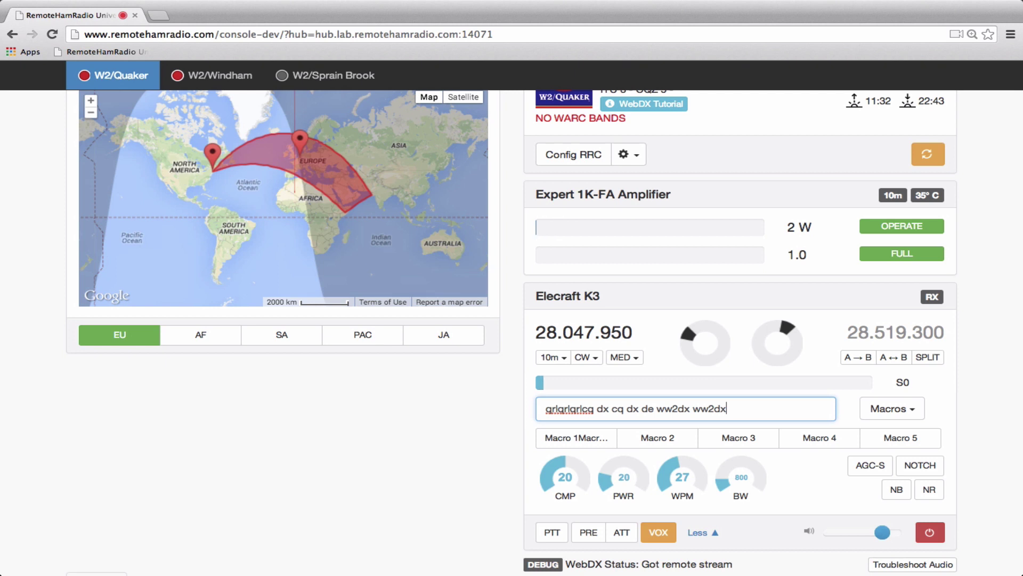
pyautogui.press('Escape')
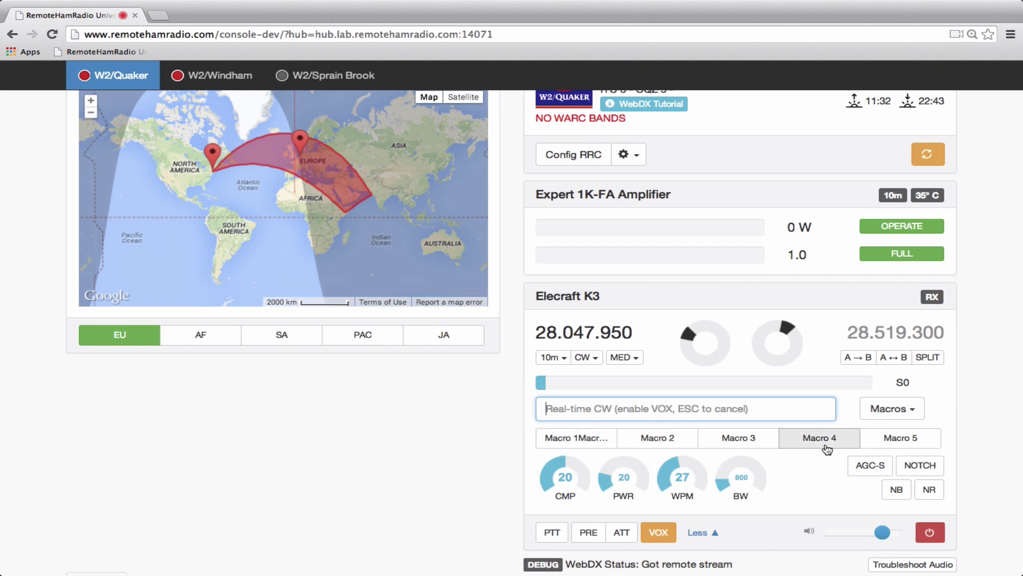
# Save the four CW macro lines, including 'CQ DX DE WW2DX WW2DX' and 'QRL?', and transmit WW2DX
pyautogui.click(909, 410)
pyautogui.click(891, 449)
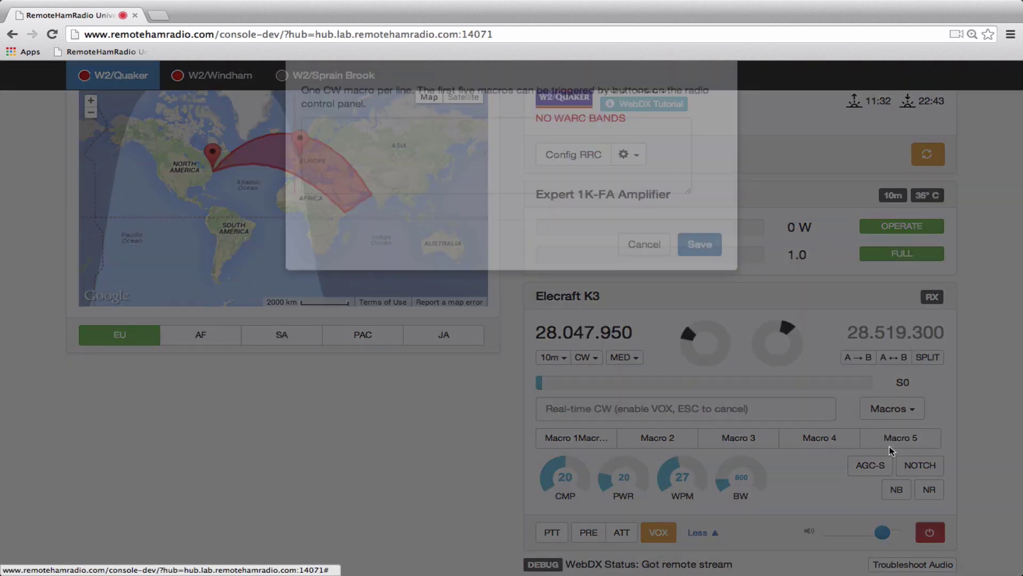
pyautogui.click(313, 187)
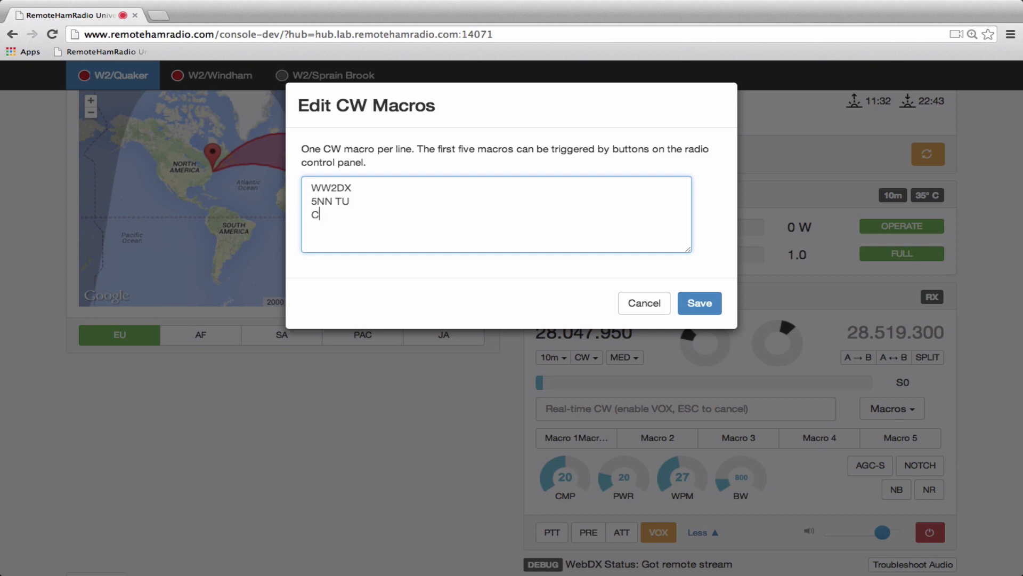
pyautogui.write('DE WW2DX WW2DX')
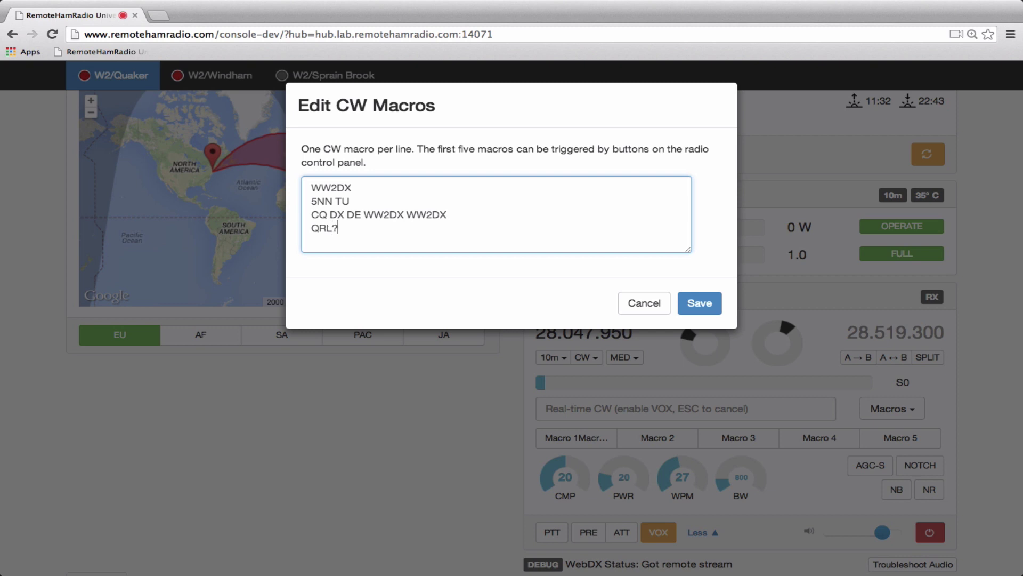
pyautogui.click(693, 297)
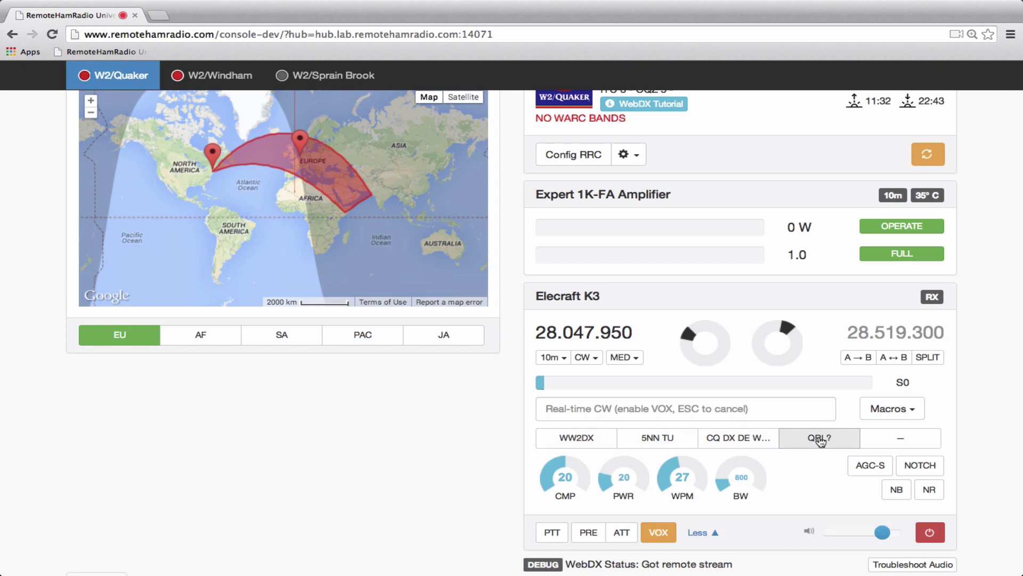
pyautogui.click(578, 439)
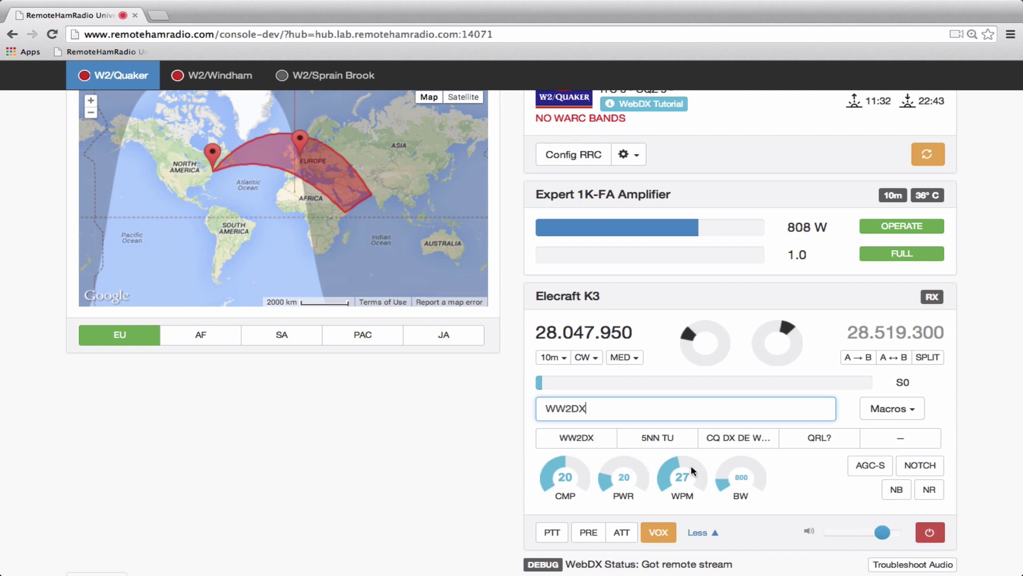
# Set the CW speed to 35 WPM, then send the WW2DX and 5NN TU macros
pyautogui.click(577, 441)
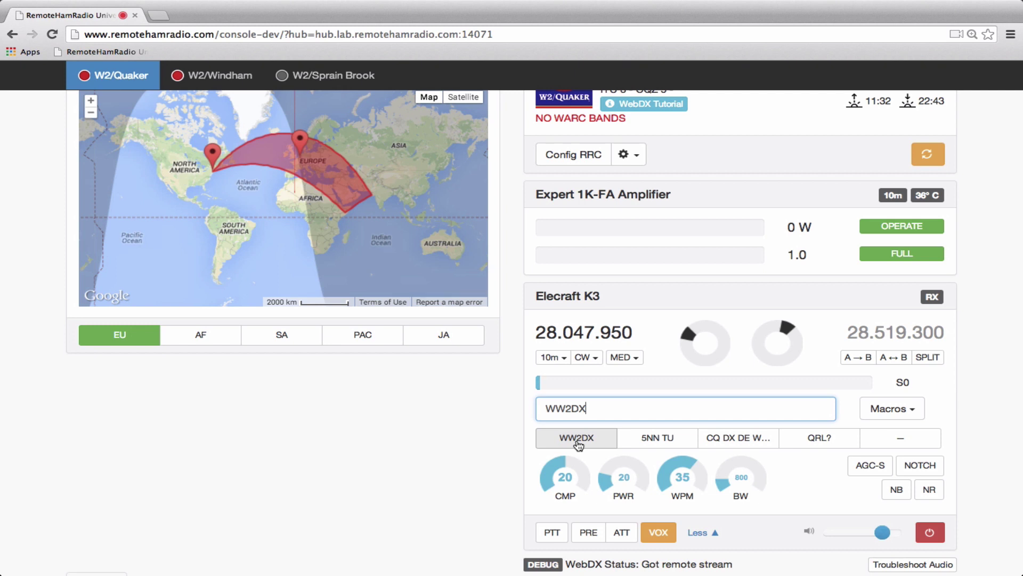
pyautogui.click(578, 442)
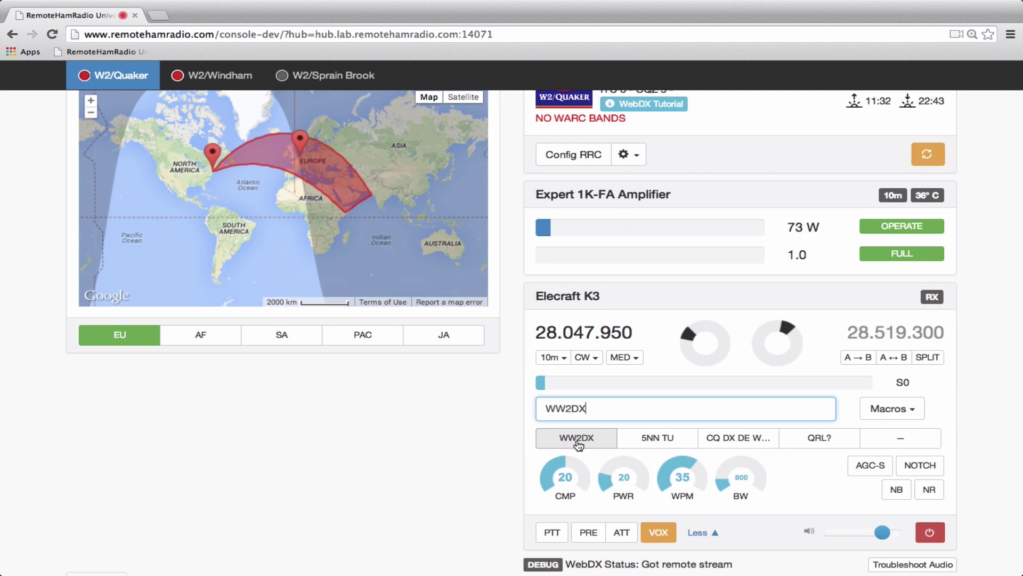
pyautogui.click(649, 446)
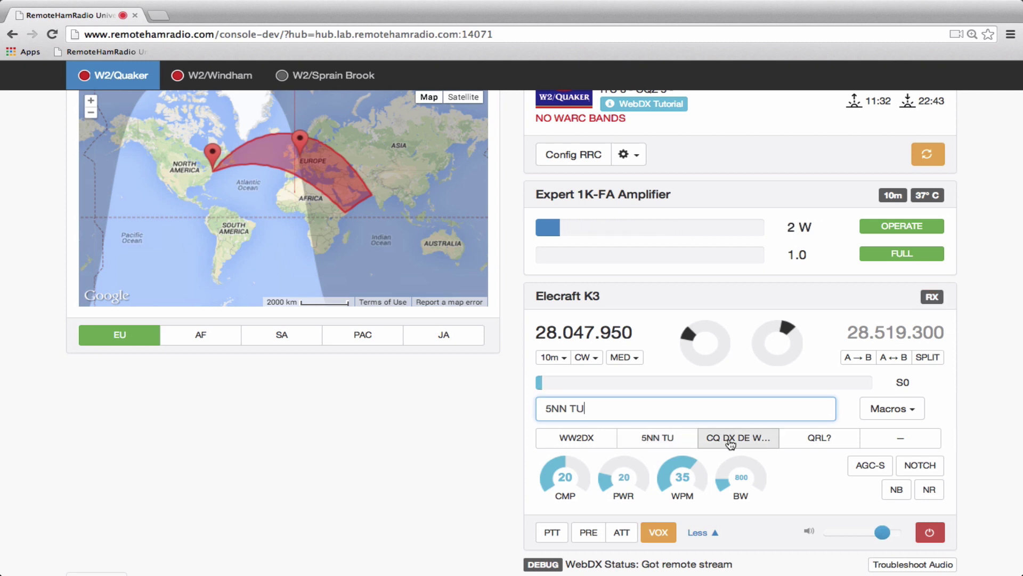
# Set bandwidth to 2800, hide the extra knob row, lower the volume slightly and toggle PRE
pyautogui.scroll(-3, 984, 427)
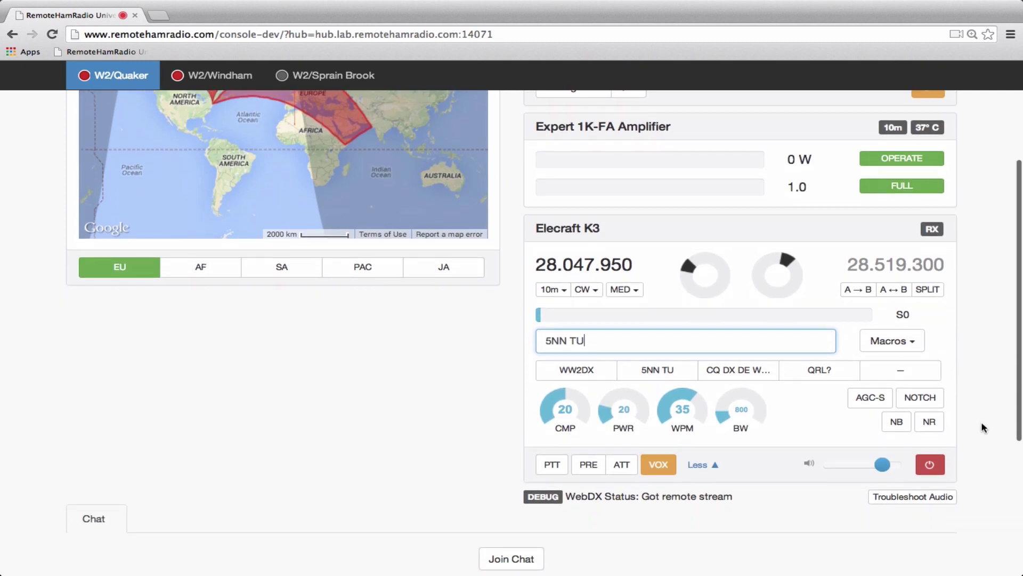
pyautogui.scroll(-3, 984, 427)
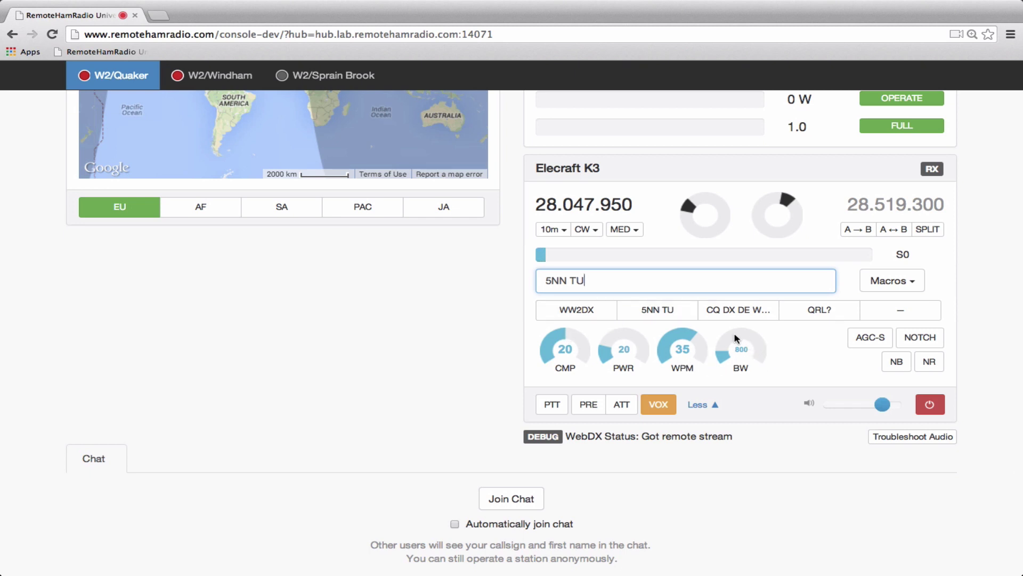
pyautogui.click(762, 355)
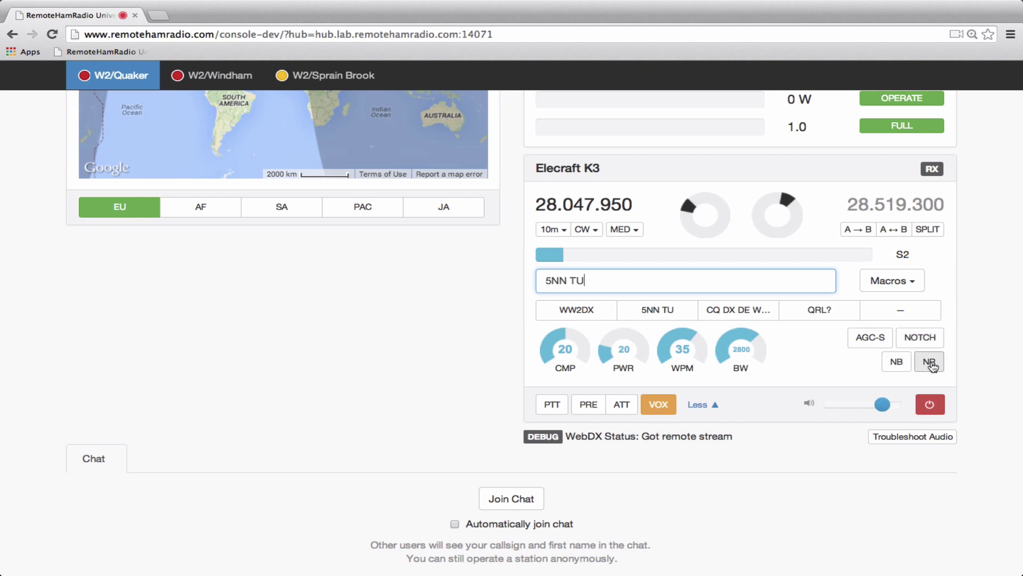
pyautogui.click(705, 404)
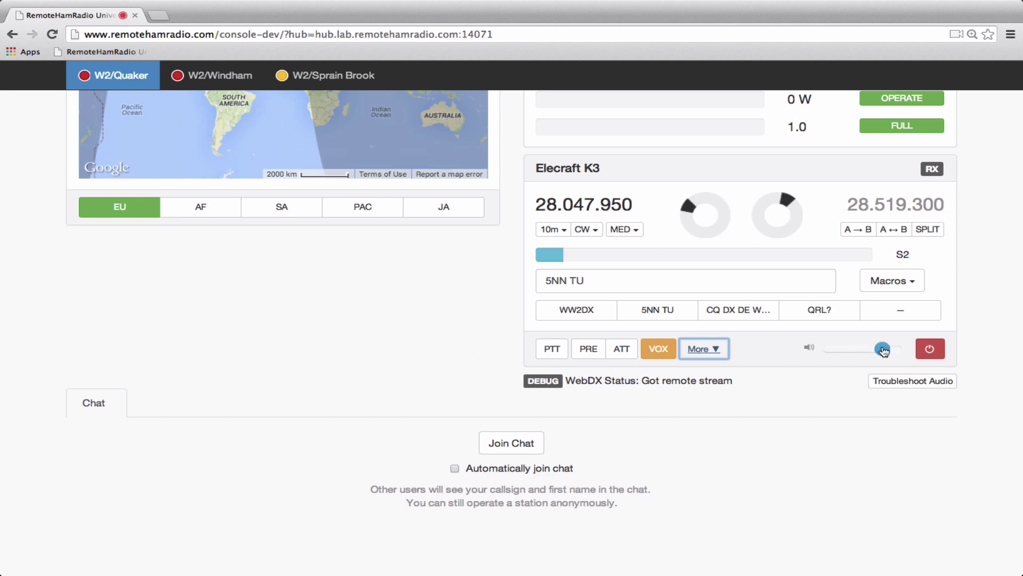
pyautogui.moveTo(883, 350); pyautogui.dragTo(864, 351)
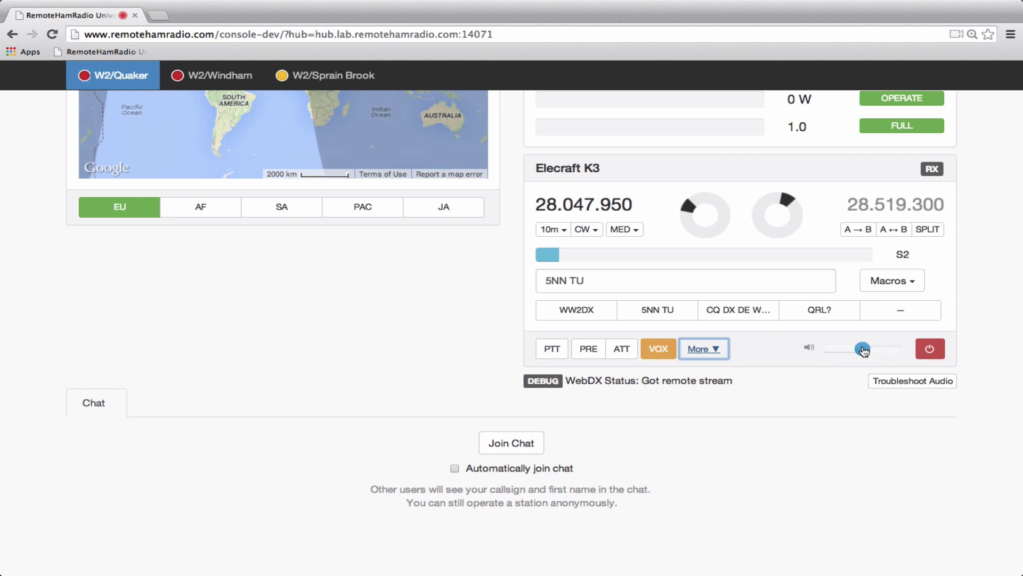
pyautogui.click(586, 352)
pyautogui.scroll(4, 983, 324)
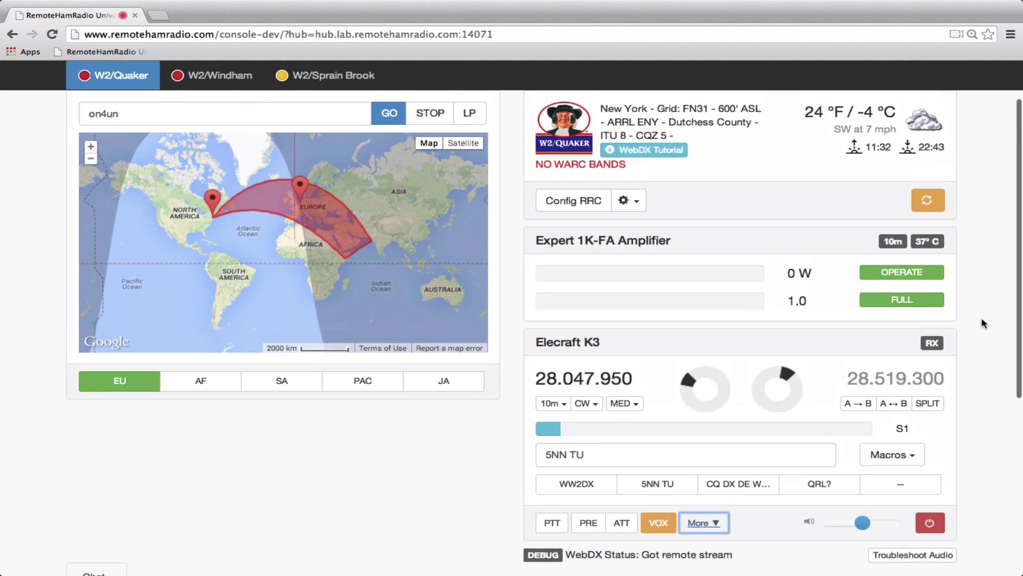
# Tune VFO A to 3.800 MHz on 80m and turn the receiver volume down
pyautogui.scroll(-1, 984, 323)
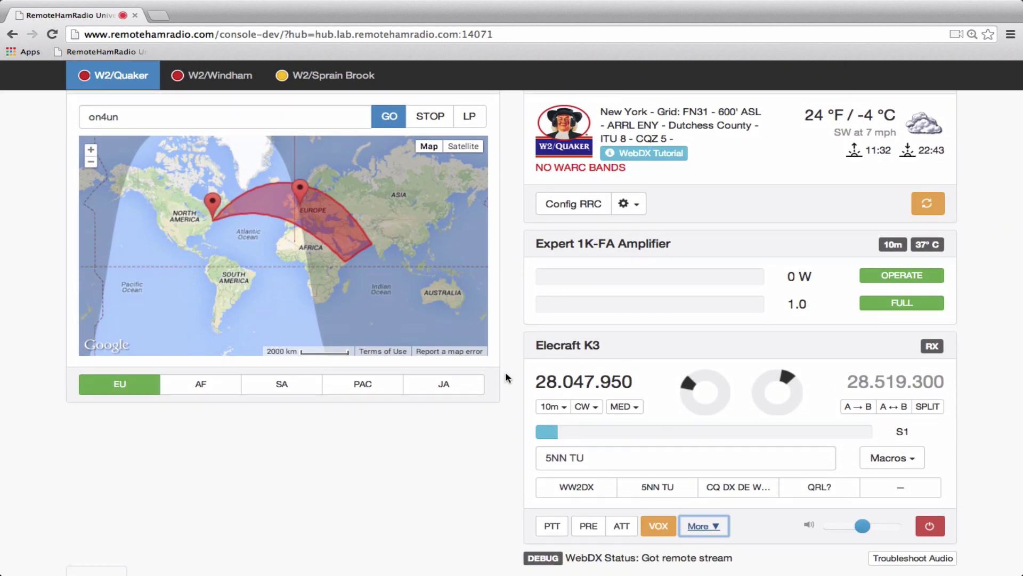
pyautogui.click(559, 386)
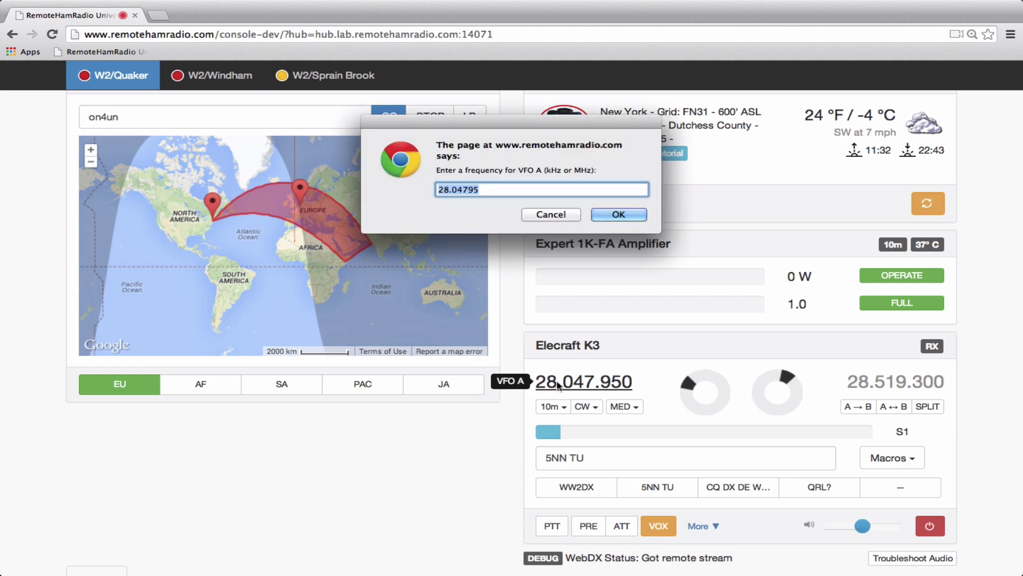
pyautogui.write('14')
pyautogui.press('Return')
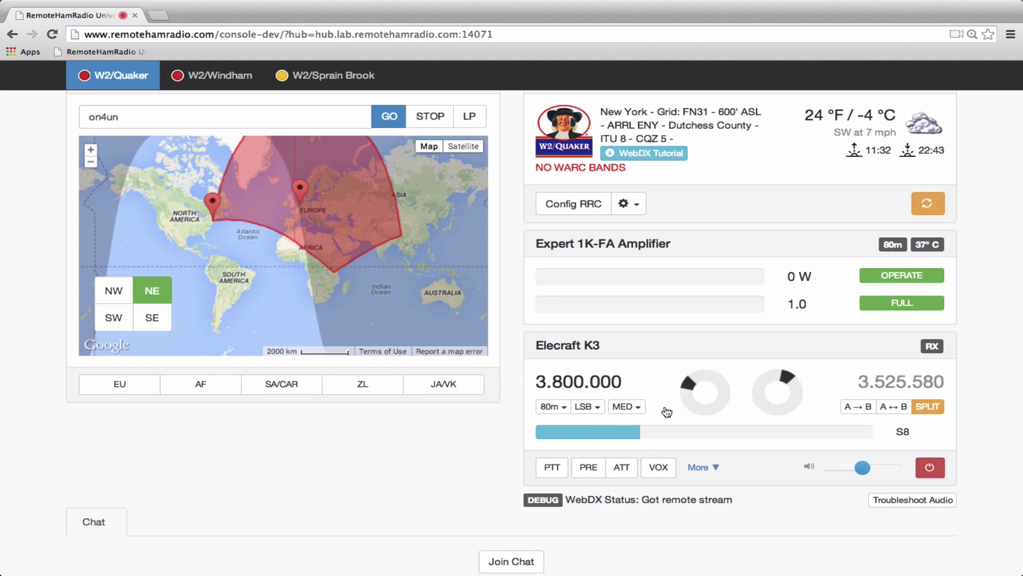
pyautogui.moveTo(863, 469); pyautogui.dragTo(839, 468)
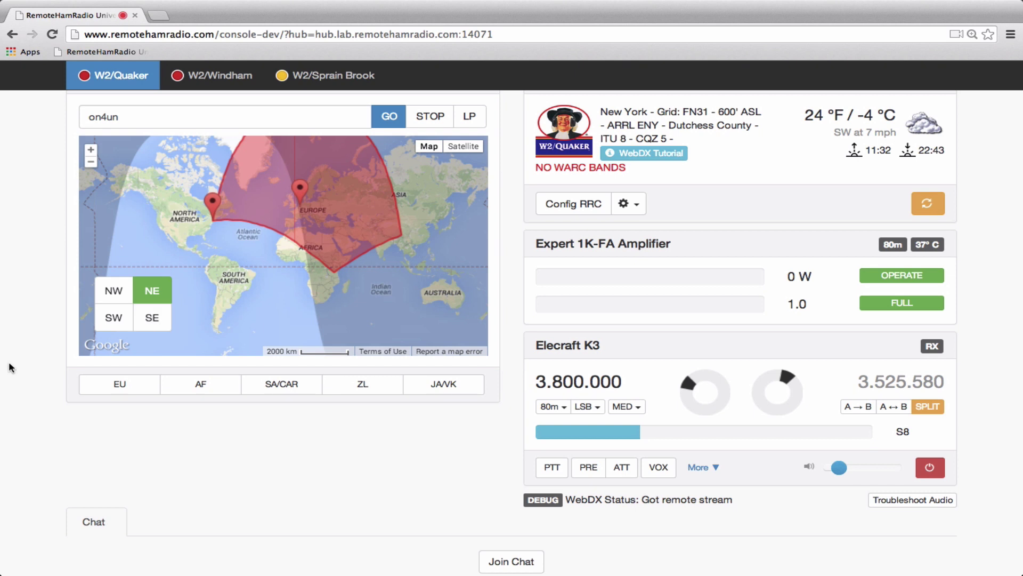
# Cycle the four-square through SE, SW, NW and the SA/CAR, ZL, JA/VK, EU targets, ending NE
pyautogui.scroll(2, 8, 368)
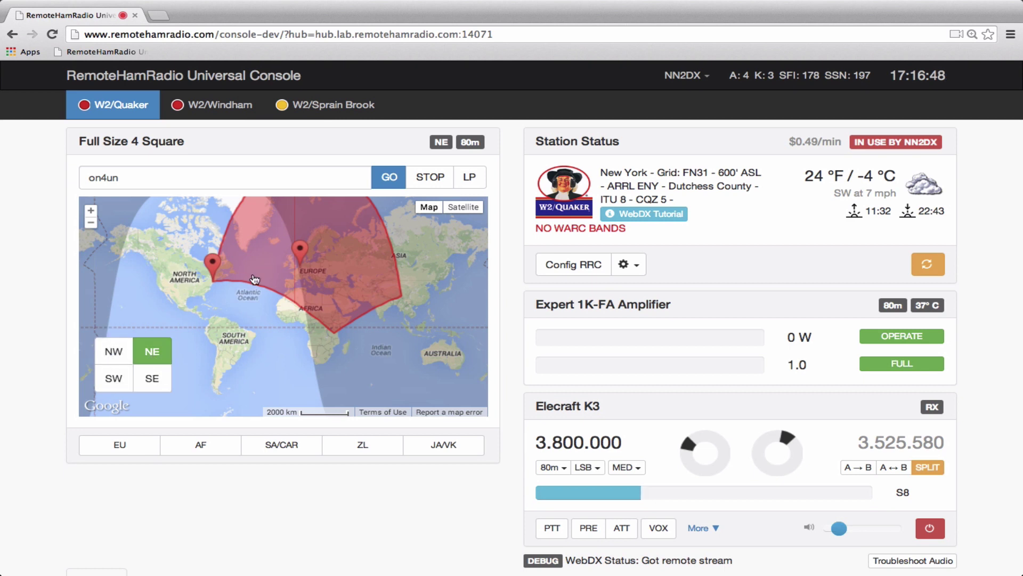
pyautogui.click(154, 380)
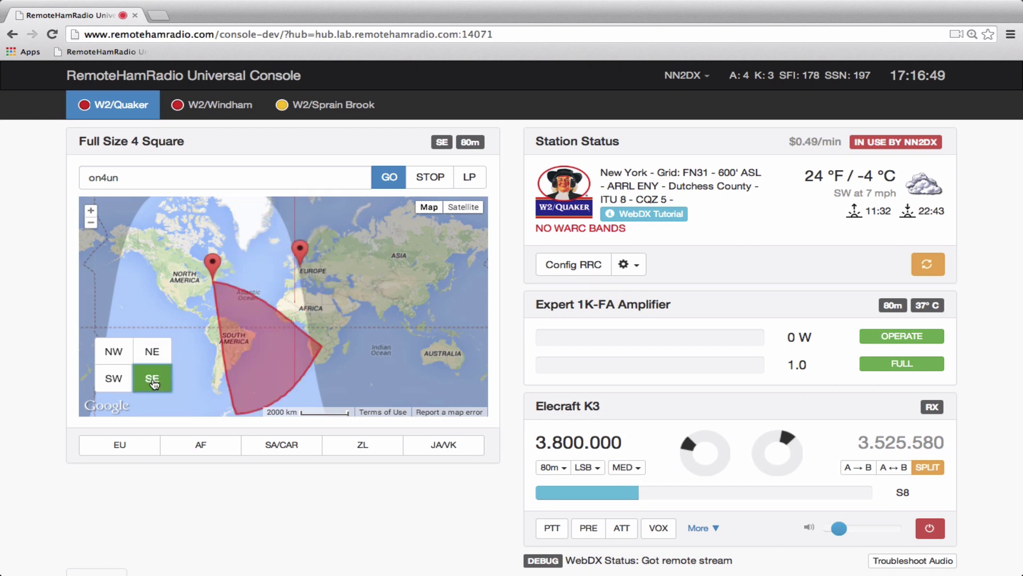
pyautogui.click(125, 383)
pyautogui.click(115, 354)
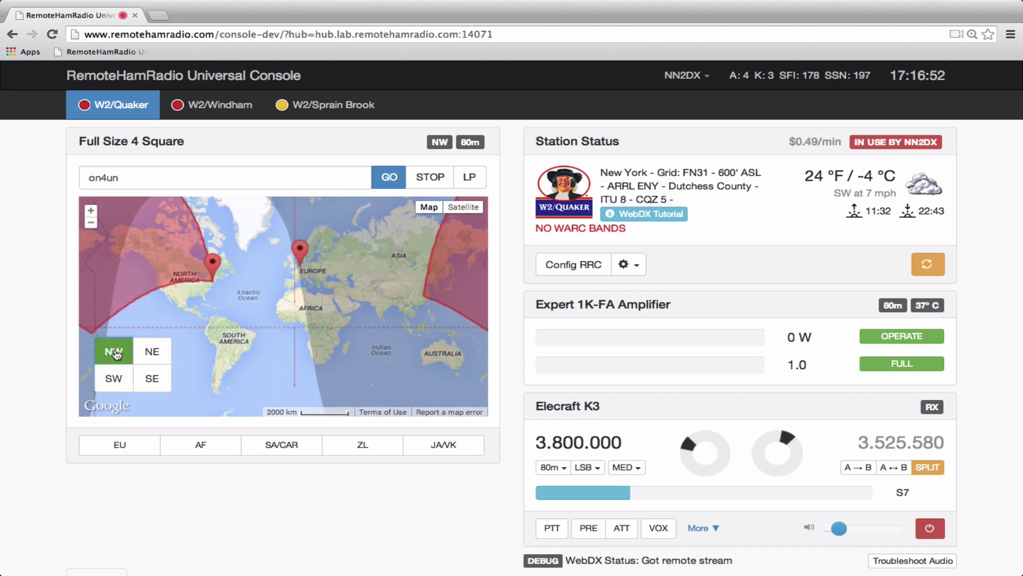
pyautogui.click(151, 355)
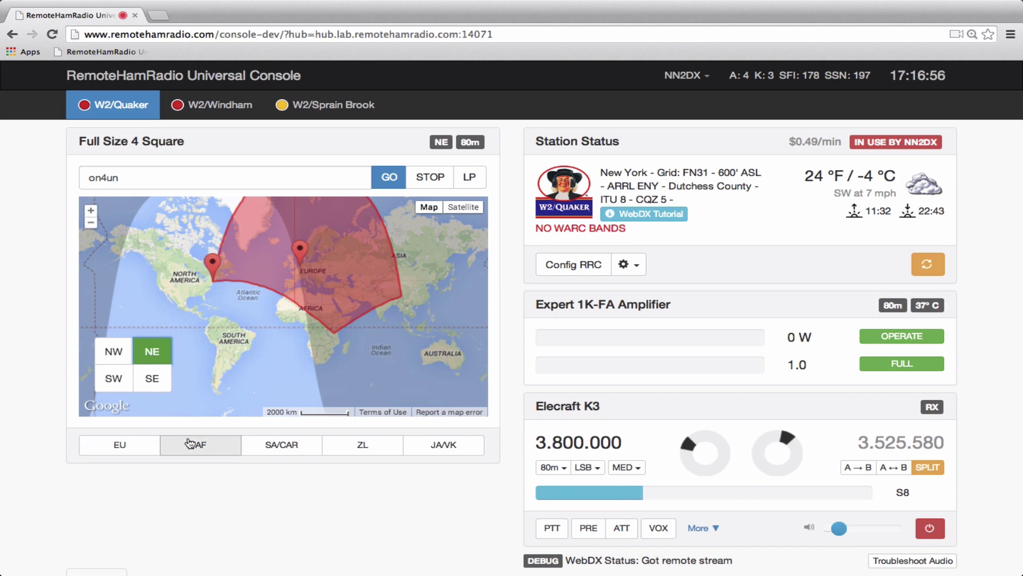
pyautogui.click(270, 447)
pyautogui.click(362, 451)
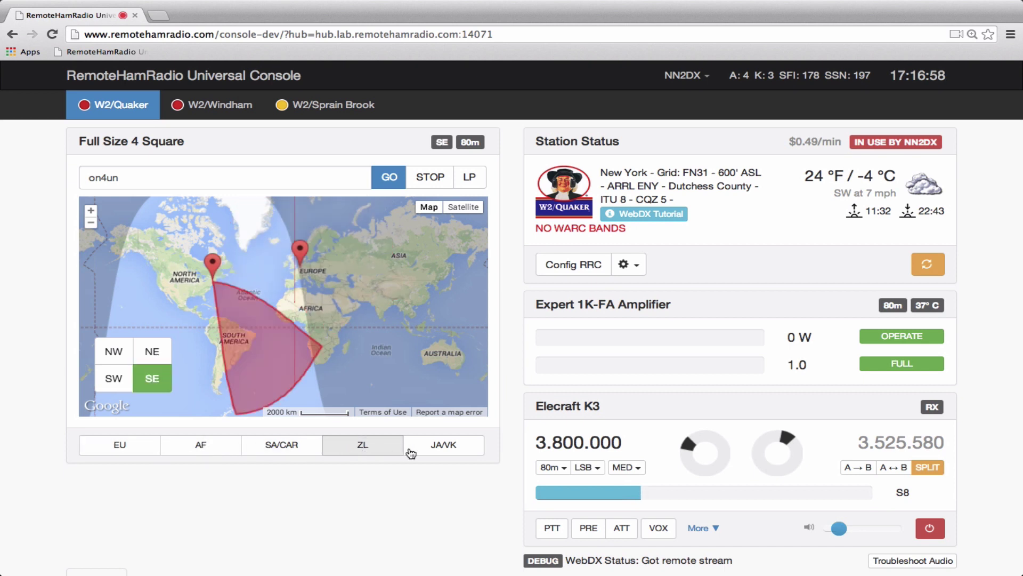
pyautogui.click(413, 451)
pyautogui.click(95, 450)
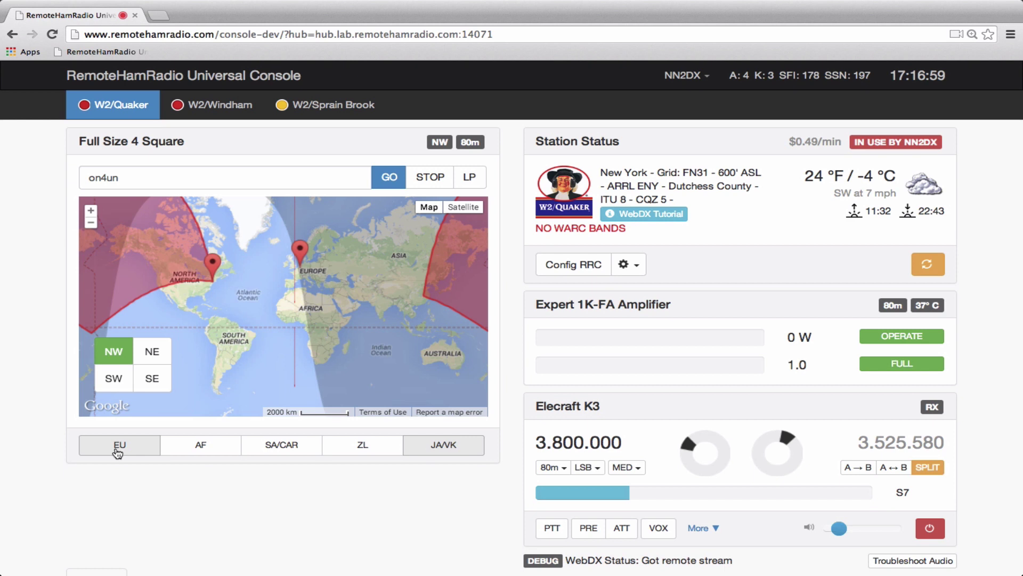
pyautogui.click(153, 353)
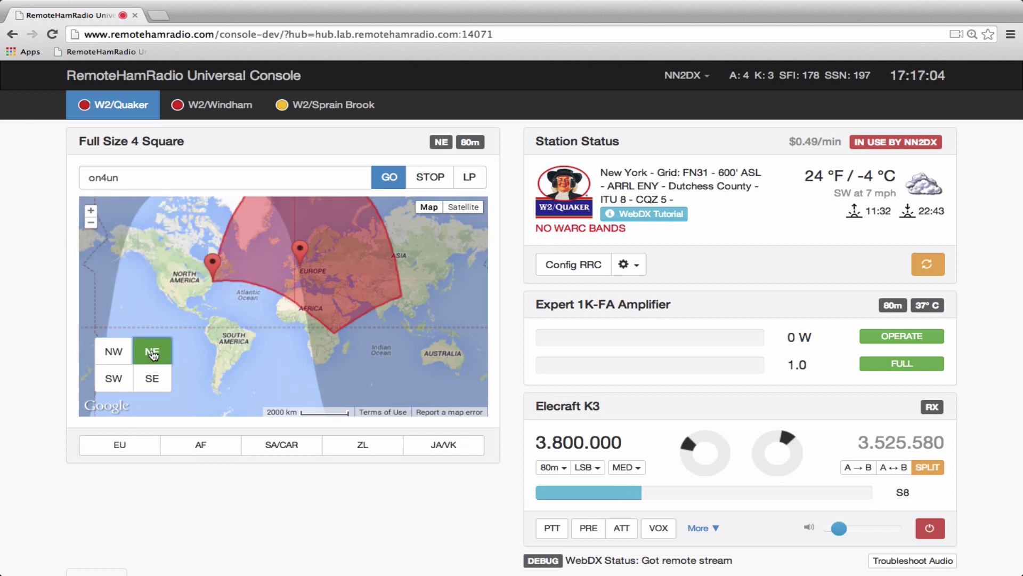
# Set VFO A to 7.135 MHz on 40m
pyautogui.click(564, 442)
pyautogui.write('7.13')
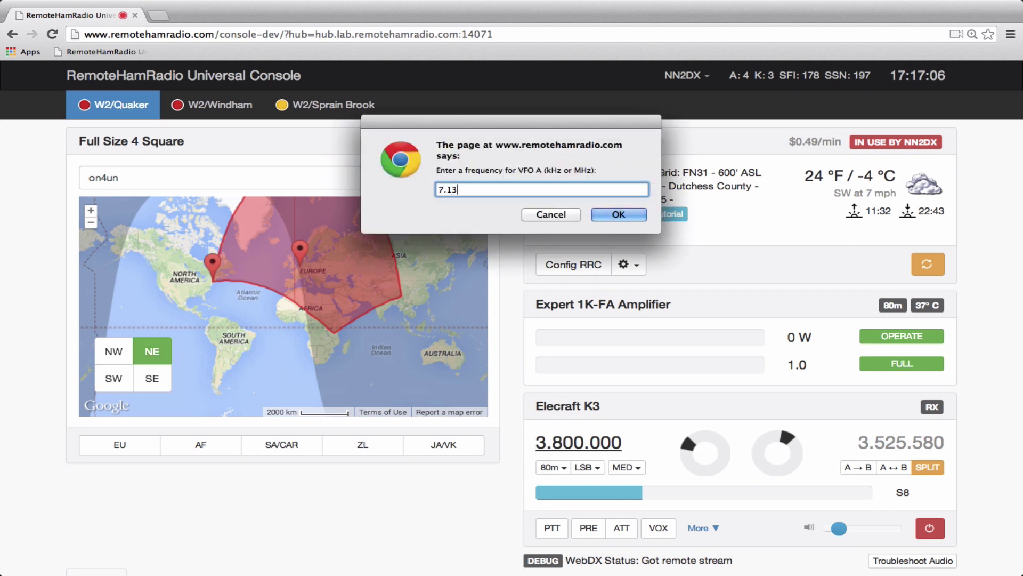
pyautogui.press('Return')
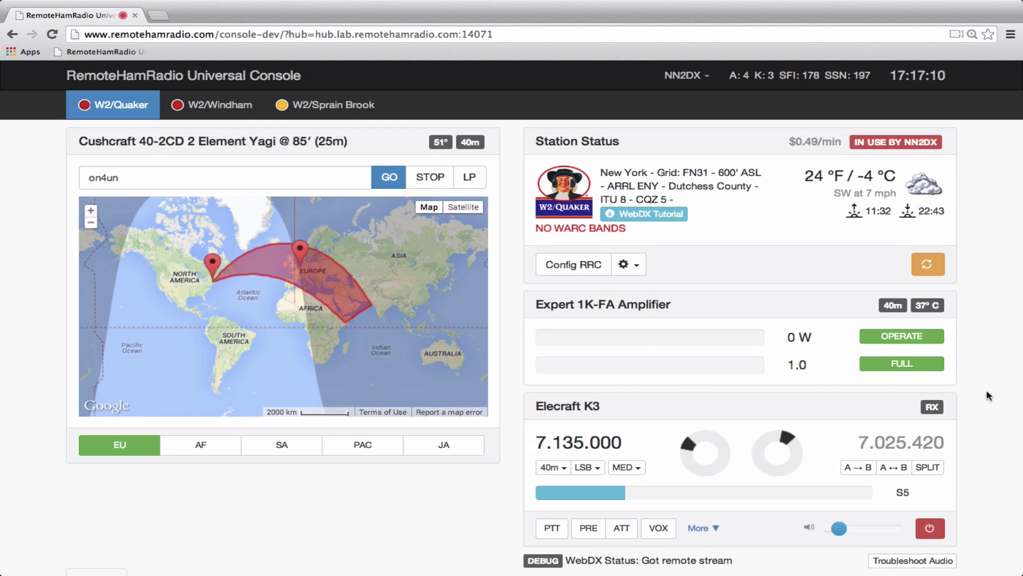
pyautogui.scroll(-1, 989, 395)
pyautogui.scroll(1, 525, 557)
# Transmit briefly twice with the spacebar PTT, finishing back in receive
pyautogui.press('space')
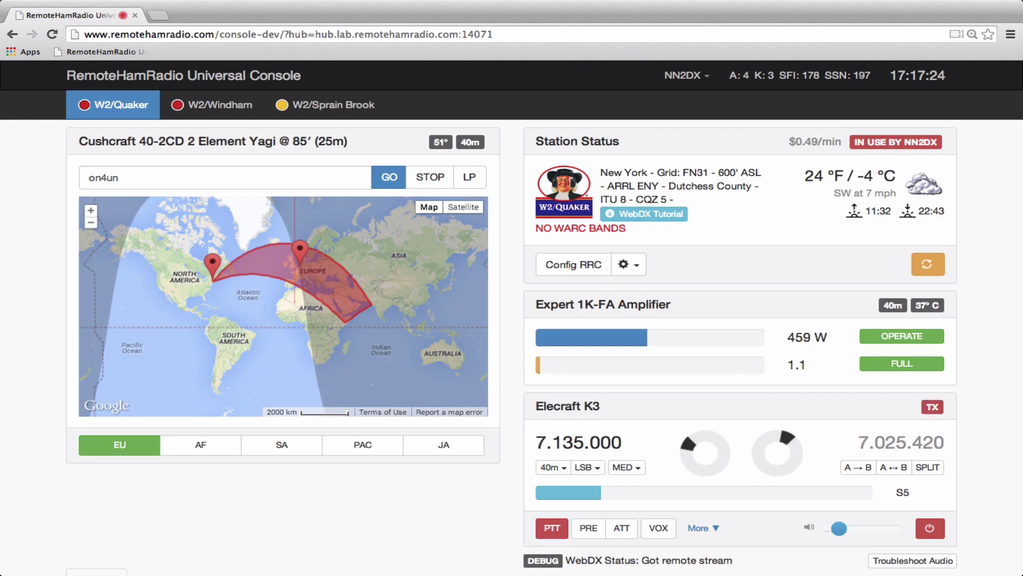
pyautogui.press('space')
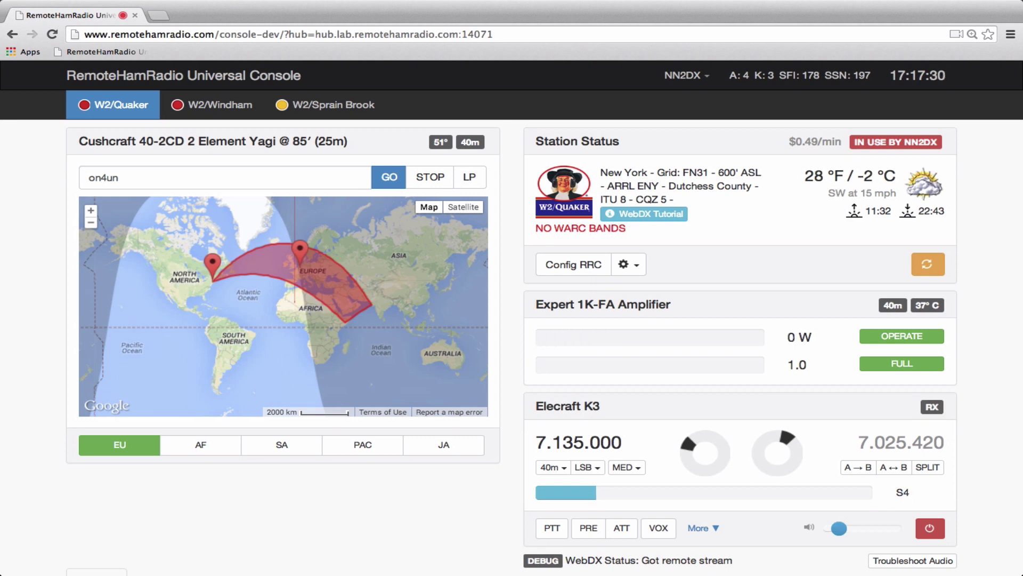
pyautogui.press('space')
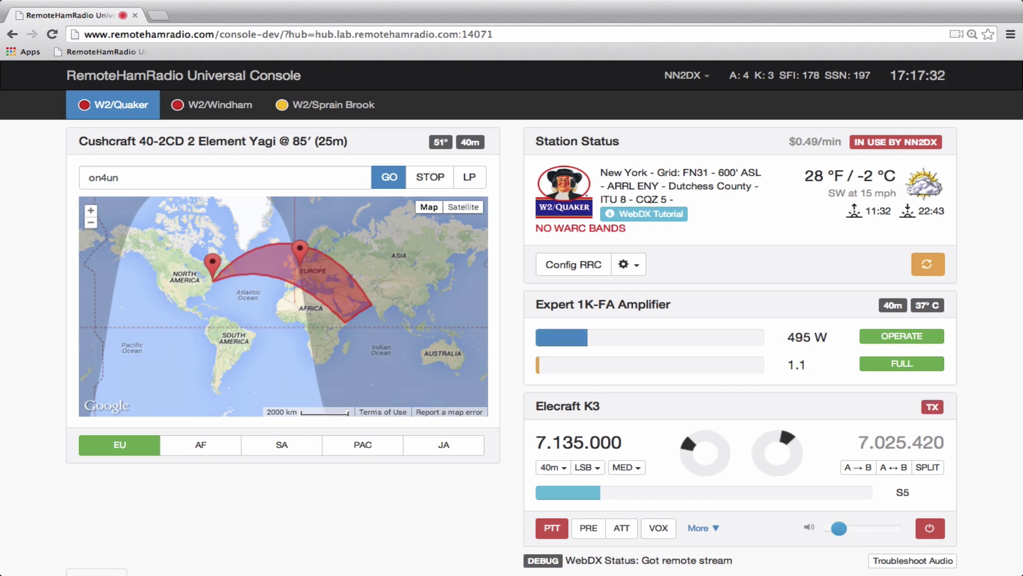
pyautogui.press('space')
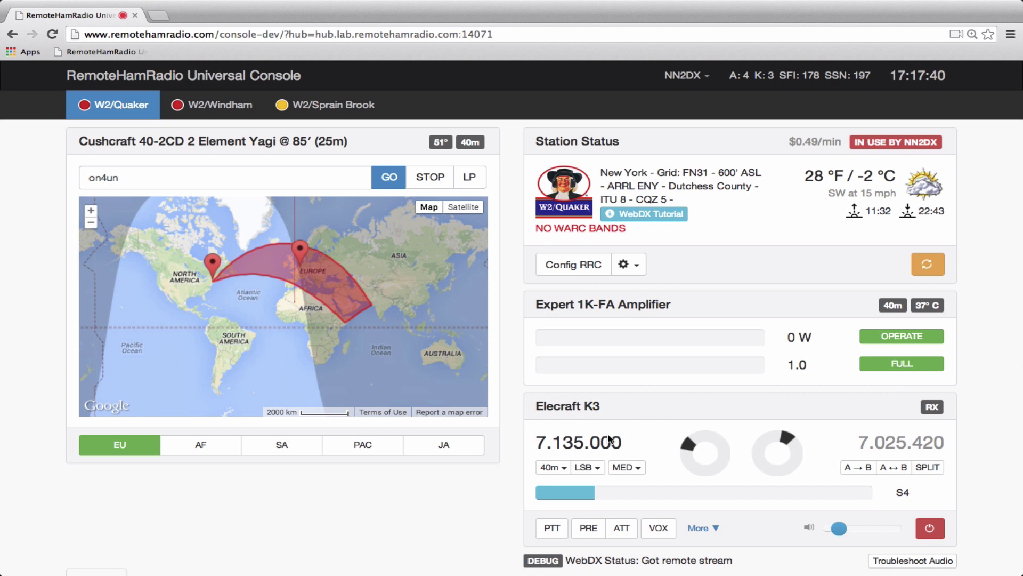
# Set VFO A to 21.300 MHz on 15m
pyautogui.click(576, 445)
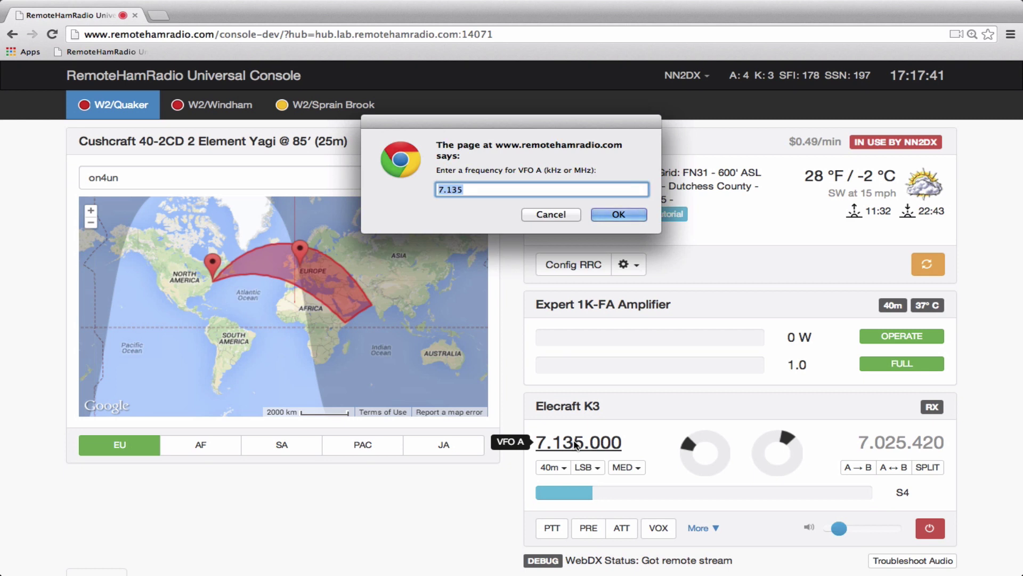
pyautogui.write('21.300')
pyautogui.press('Return')
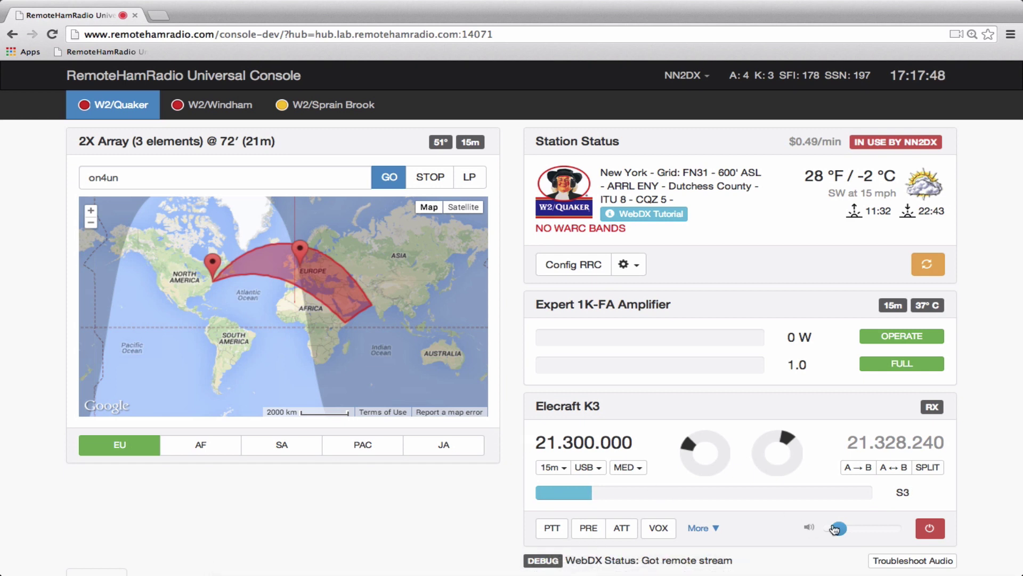
# Raise the receiver volume and tune VFO A down to 21.261.950
pyautogui.moveTo(836, 529); pyautogui.dragTo(883, 527)
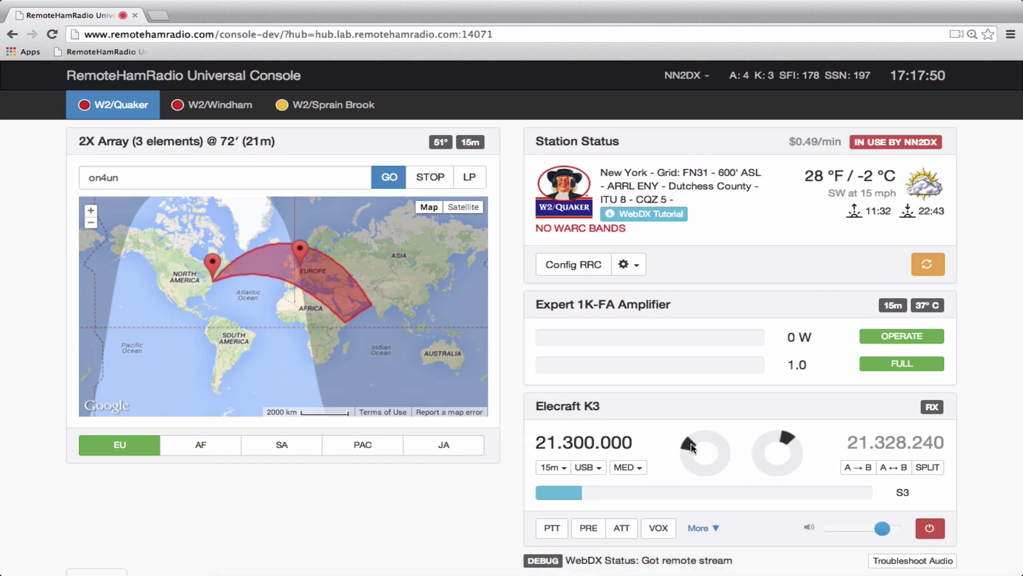
pyautogui.moveTo(692, 447)
pyautogui.mouseDown()
pyautogui.moveTo(696, 435)
pyautogui.moveTo(690, 458)
pyautogui.moveTo(709, 475)
pyautogui.moveTo(691, 469)
pyautogui.moveTo(736, 439)
pyautogui.moveTo(707, 474)
pyautogui.mouseUp()
pyautogui.moveTo(891, 530); pyautogui.dragTo(906, 530)
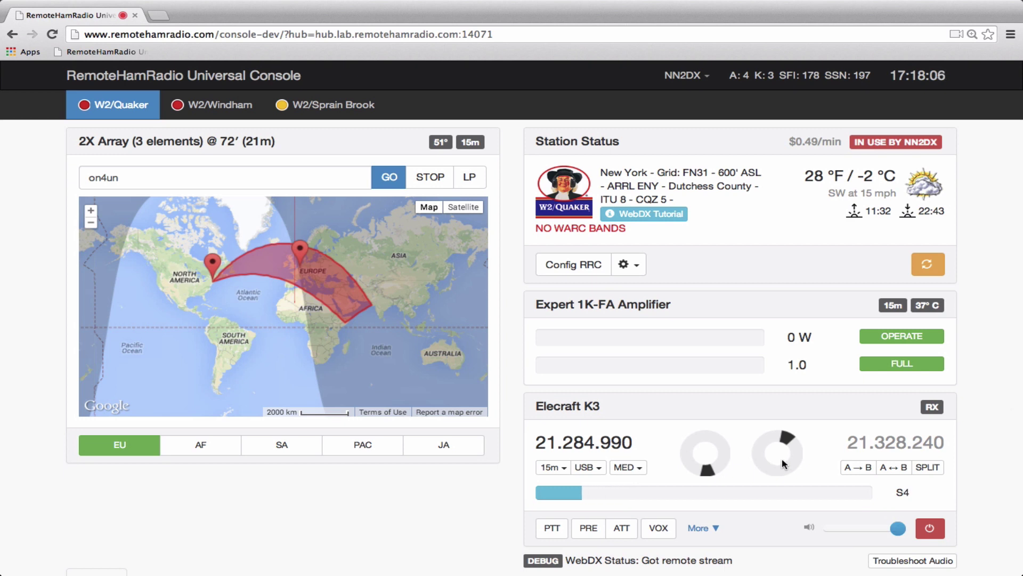
pyautogui.moveTo(712, 473); pyautogui.dragTo(695, 442)
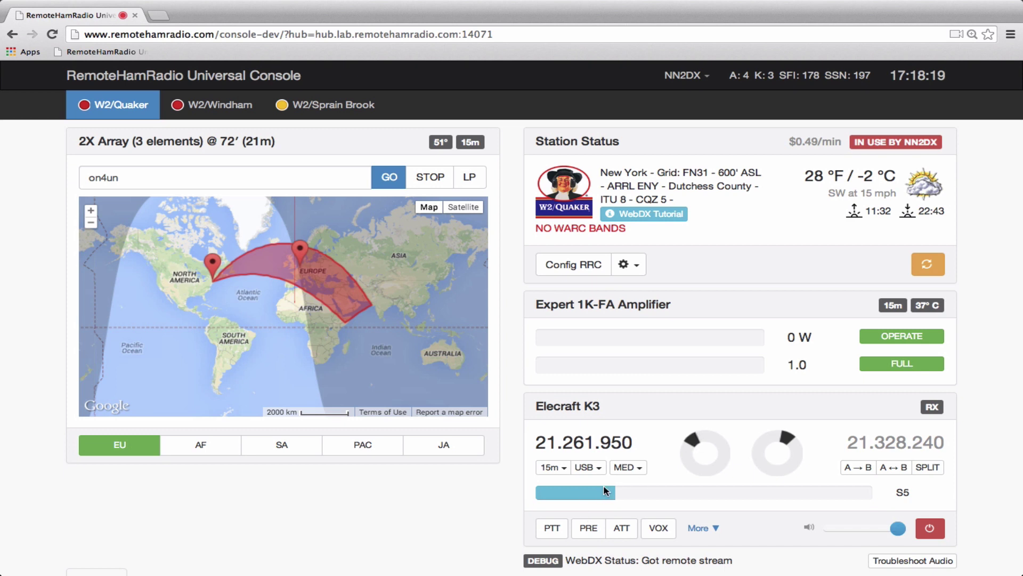
# Key and unkey the transmitter three times on 21.261.940, ending in receive
pyautogui.click(552, 529)
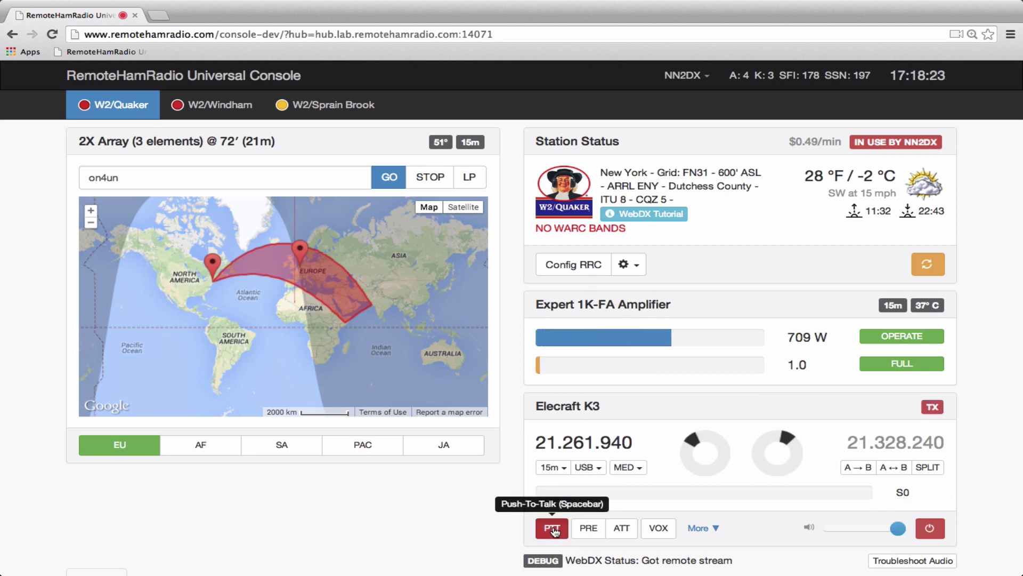
pyautogui.click(554, 529)
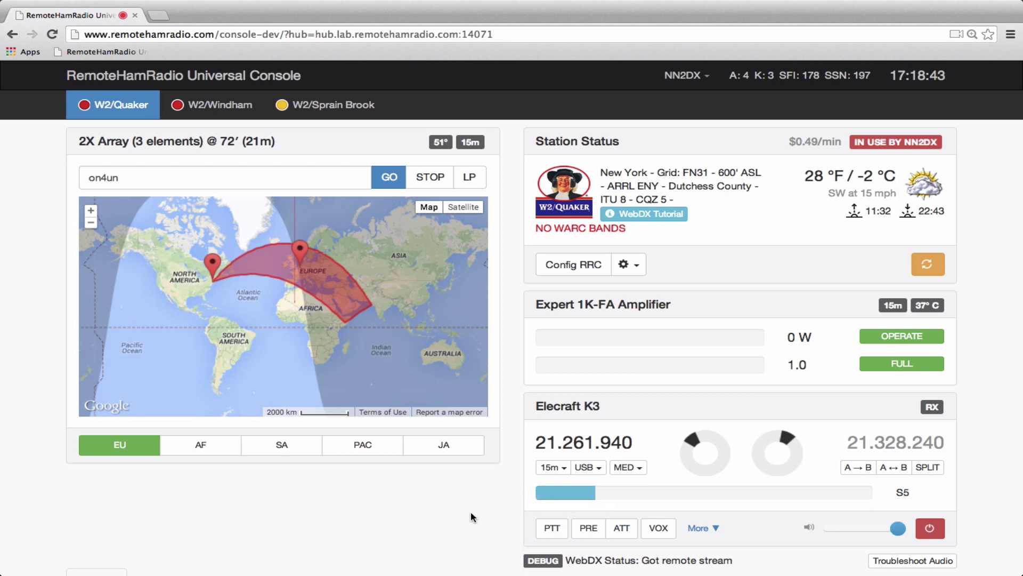
pyautogui.press('space')
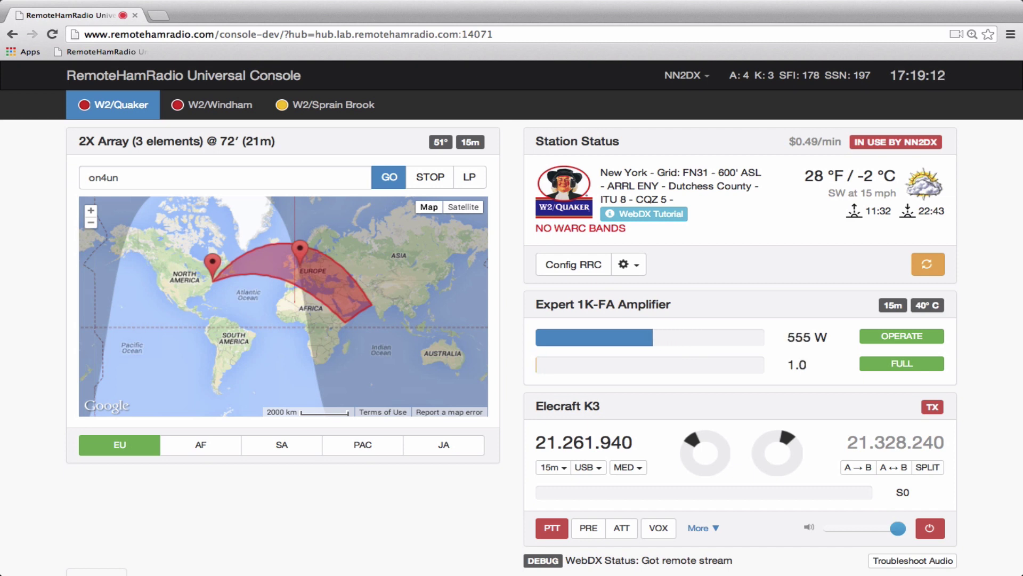
pyautogui.press('space')
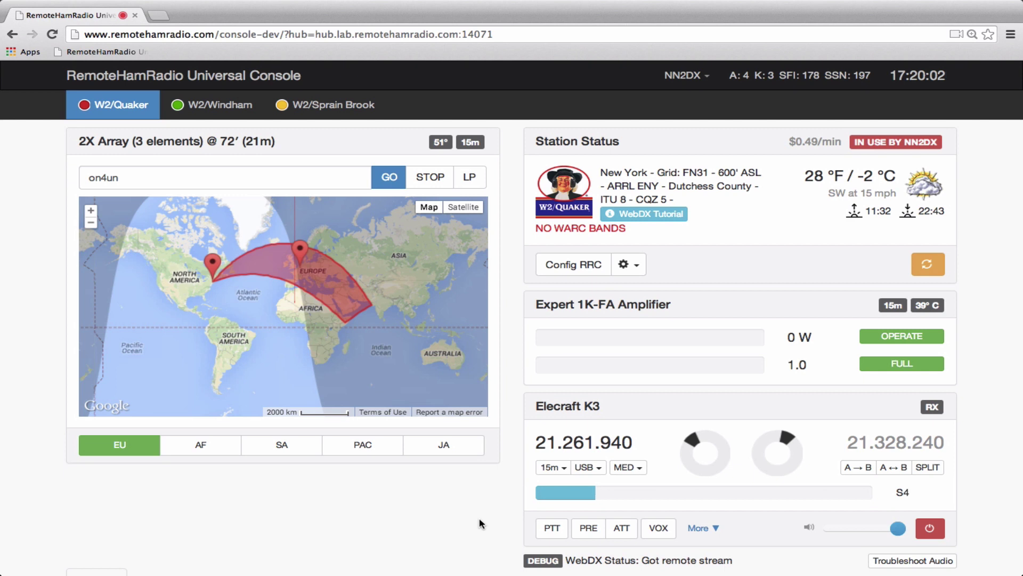
pyautogui.press('space')
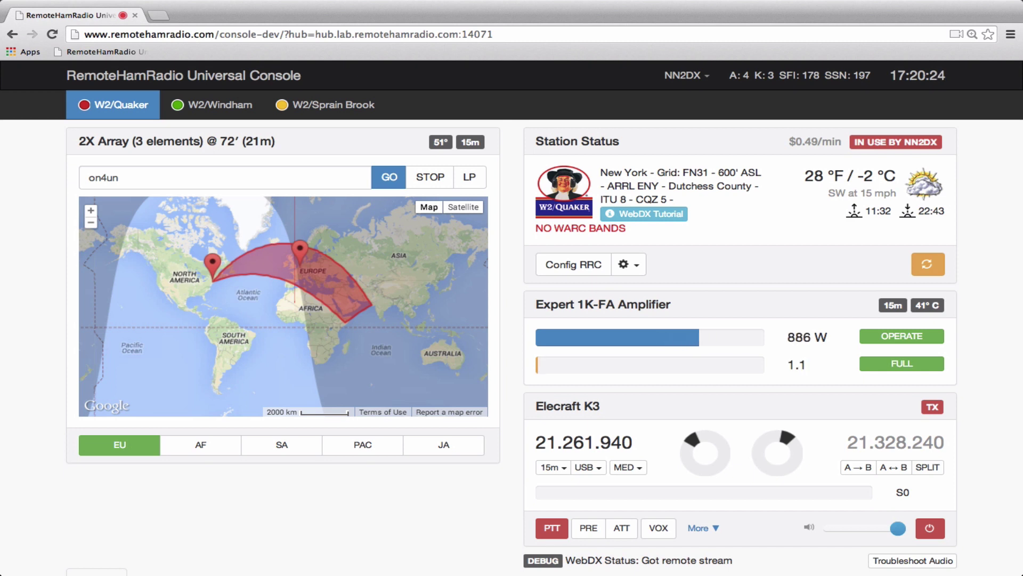
pyautogui.press('space')
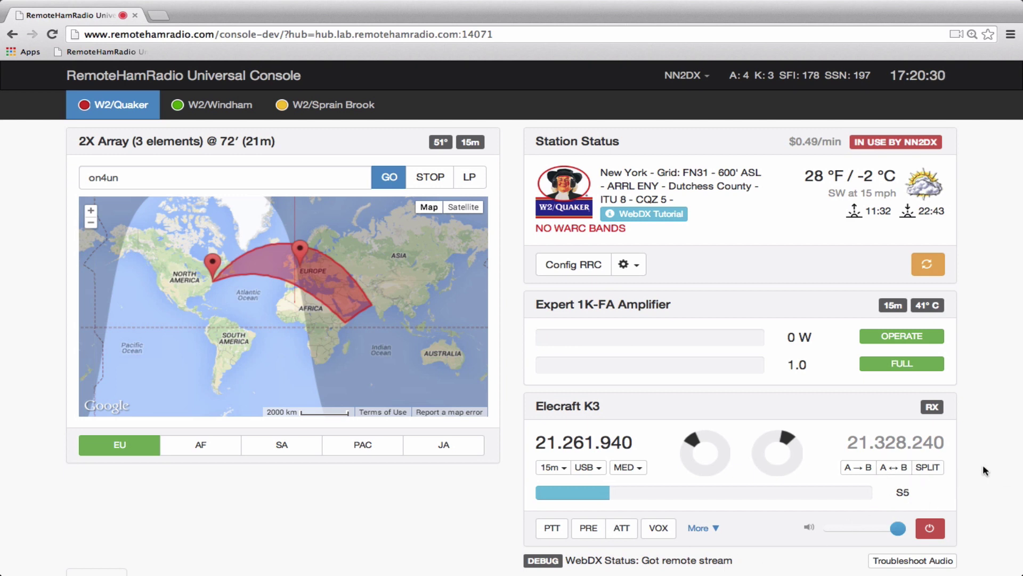
pyautogui.scroll(-1, 989, 471)
pyautogui.click(702, 486)
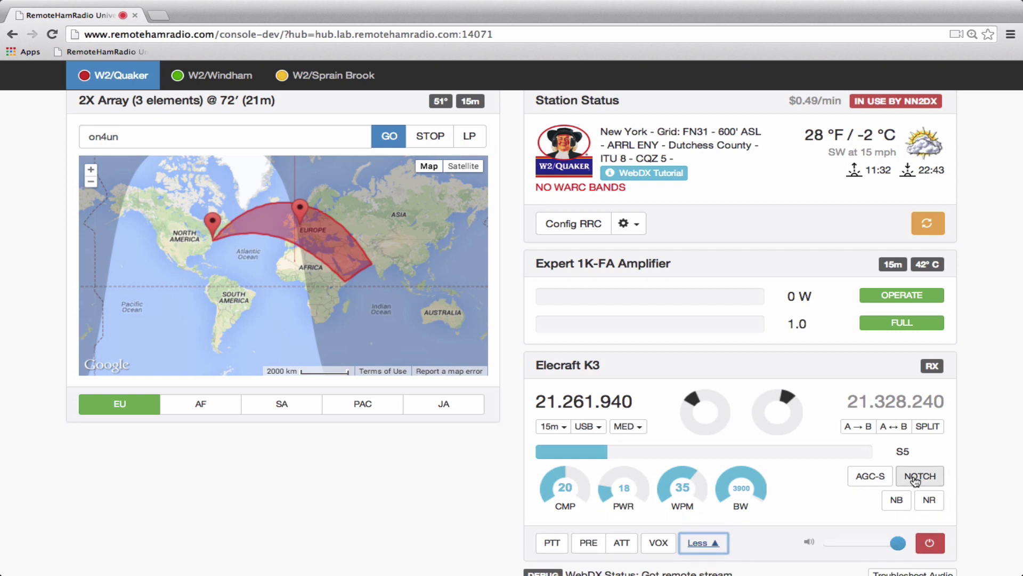
pyautogui.click(703, 542)
pyautogui.moveTo(898, 487); pyautogui.dragTo(841, 491)
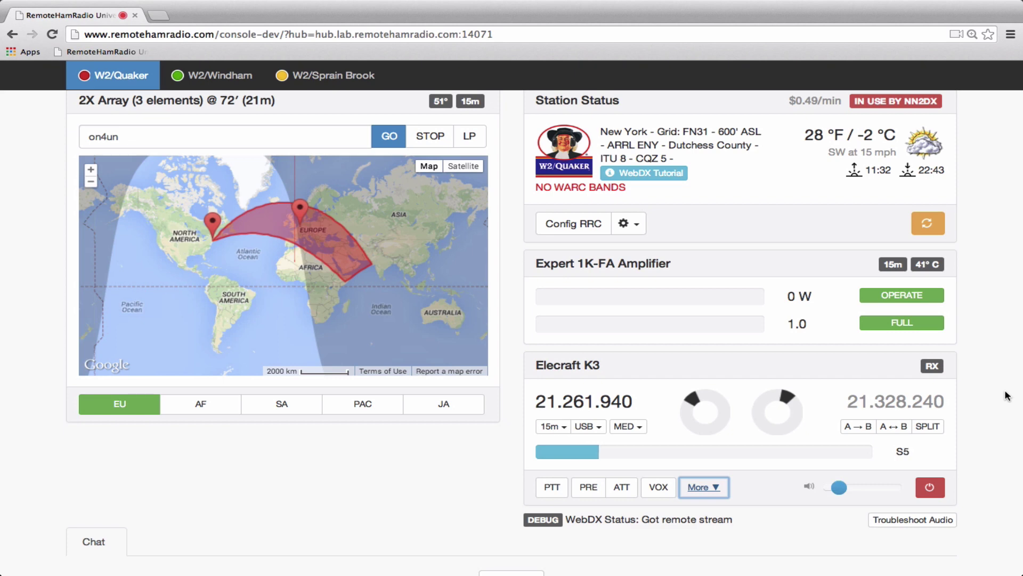
pyautogui.scroll(-1, 1006, 395)
pyautogui.scroll(3, 1006, 396)
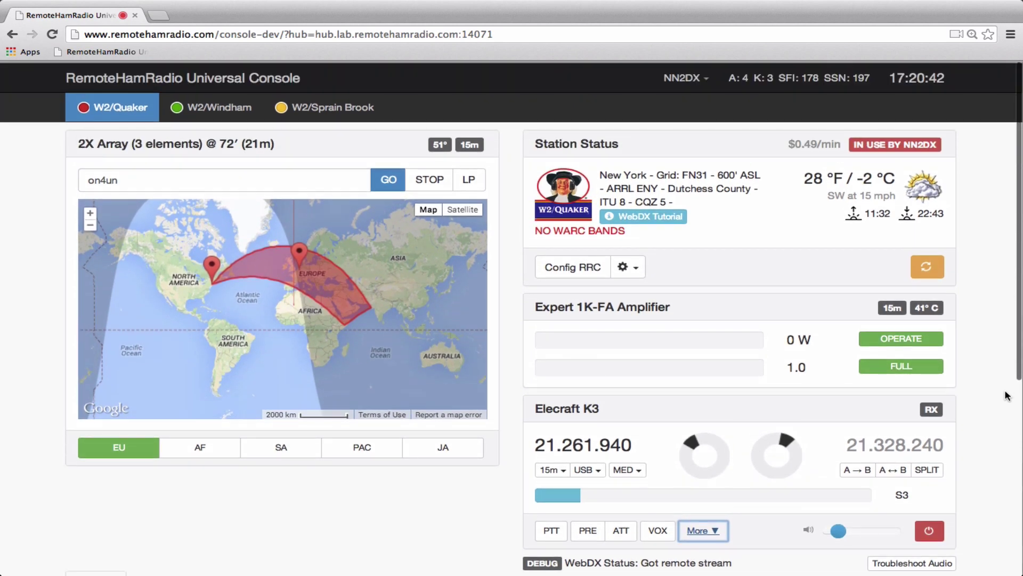
pyautogui.scroll(-1, 1006, 396)
pyautogui.scroll(1, 1006, 396)
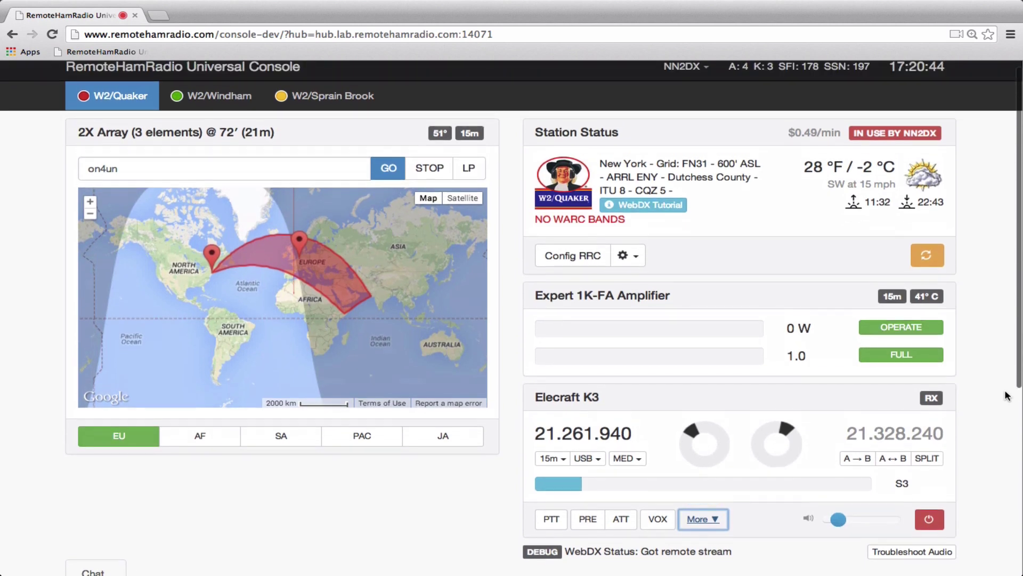
pyautogui.scroll(-1, 1006, 396)
pyautogui.scroll(1, 1007, 395)
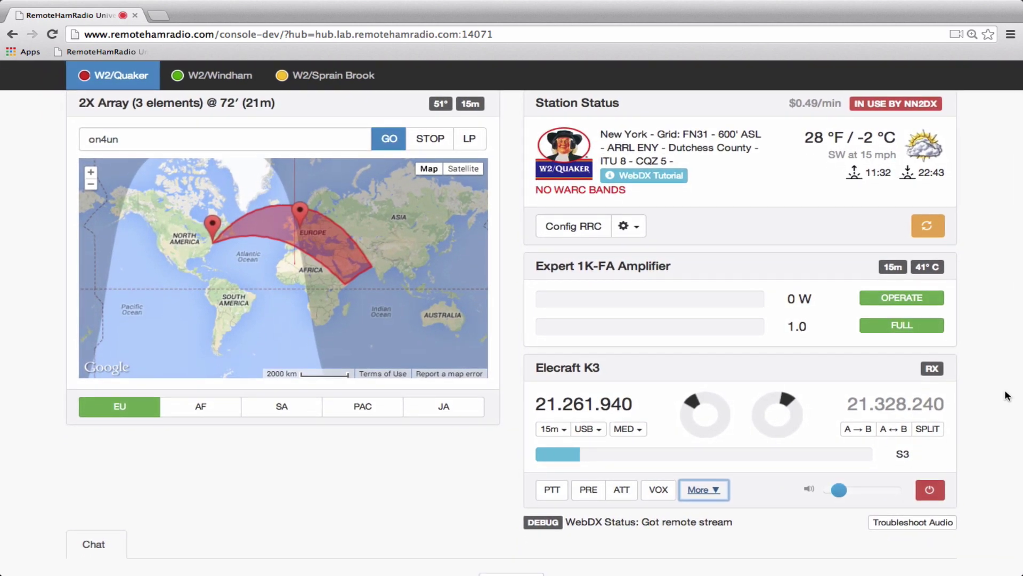
pyautogui.scroll(-2, 1007, 395)
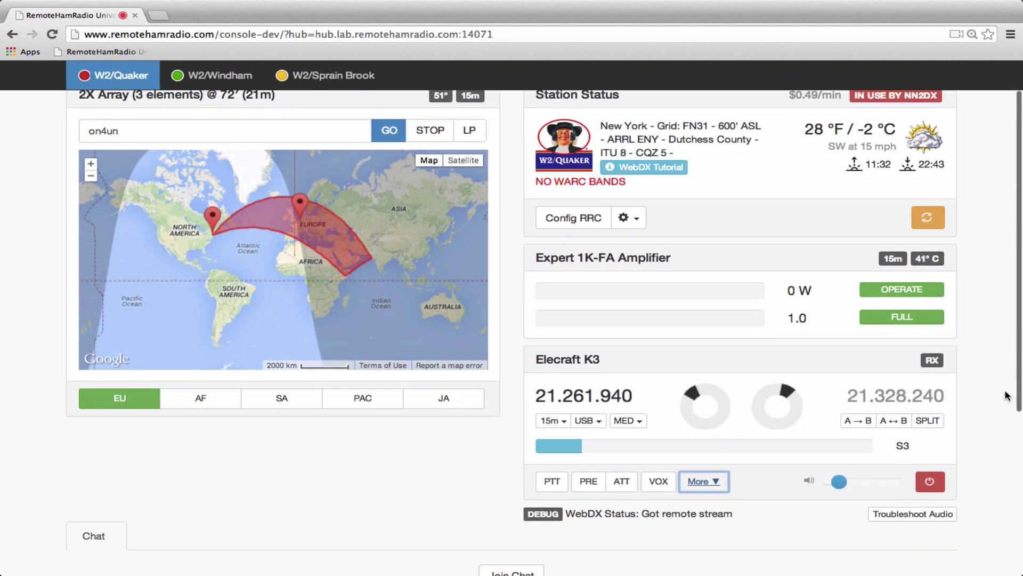
pyautogui.scroll(1, 1006, 395)
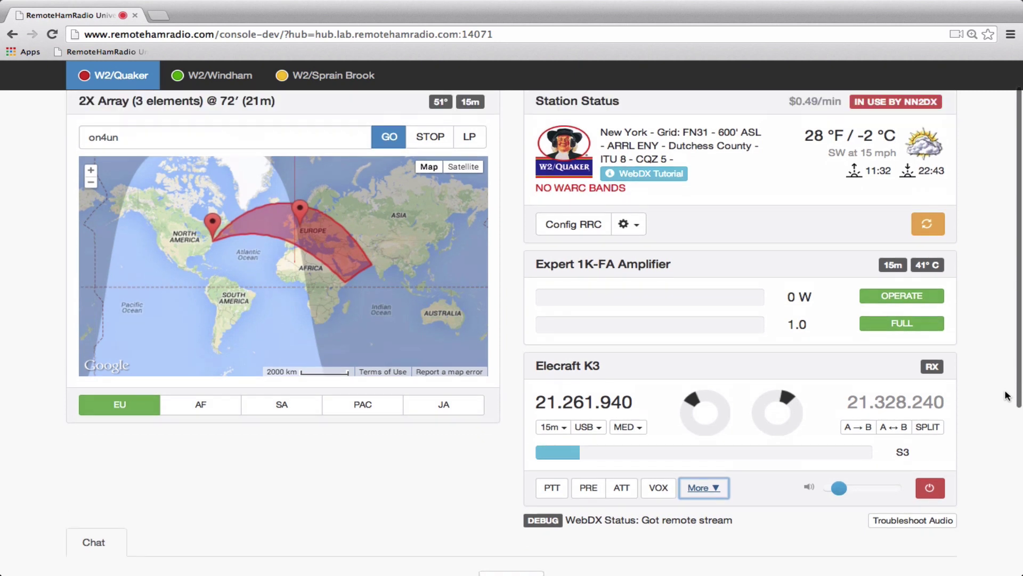
# Power off the Elecraft K3 so it reads Radio off, then scroll down to Chat
pyautogui.click(931, 488)
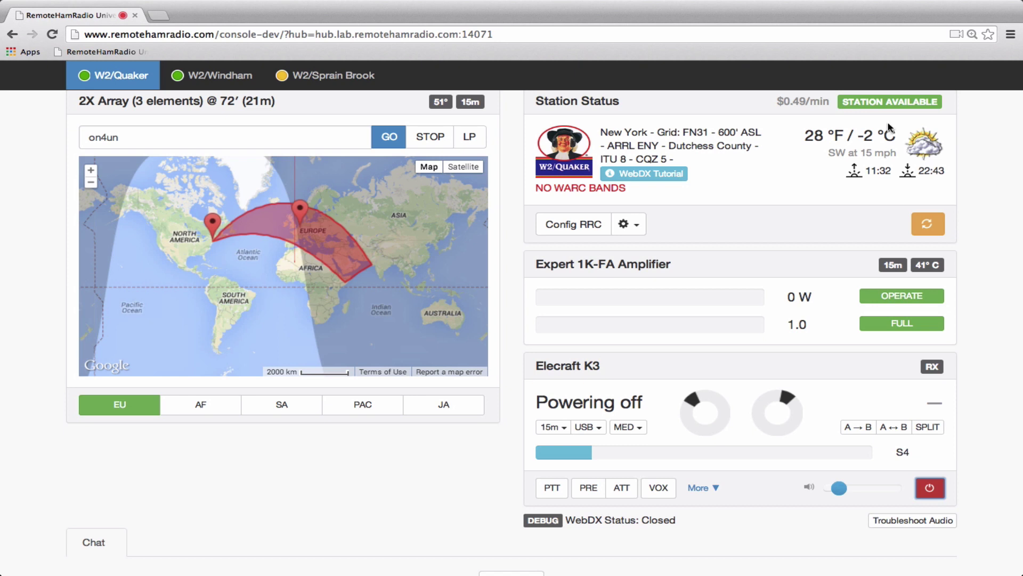
pyautogui.scroll(-5, 995, 302)
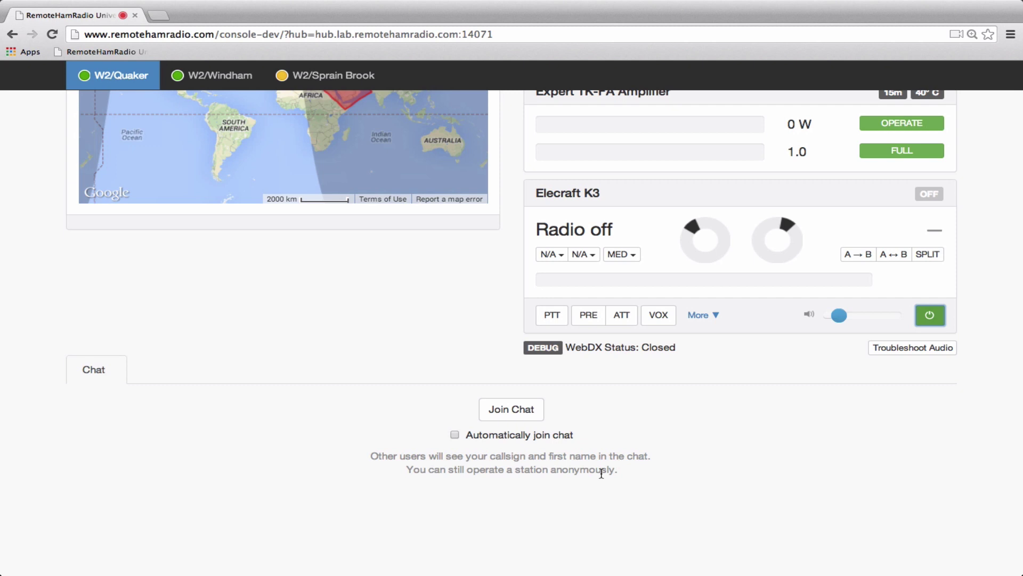
pyautogui.click(501, 409)
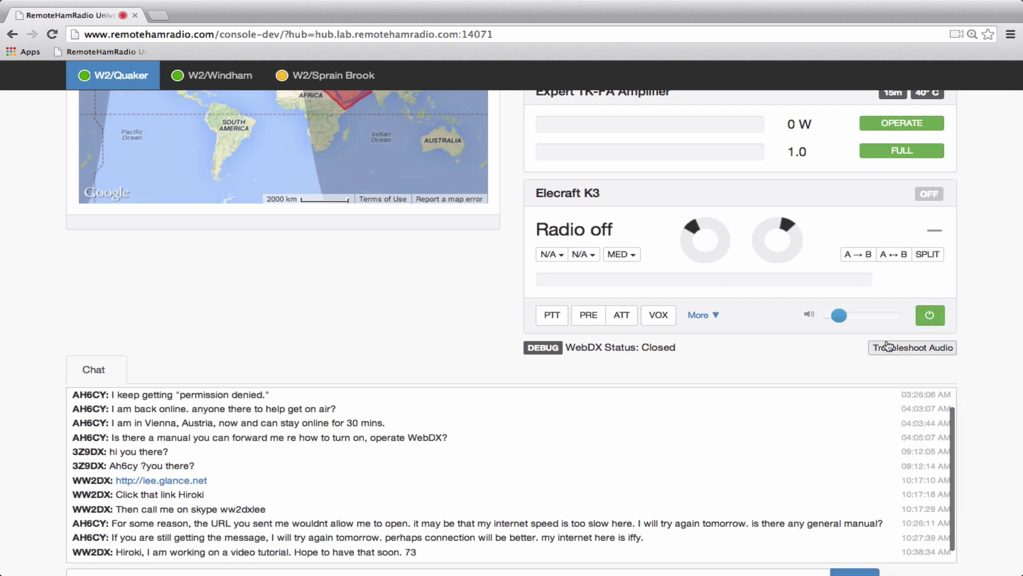
pyautogui.scroll(-3, 994, 393)
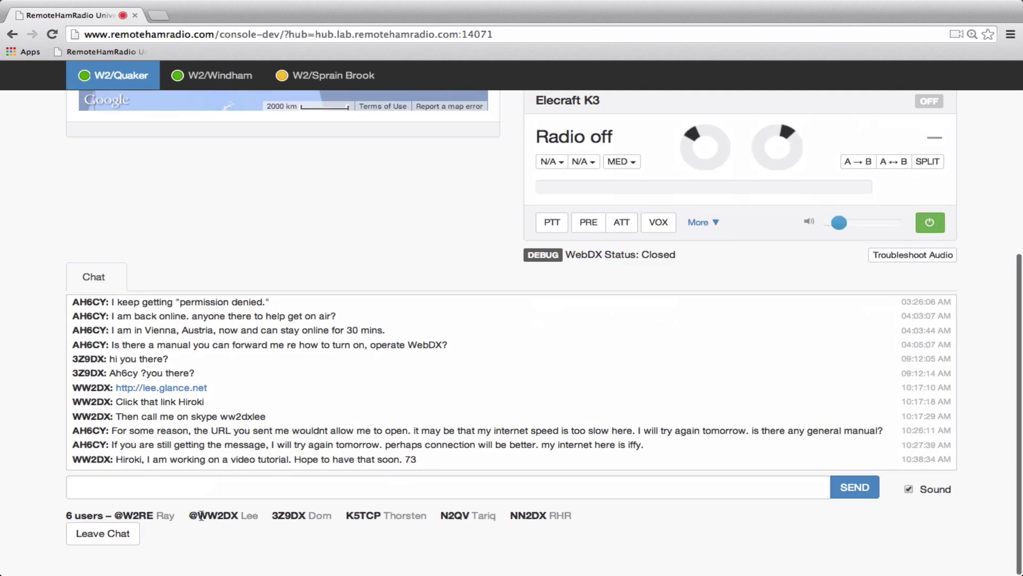
pyautogui.click(111, 537)
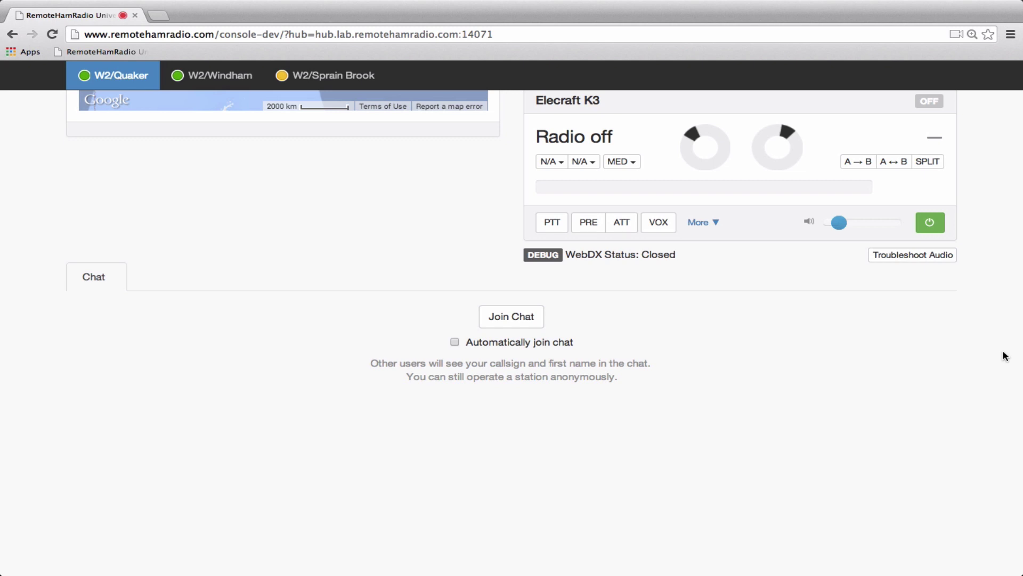
pyautogui.scroll(5, 1005, 356)
pyautogui.scroll(-3, 1005, 356)
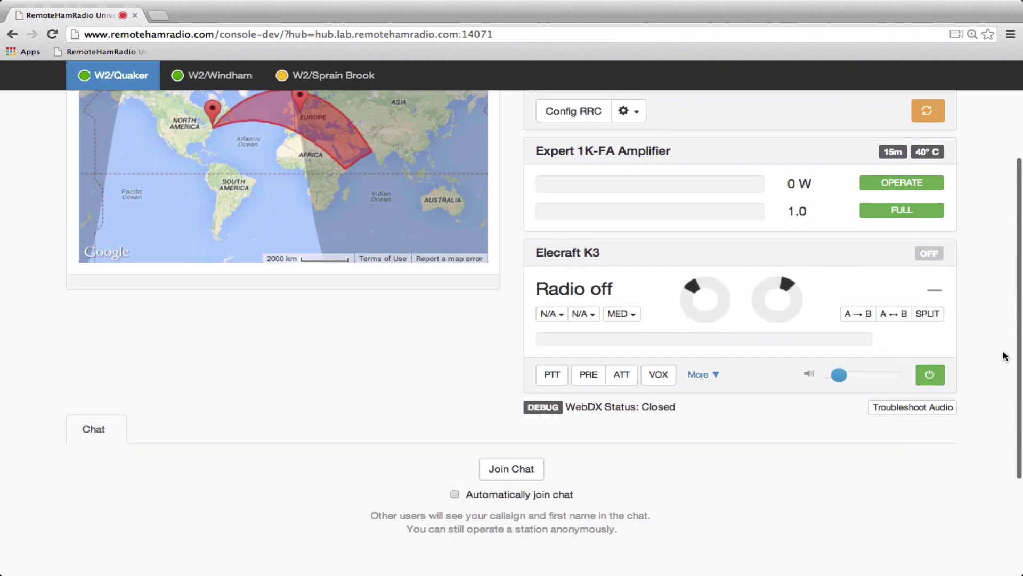
pyautogui.scroll(3, 1005, 356)
pyautogui.scroll(-1, 1005, 356)
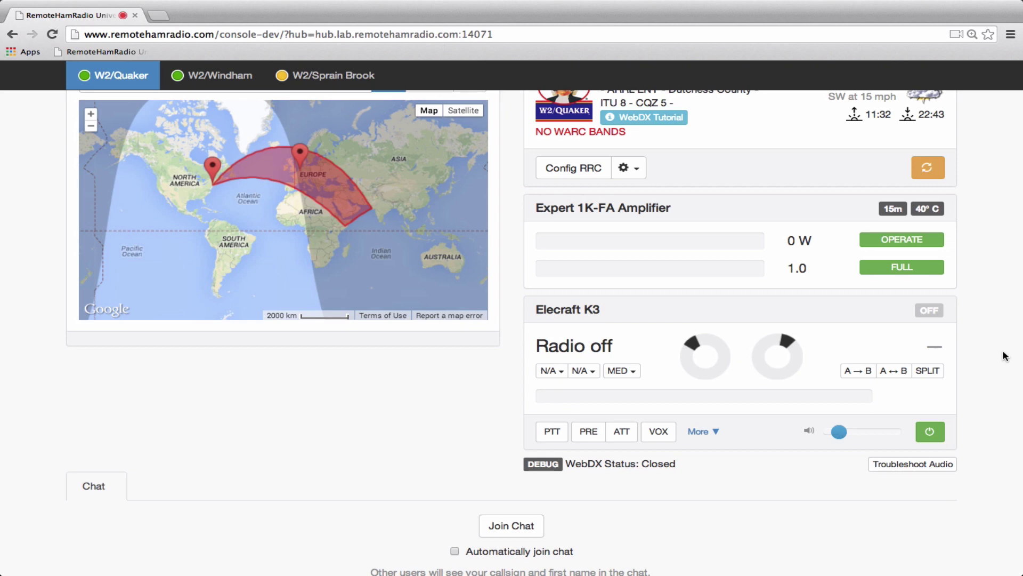
pyautogui.scroll(5, 1006, 356)
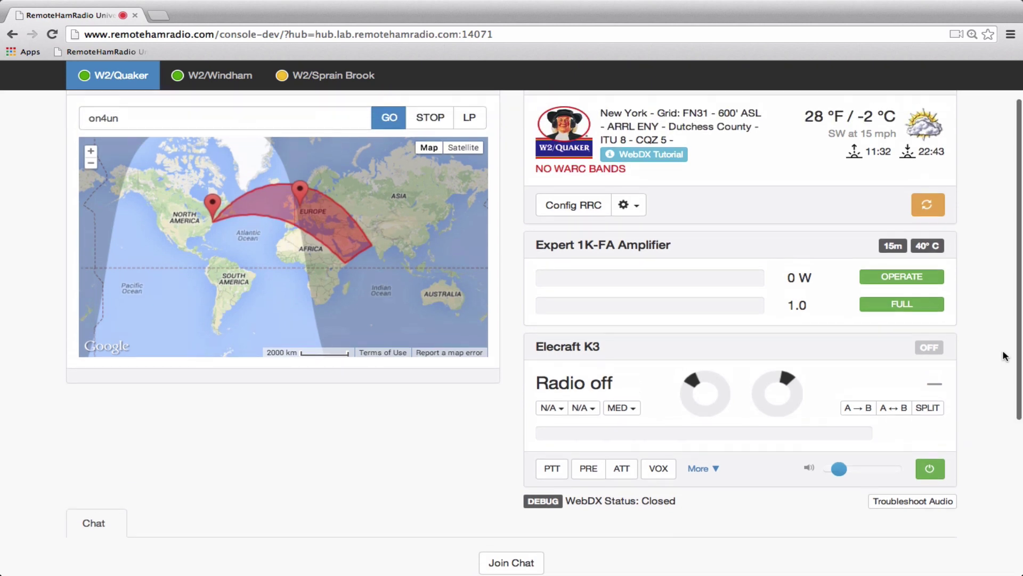
pyautogui.scroll(-3, 1006, 356)
pyautogui.scroll(1, 1005, 356)
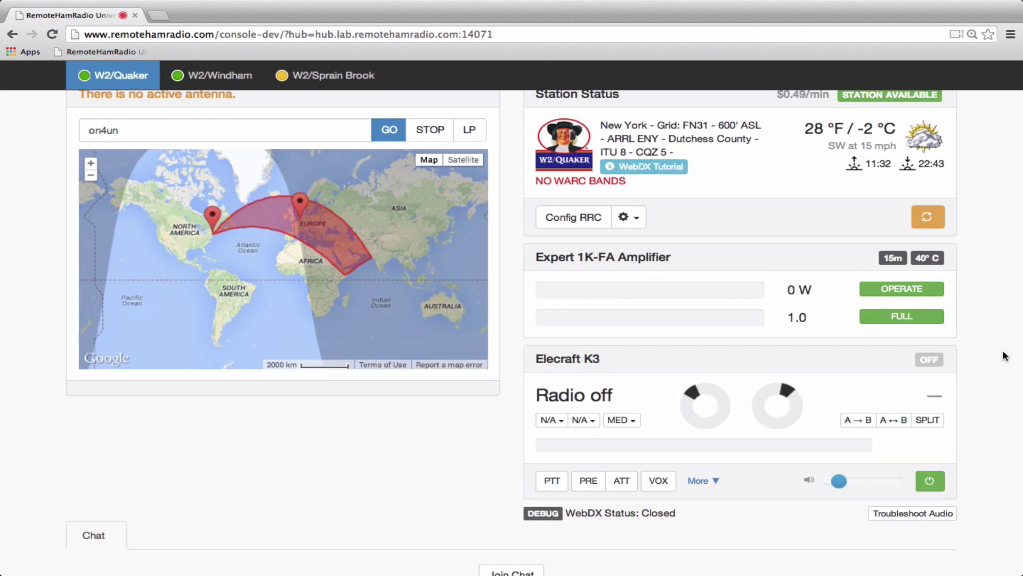
pyautogui.scroll(2, 1006, 320)
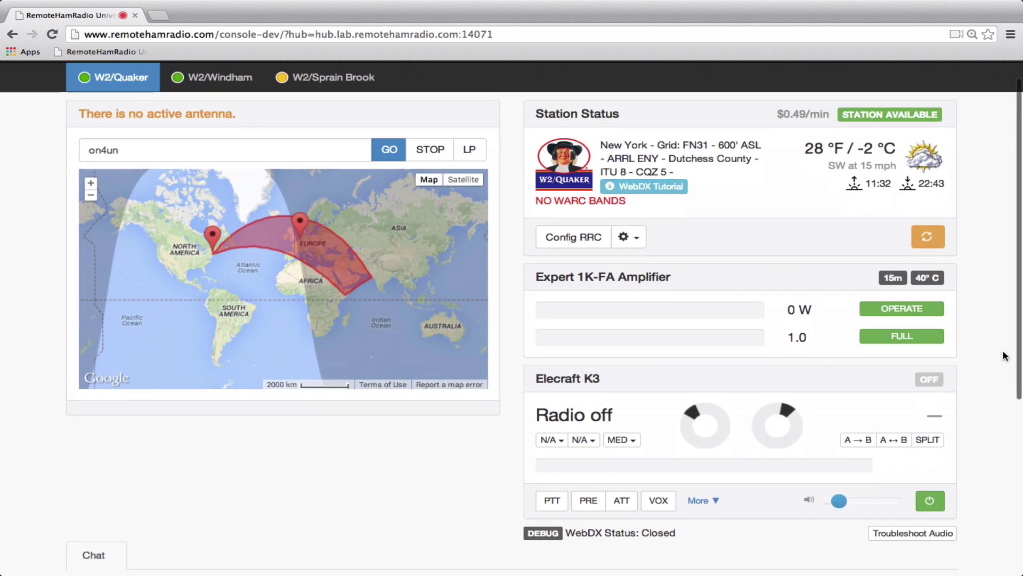
pyautogui.scroll(-3, 709, 381)
pyautogui.moveTo(581, 481); pyautogui.dragTo(675, 480)
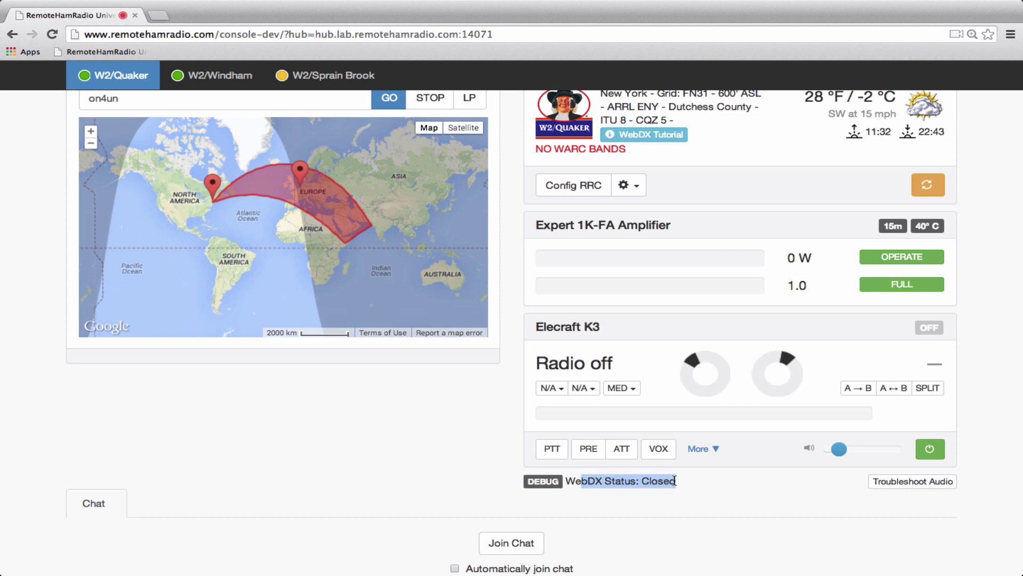
pyautogui.click(675, 480)
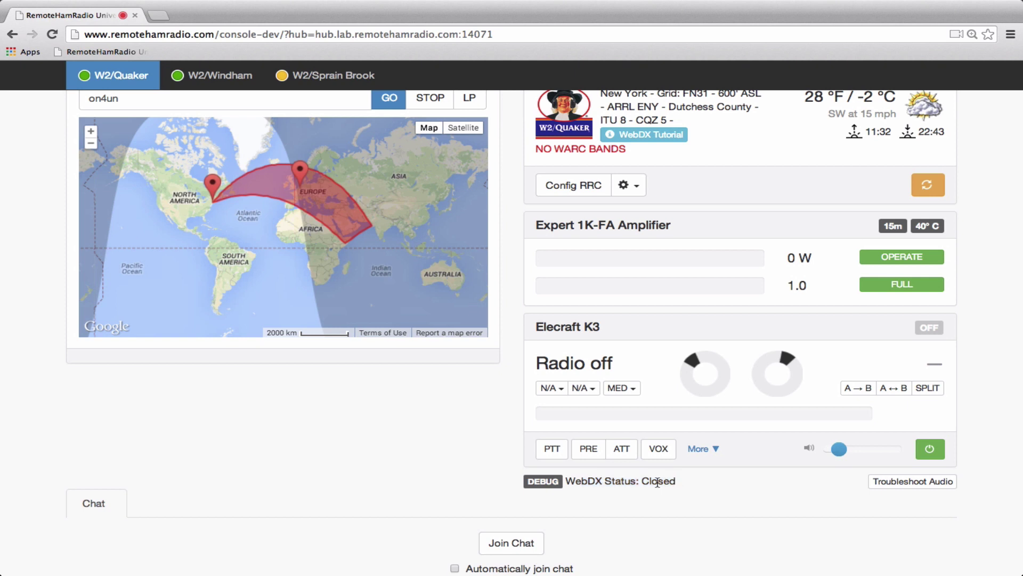
pyautogui.moveTo(663, 481); pyautogui.dragTo(632, 482)
pyautogui.click(651, 482)
pyautogui.scroll(2, 987, 399)
pyautogui.scroll(2, 987, 400)
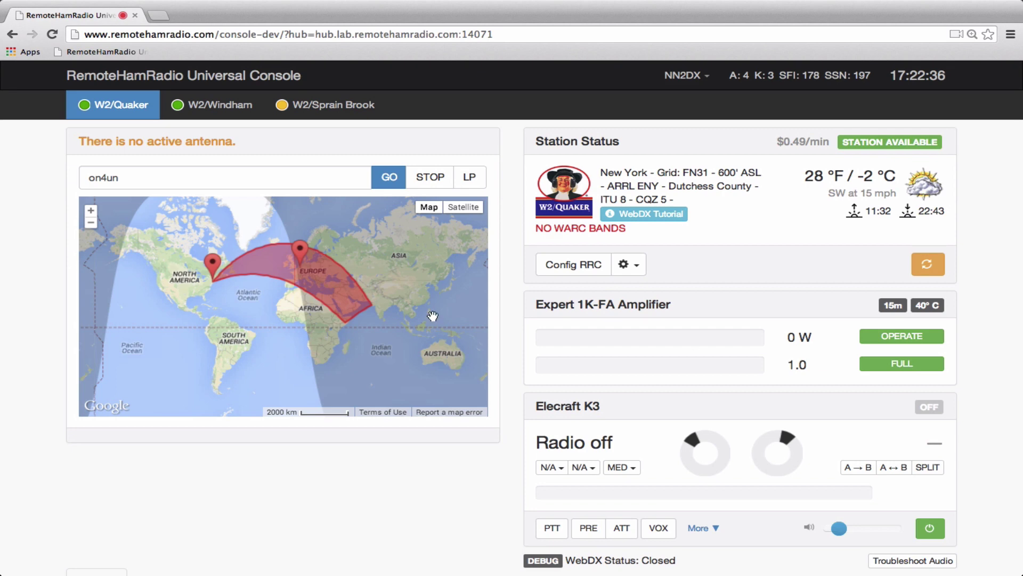
pyautogui.click(221, 105)
pyautogui.click(297, 109)
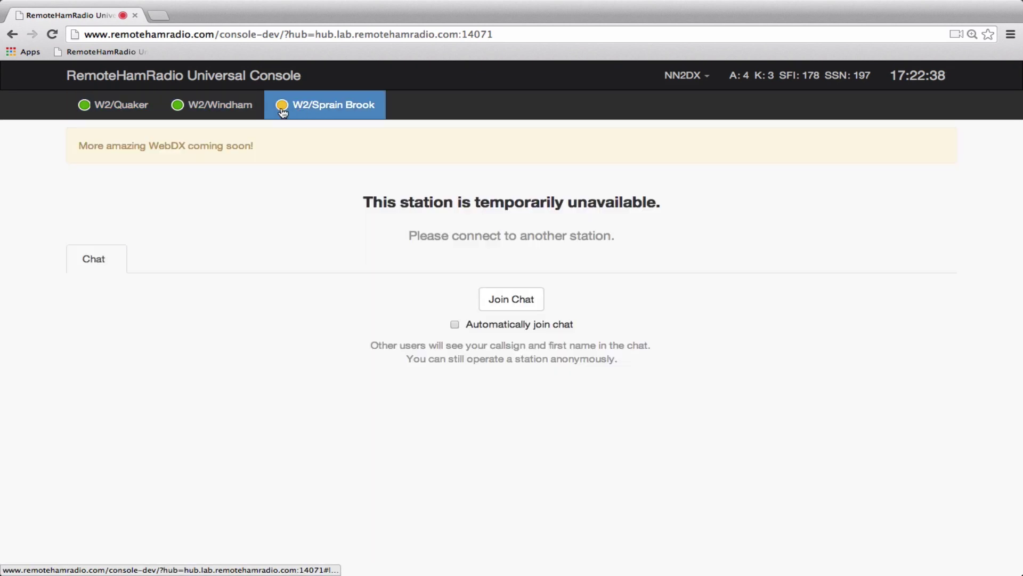
pyautogui.click(224, 105)
pyautogui.click(128, 105)
pyautogui.click(200, 113)
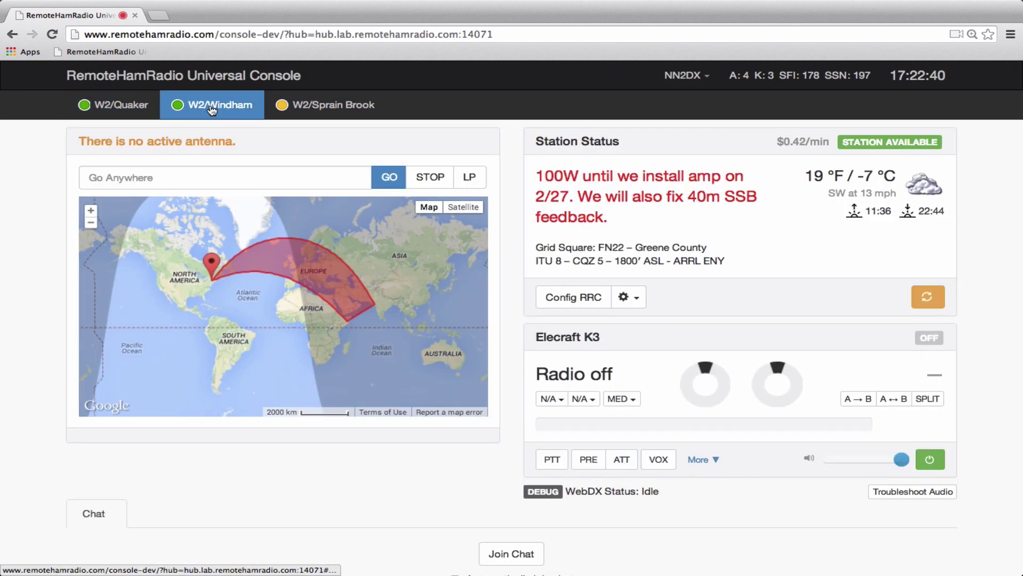
pyautogui.click(315, 109)
pyautogui.click(229, 107)
pyautogui.click(125, 106)
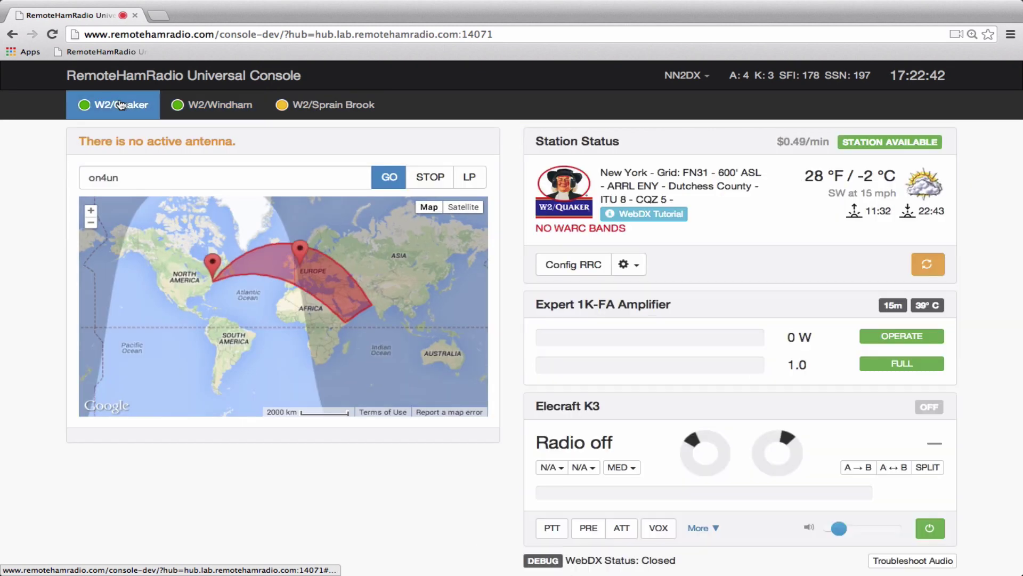
pyautogui.click(184, 109)
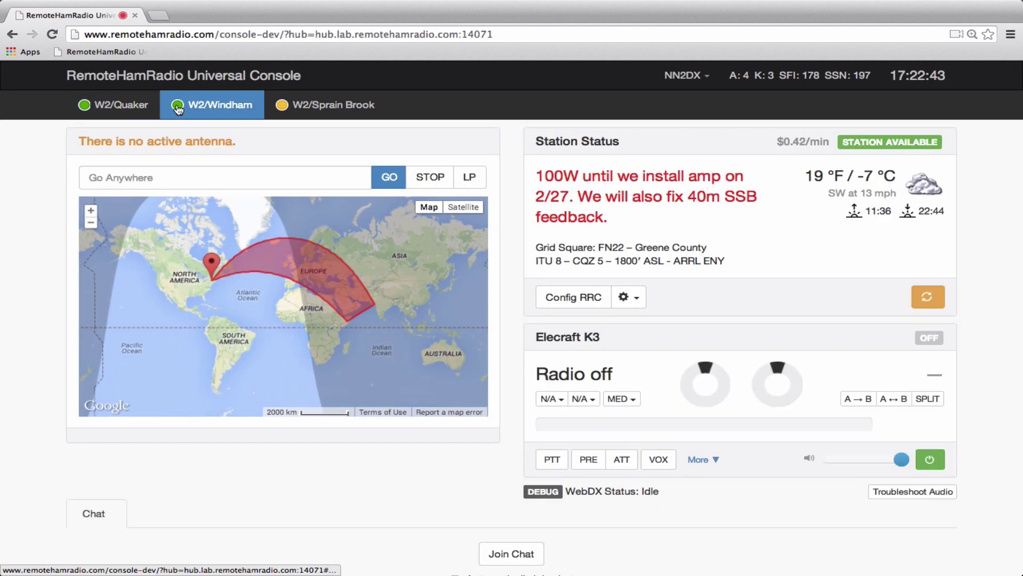
pyautogui.click(126, 108)
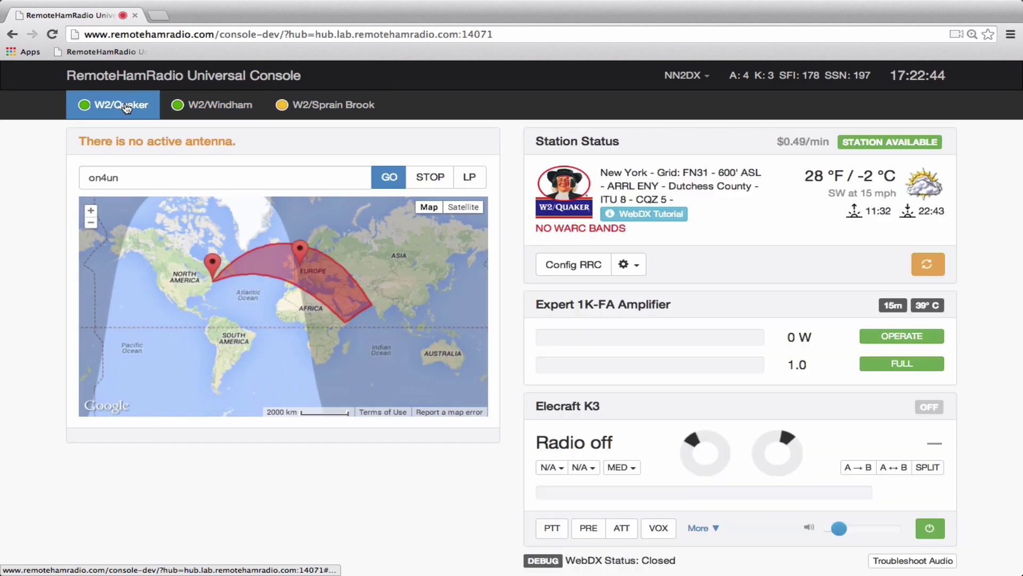
pyautogui.click(930, 529)
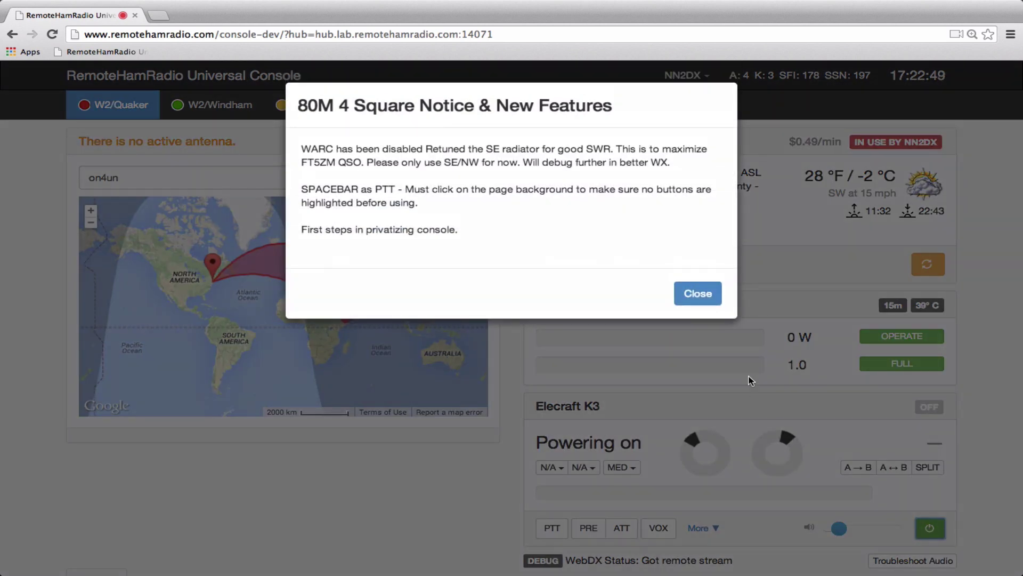
pyautogui.click(694, 298)
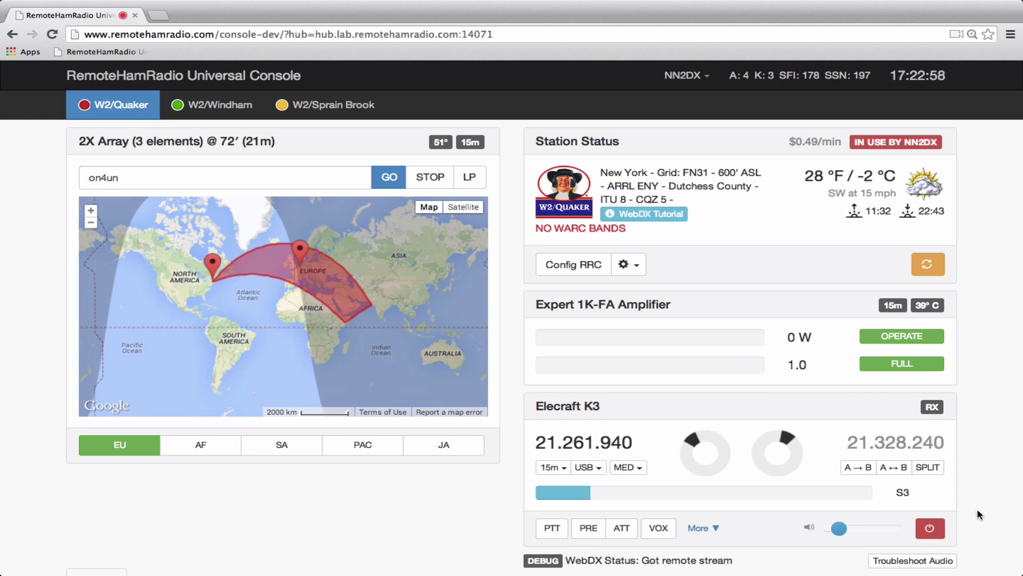
pyautogui.click(930, 528)
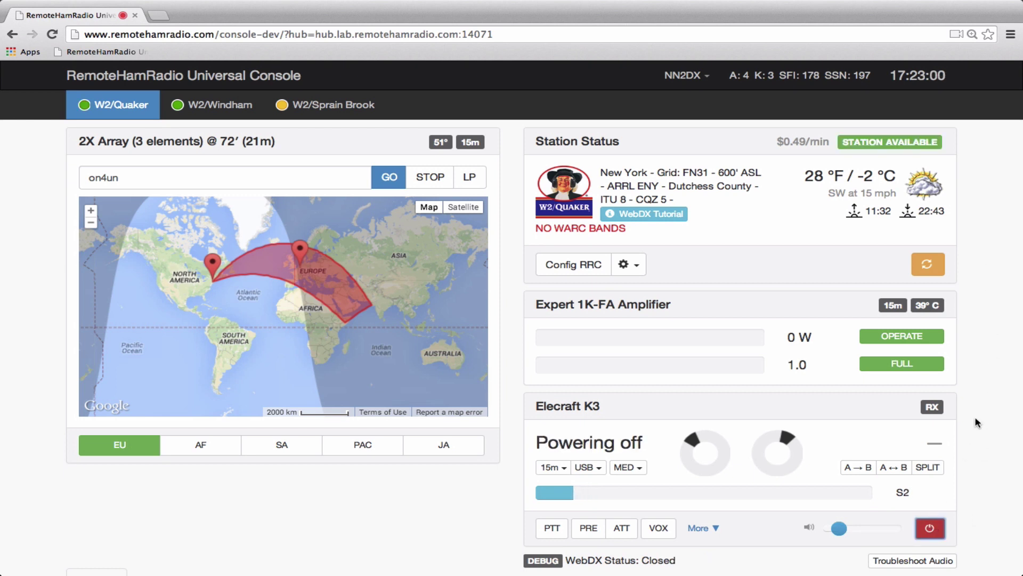